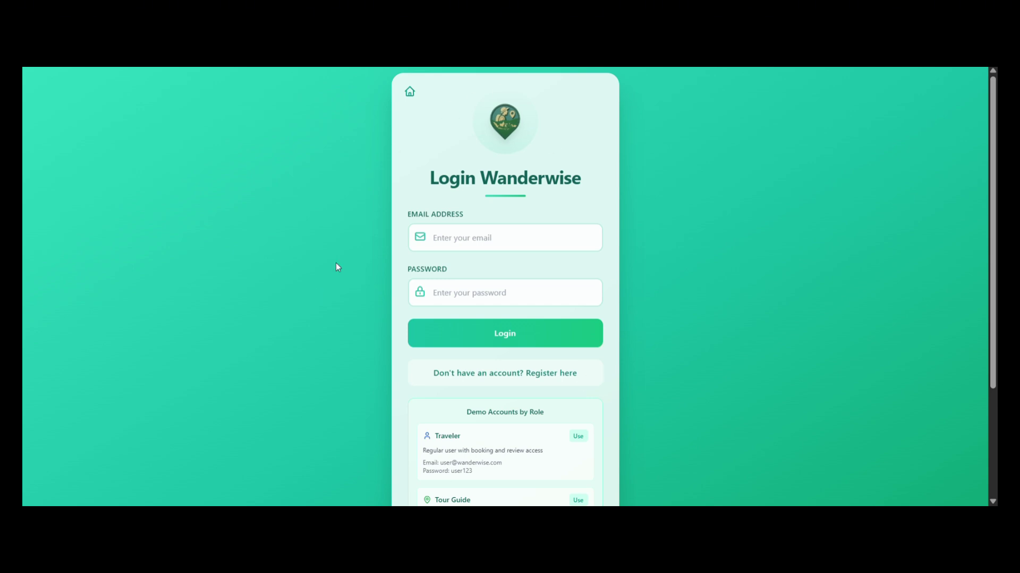
Open the registration form and fill in username, email, the account password and its confirmation.
scroll(627, 250, down, 2)
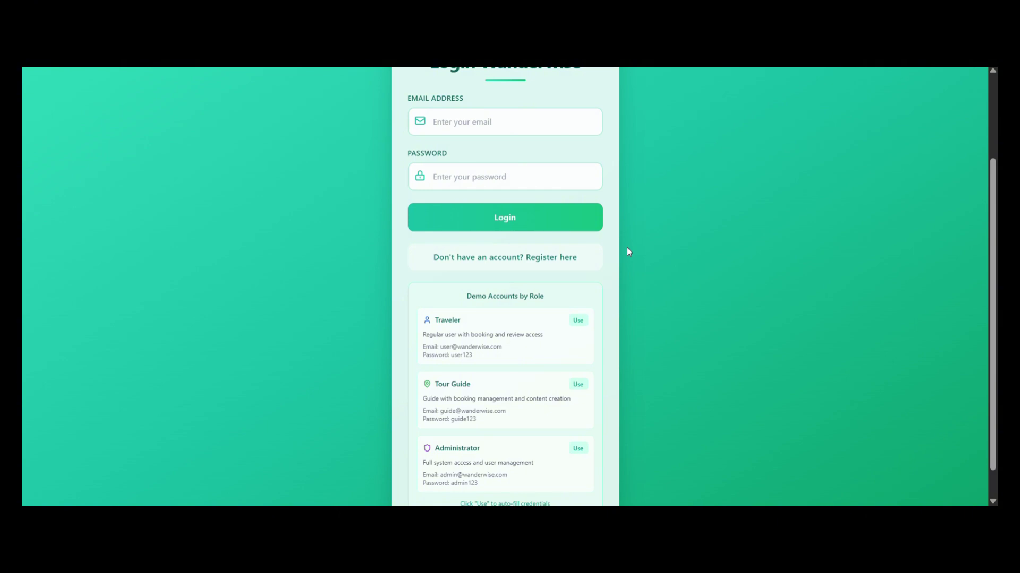
click(553, 265)
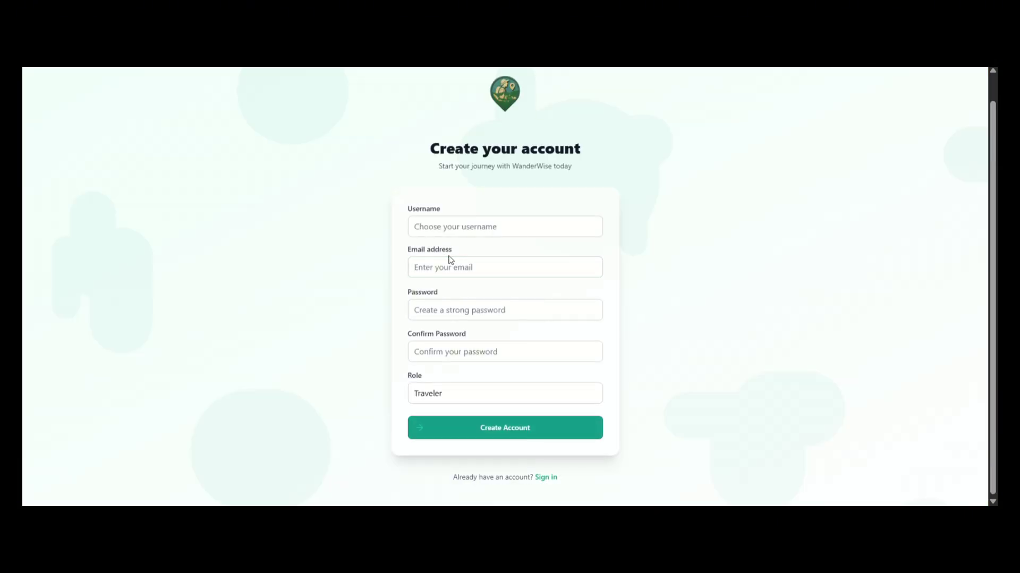
click(494, 228)
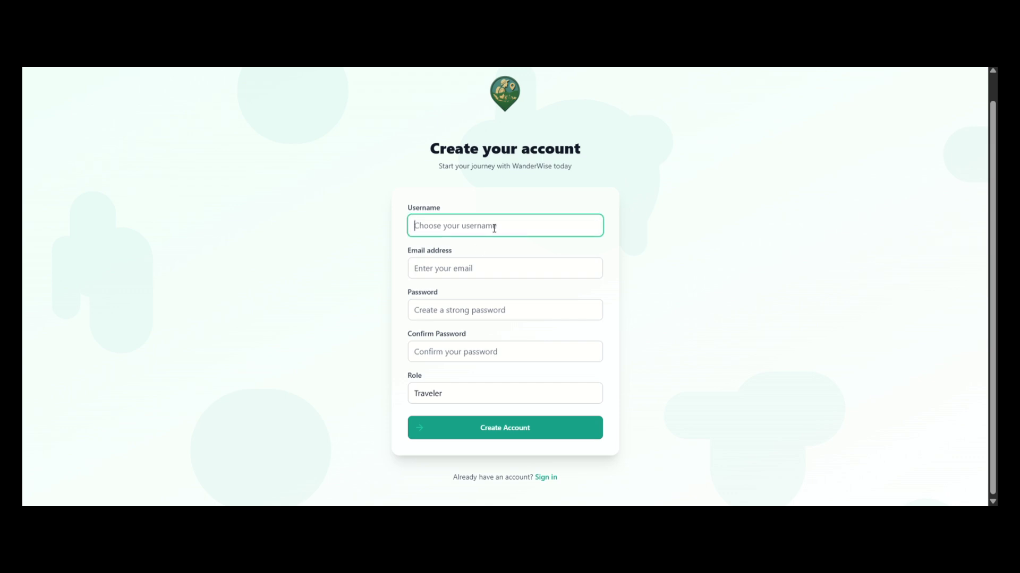
click(480, 266)
click(489, 264)
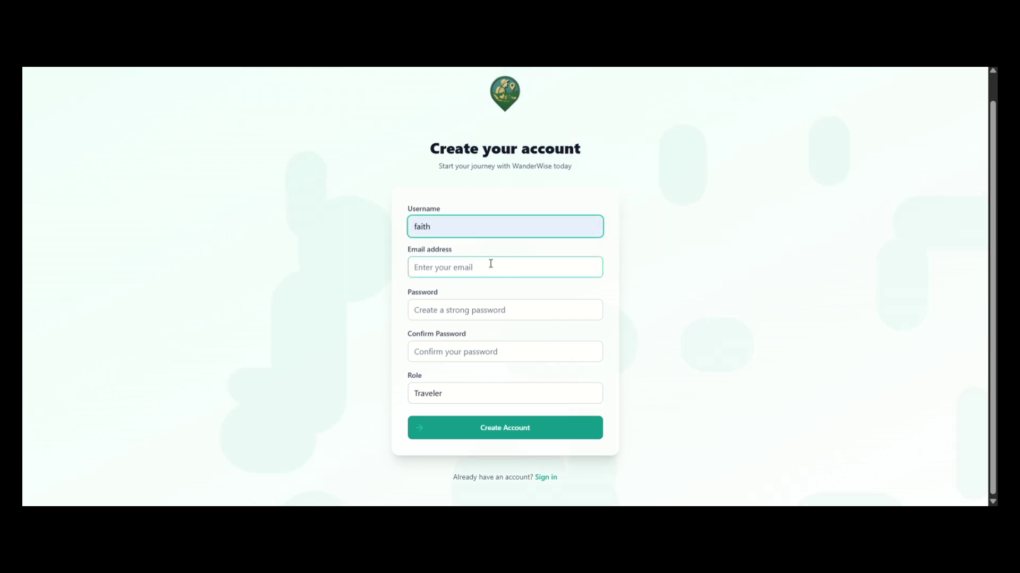
click(490, 264)
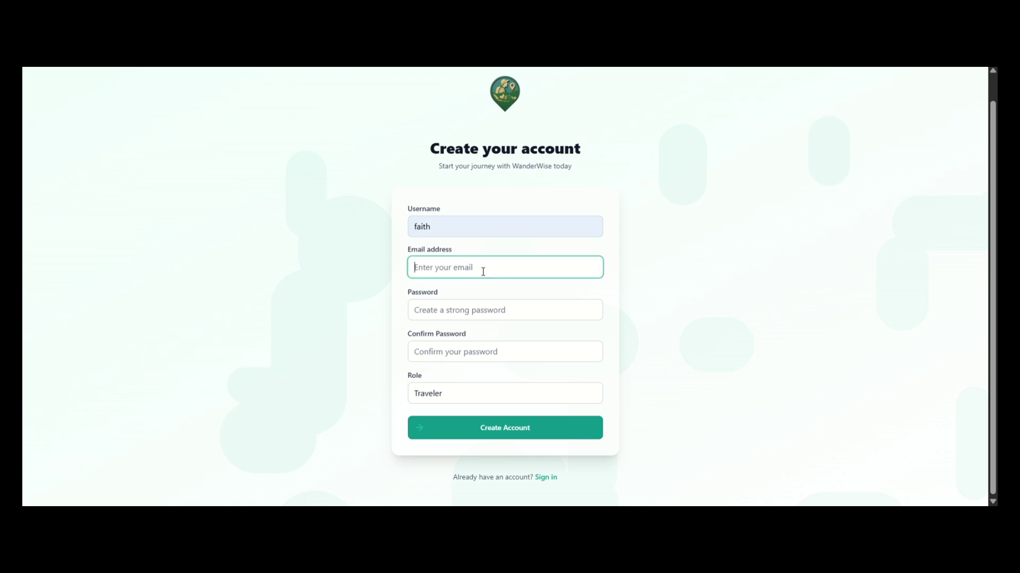
click(496, 294)
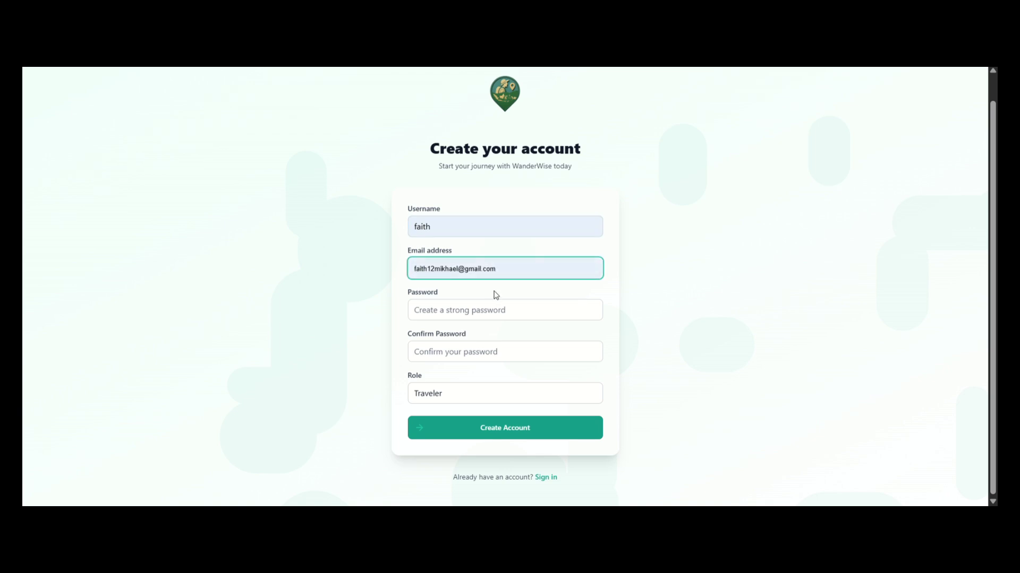
click(494, 292)
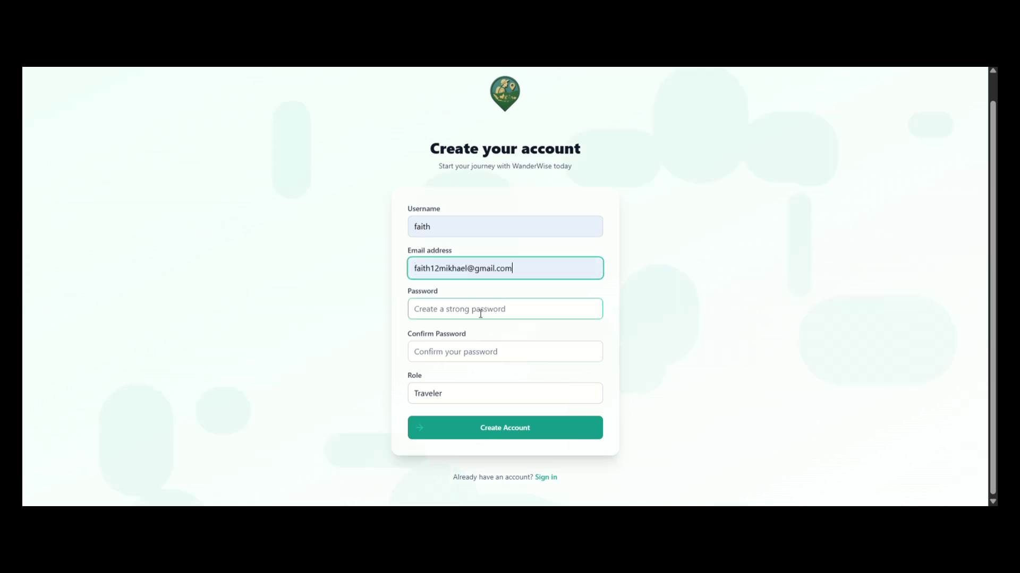
click(480, 314)
text(12345)
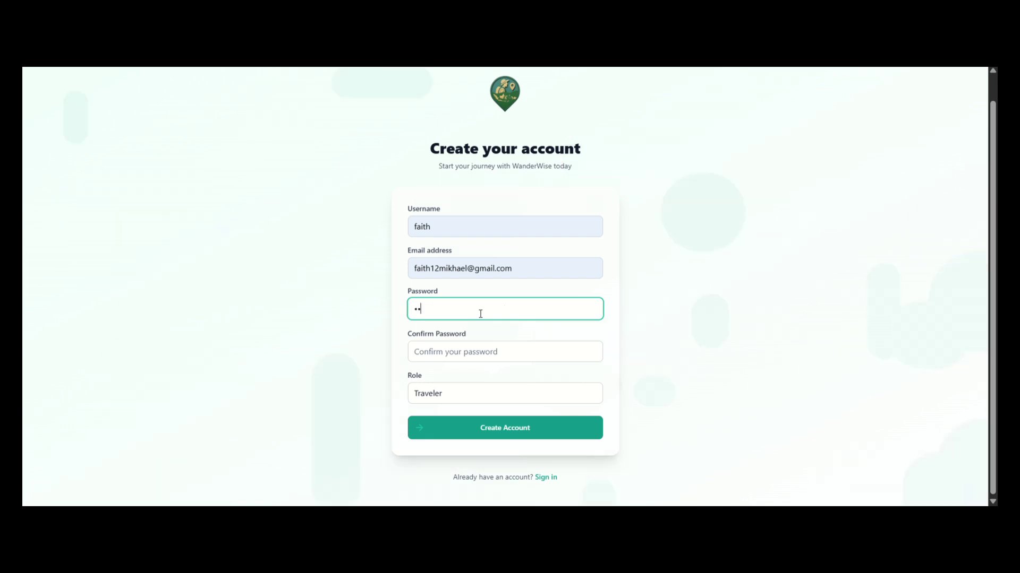
click(441, 358)
text(12345)
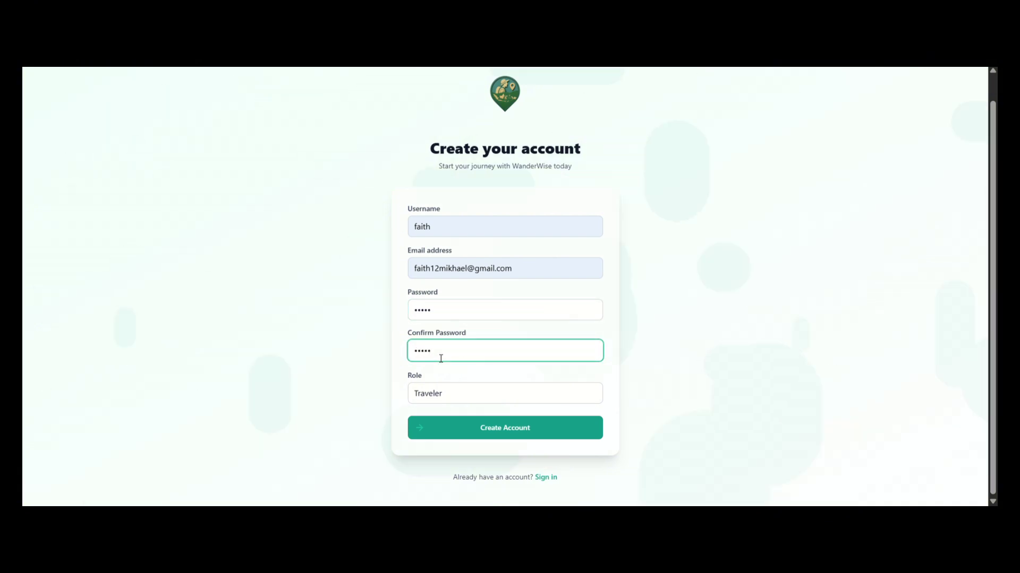
Keep the role as Traveler, create the account, and dismiss the success confirmation.
click(433, 399)
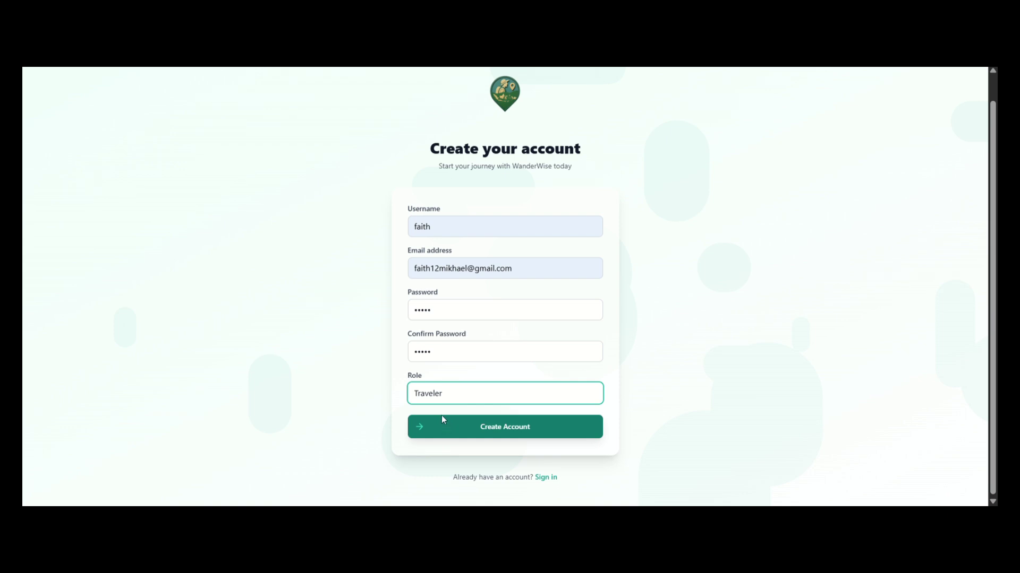
click(428, 365)
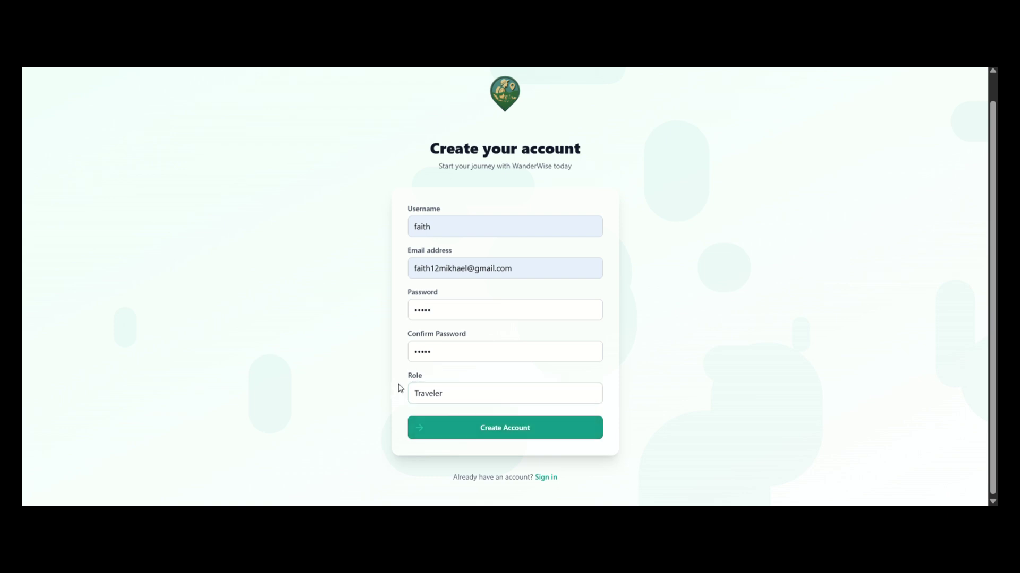
click(448, 436)
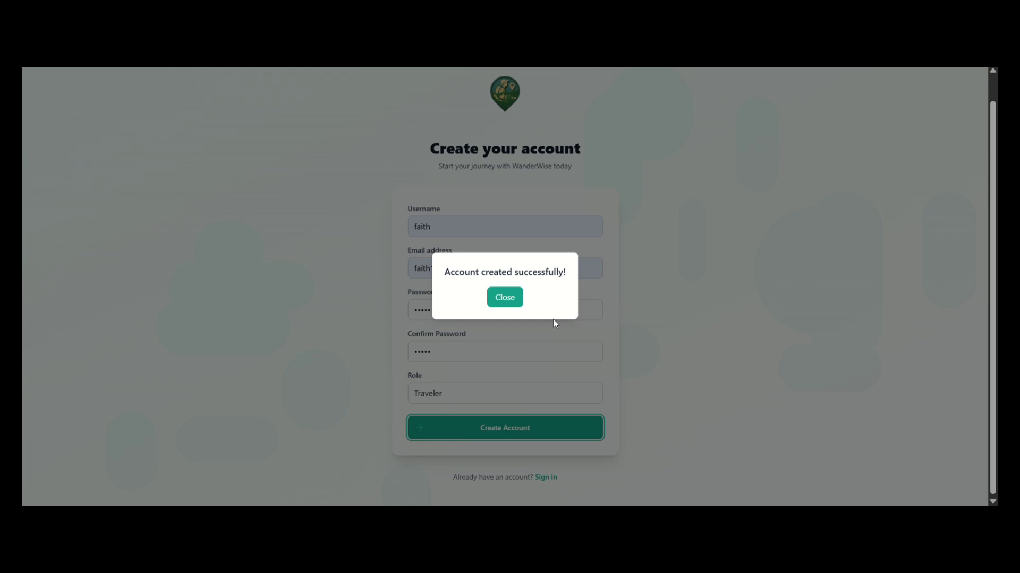
click(506, 299)
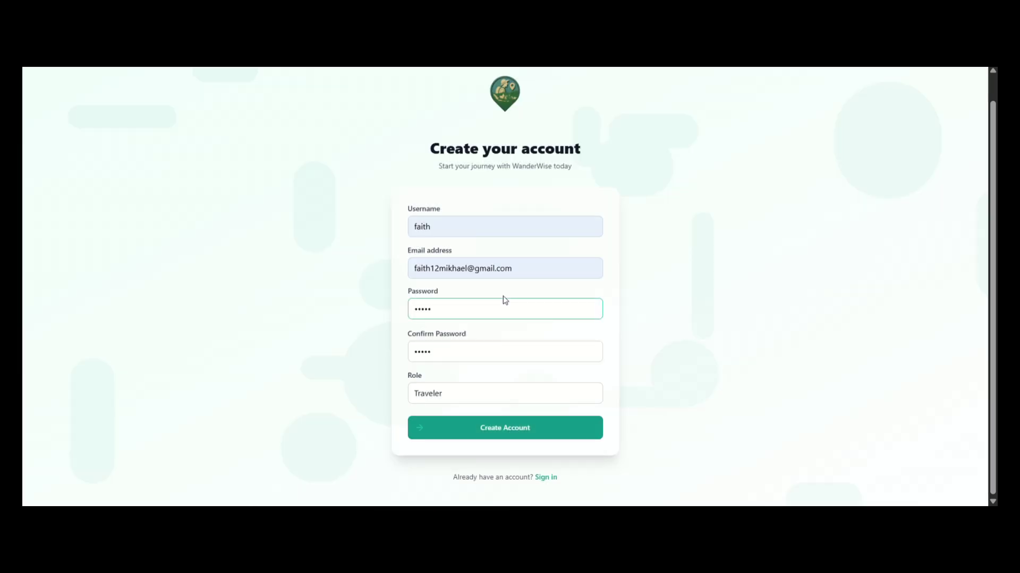
On the sign-in page, dismiss the breach warning and fill in the Traveler demo credentials.
click(544, 478)
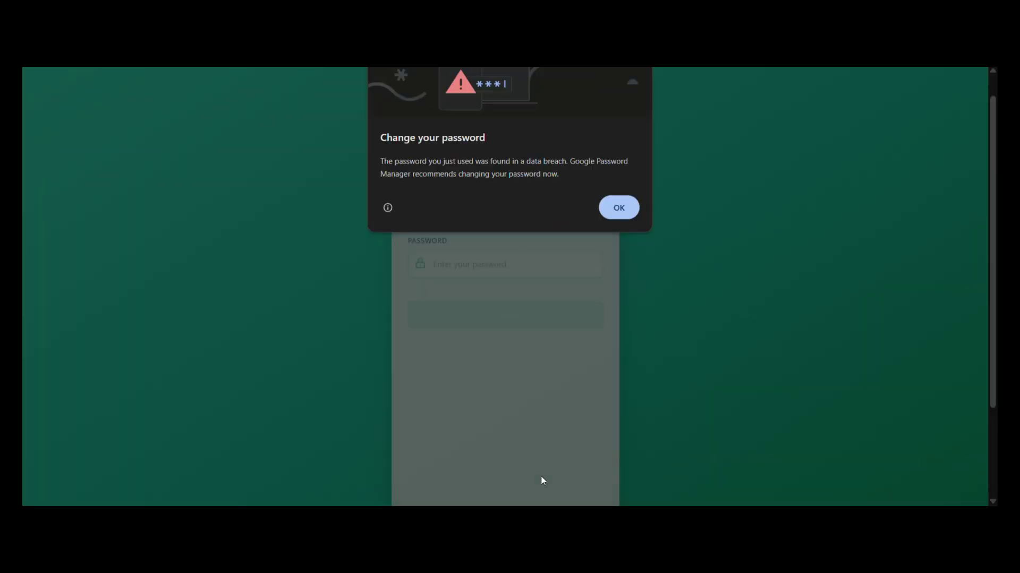
click(625, 206)
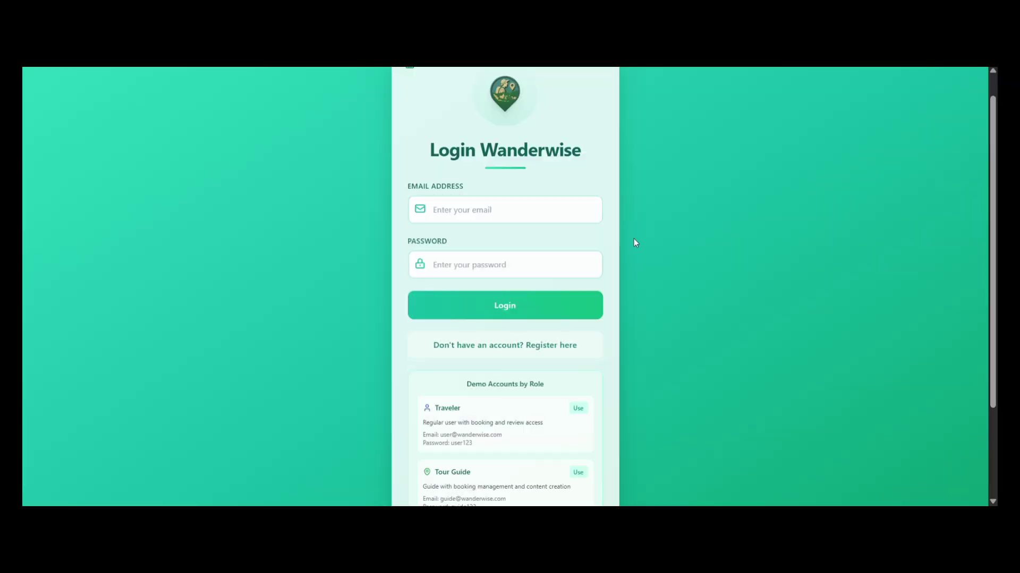
scroll(645, 278, down, 2)
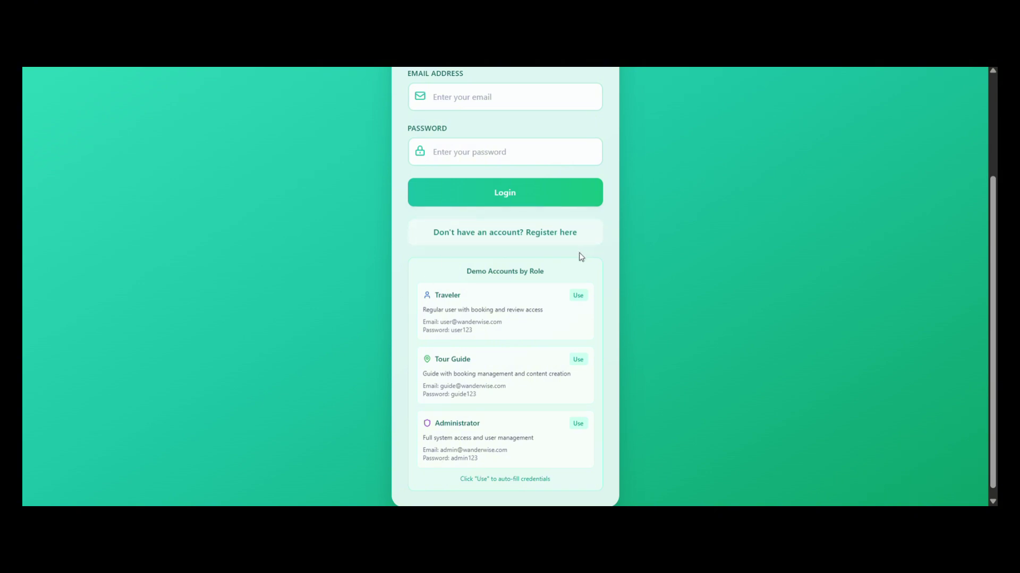
click(578, 297)
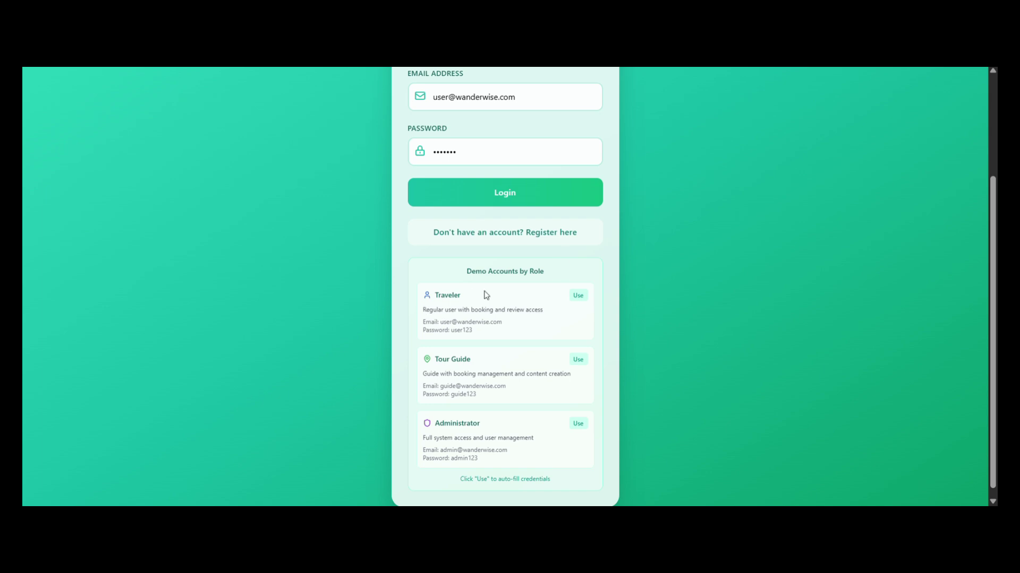
scroll(647, 255, up, 3)
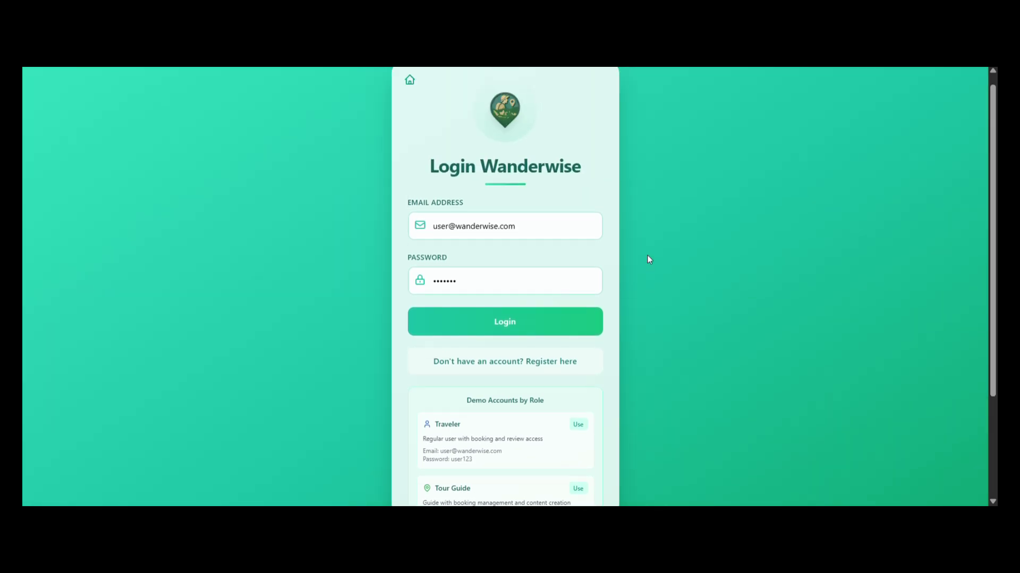
Log in as the Traveler demo user and scroll the home page down to Popular Destinations.
click(520, 340)
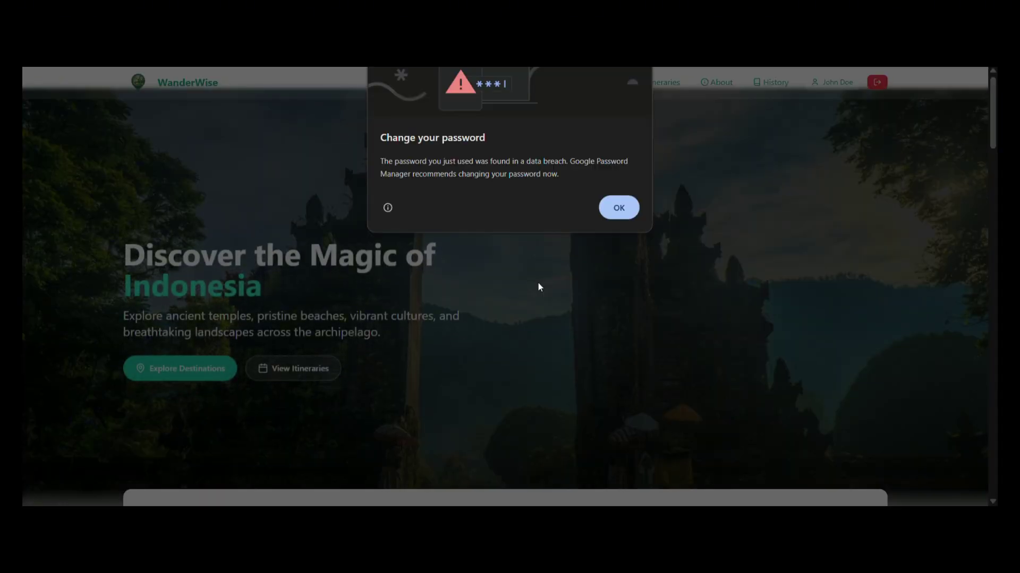
click(622, 208)
scroll(567, 186, down, 1)
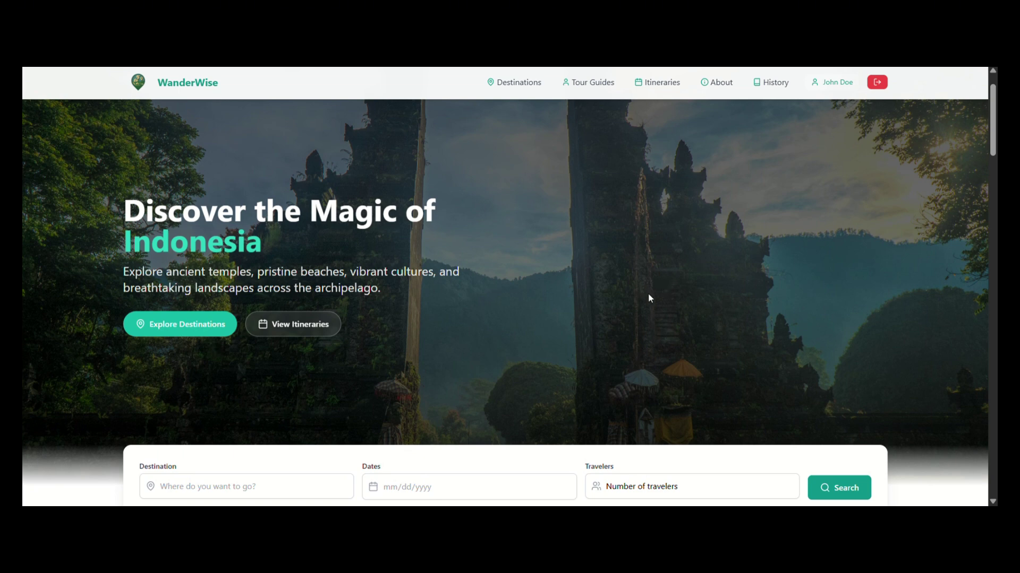
scroll(649, 298, down, 3)
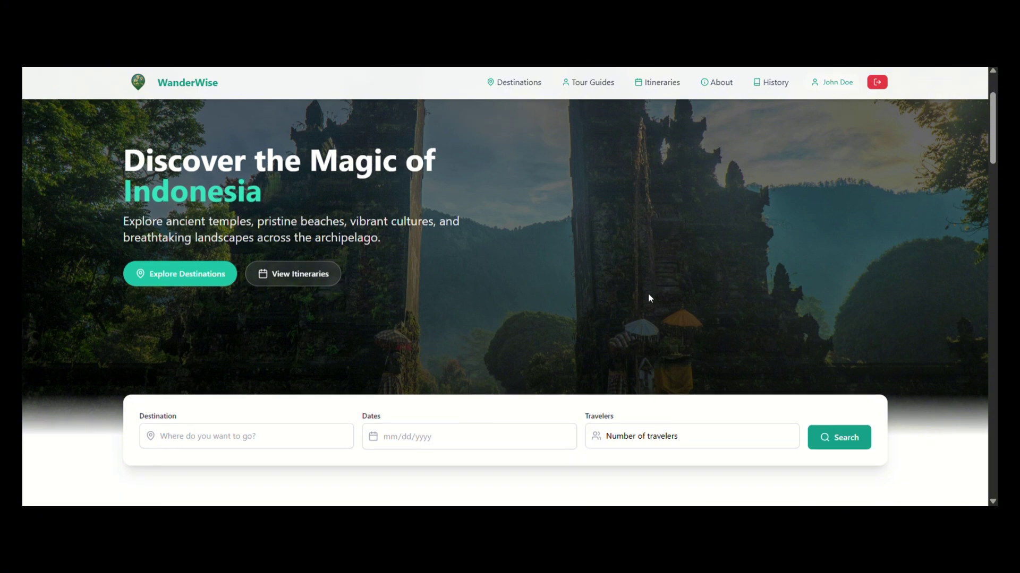
scroll(648, 298, down, 4)
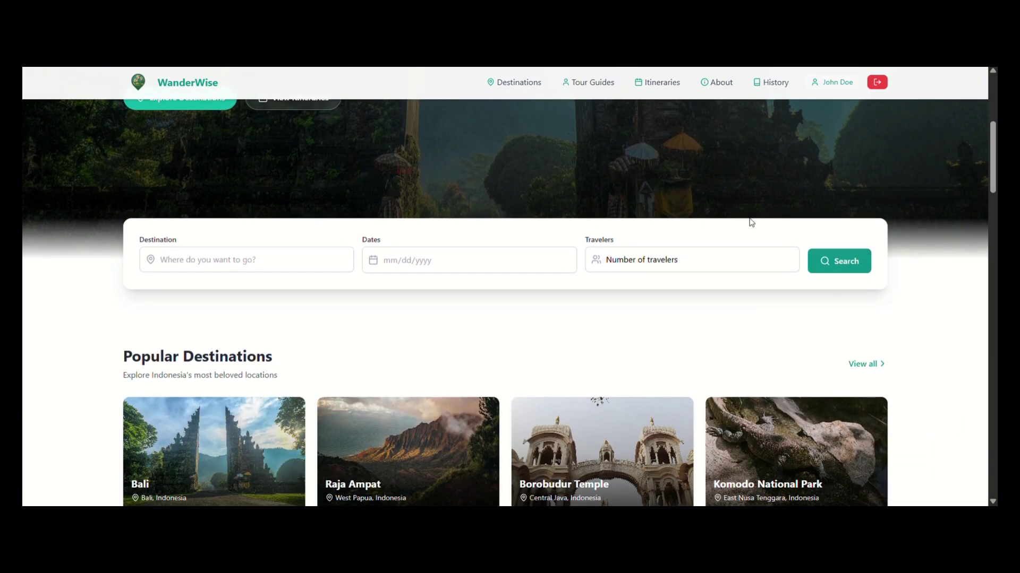
Search destinations for bali on 06/19/2025 with 2 travelers.
click(309, 259)
text(bali)
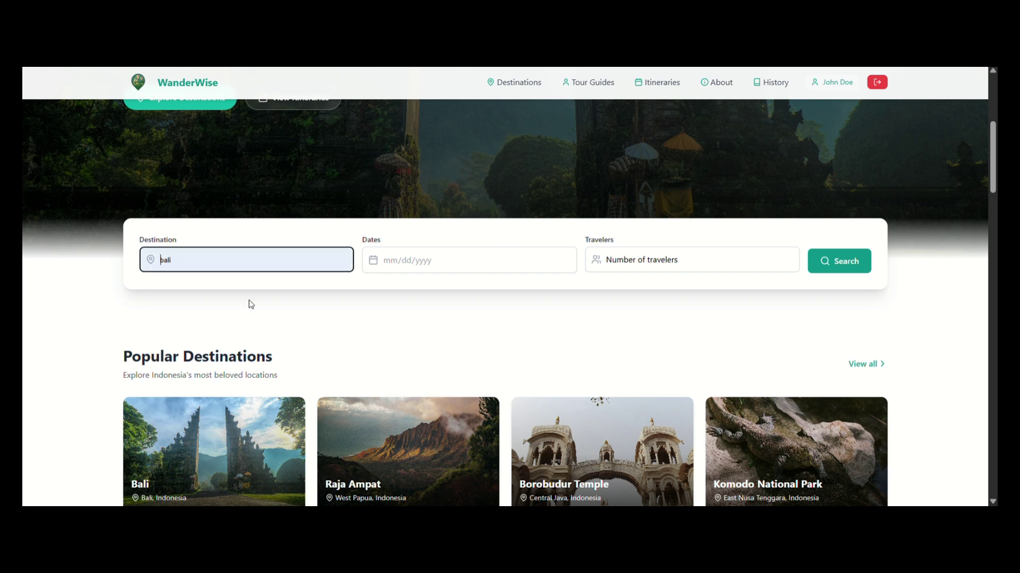
click(381, 261)
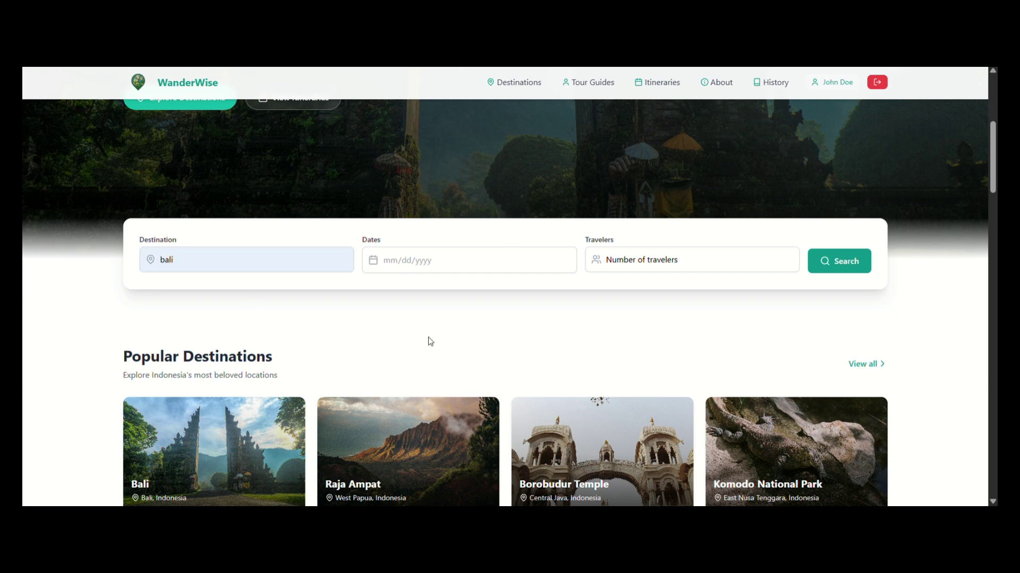
click(440, 356)
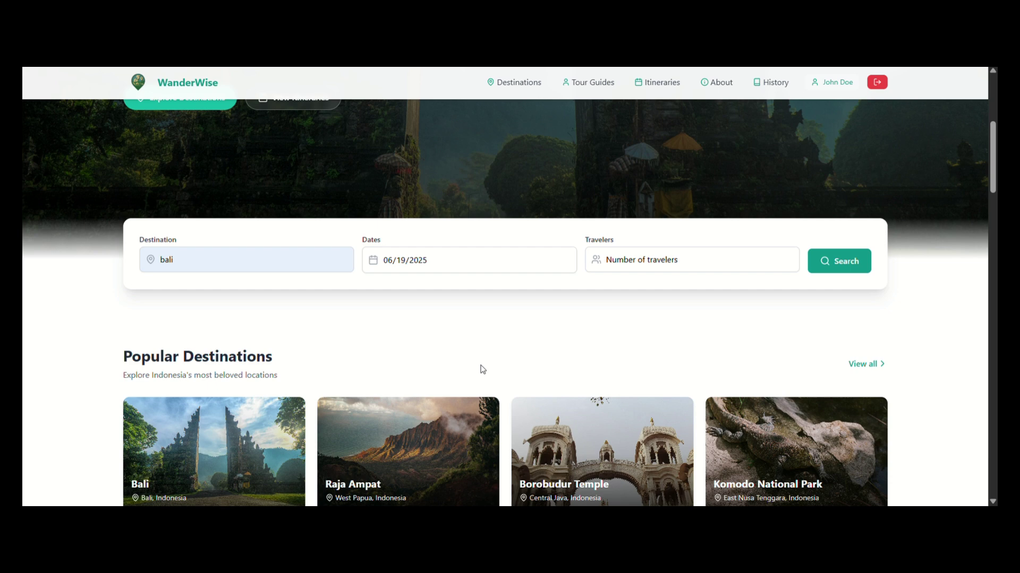
click(678, 260)
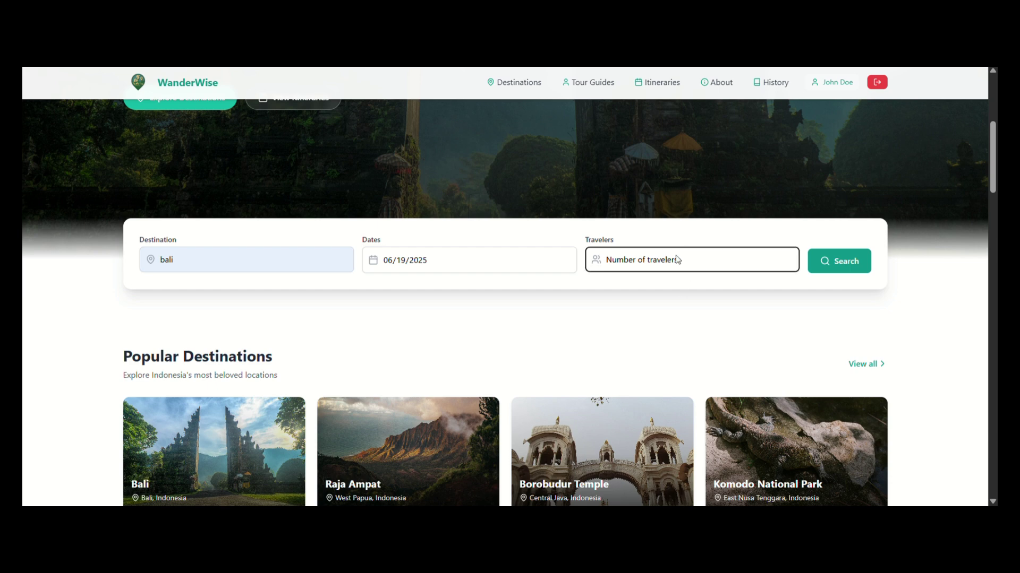
click(643, 317)
click(836, 262)
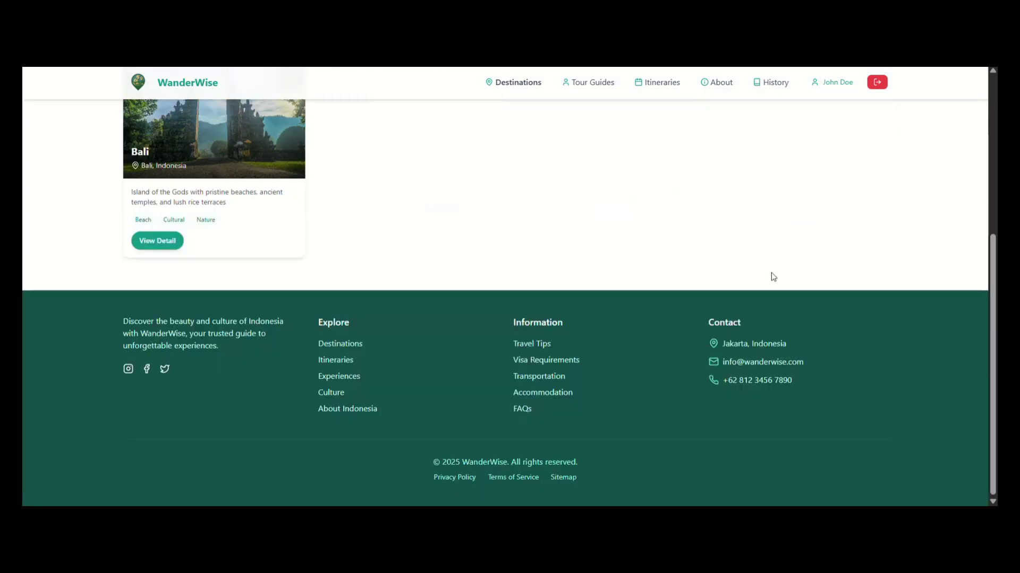
scroll(610, 265, up, 2)
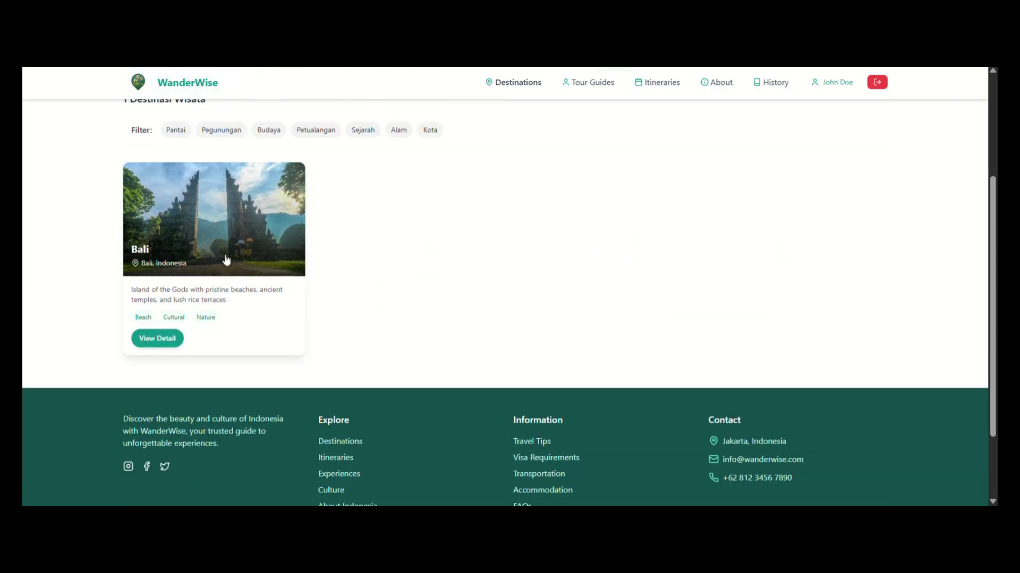
Zoom the Explore Indonesia map to eastern Indonesia and open the Papua Barat Daya marker's route.
click(201, 85)
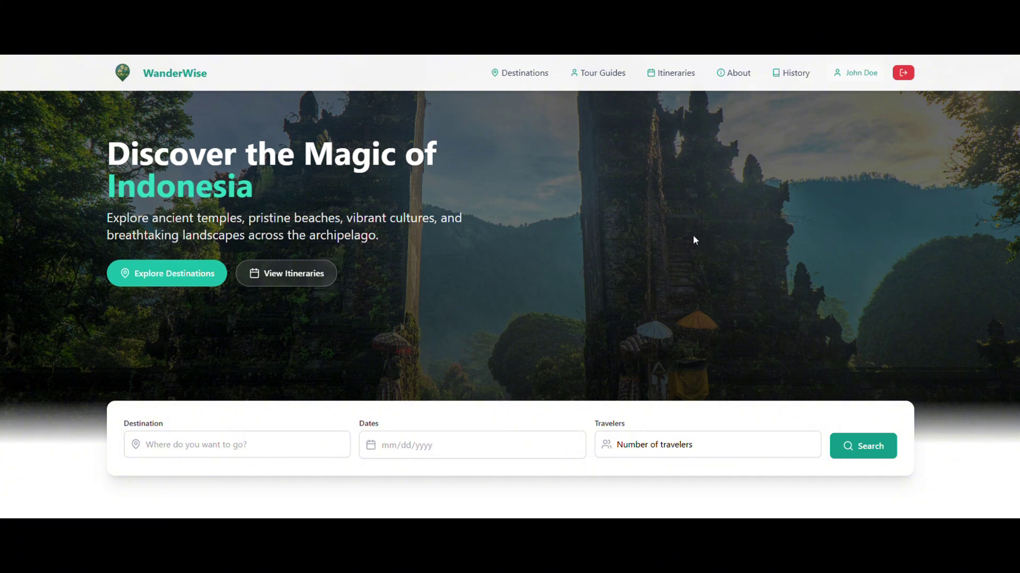
scroll(693, 237, down, 10)
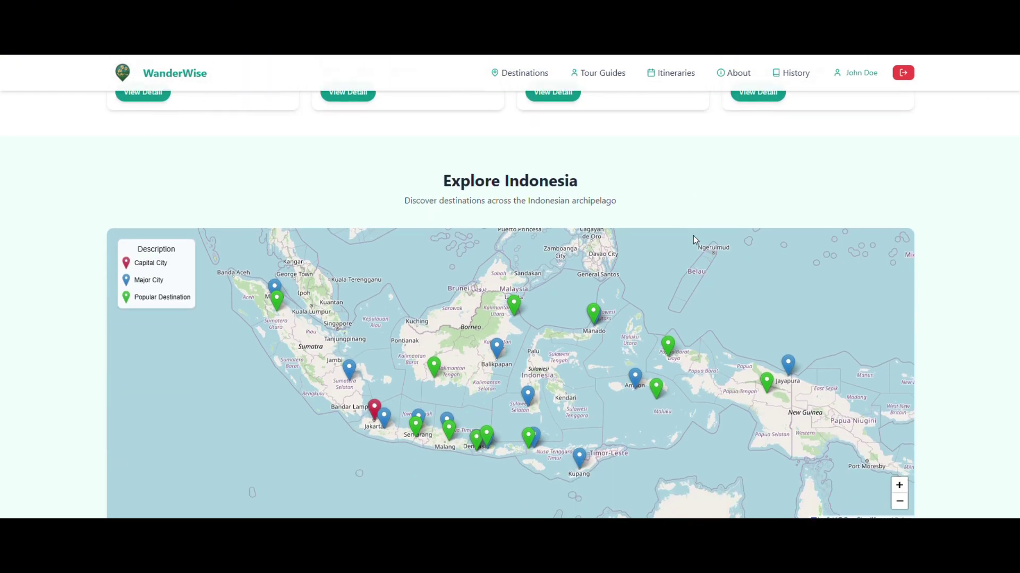
scroll(930, 232, down, 3)
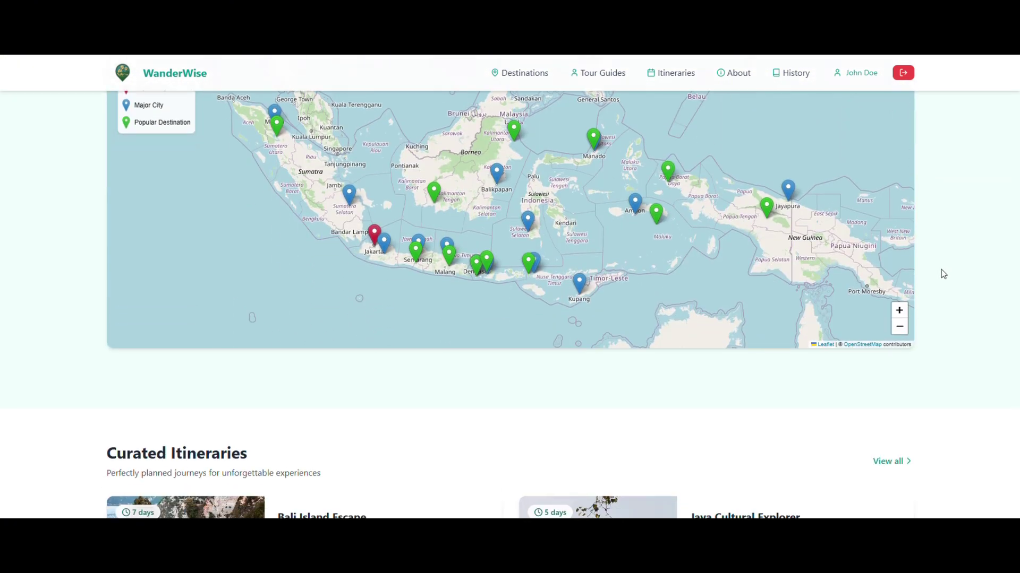
scroll(725, 425, up, 1)
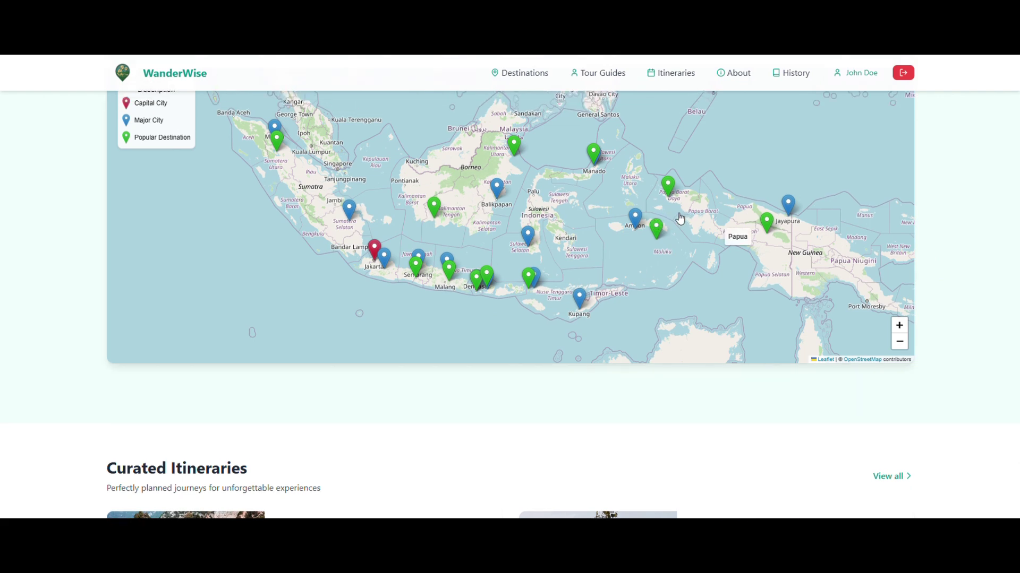
scroll(691, 199, up, 2)
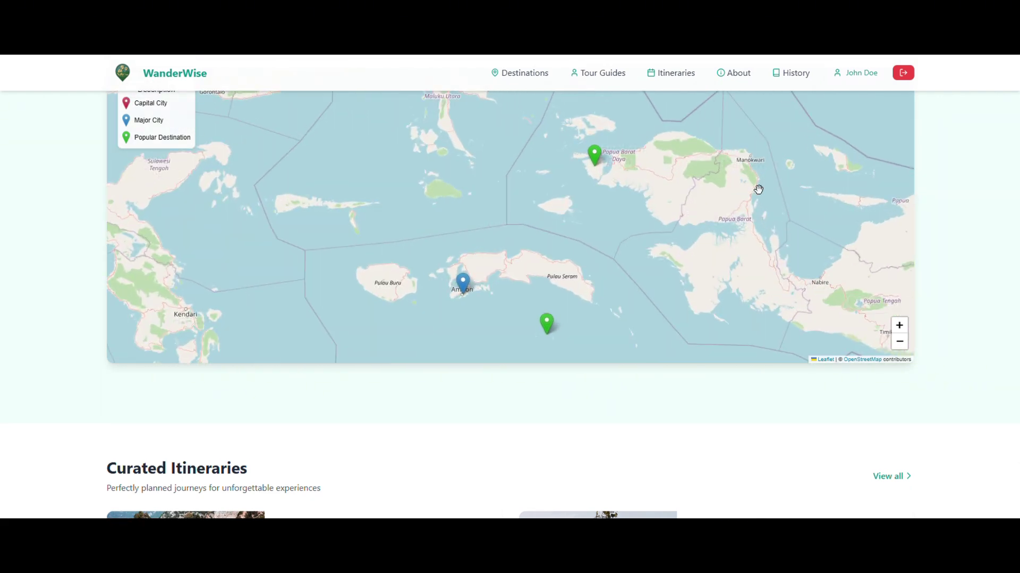
scroll(758, 190, down, 2)
scroll(723, 198, up, 1)
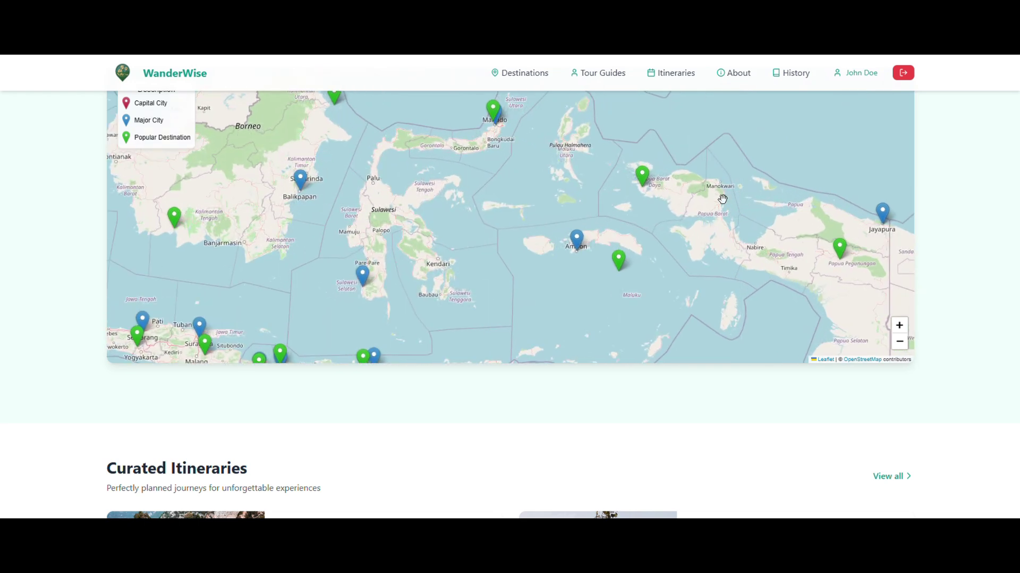
click(640, 186)
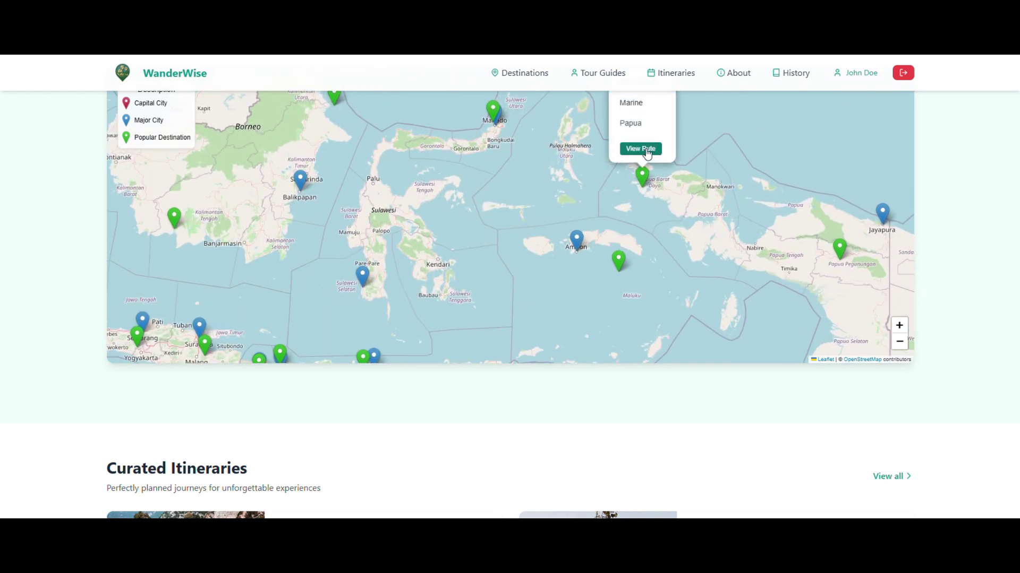
click(641, 149)
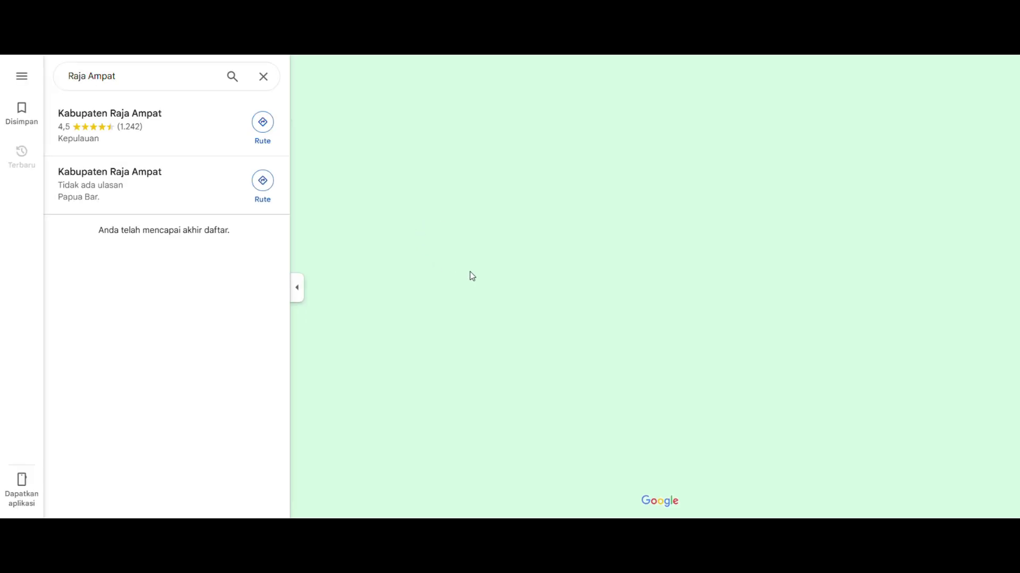
Browse Kabupaten Raja Ampat's photos in Google Maps, then open the Bali Island Escape itinerary.
click(203, 137)
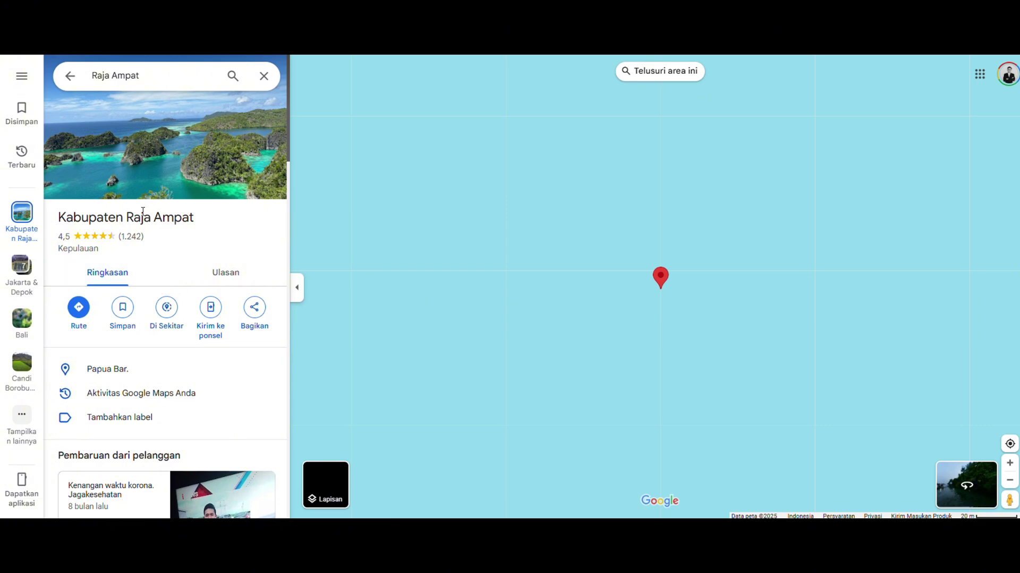
click(171, 183)
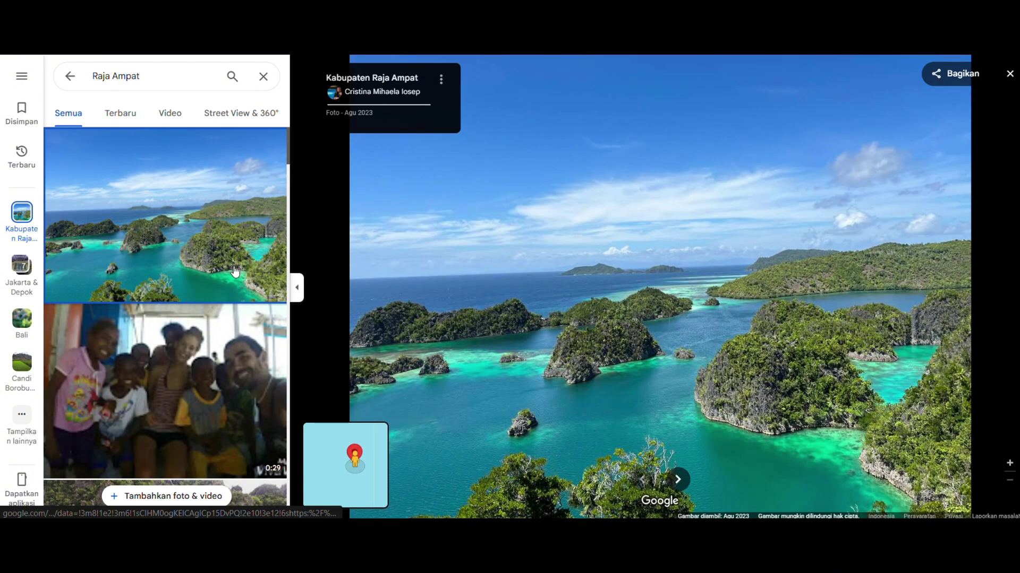
scroll(207, 341, down, 3)
scroll(208, 341, down, 3)
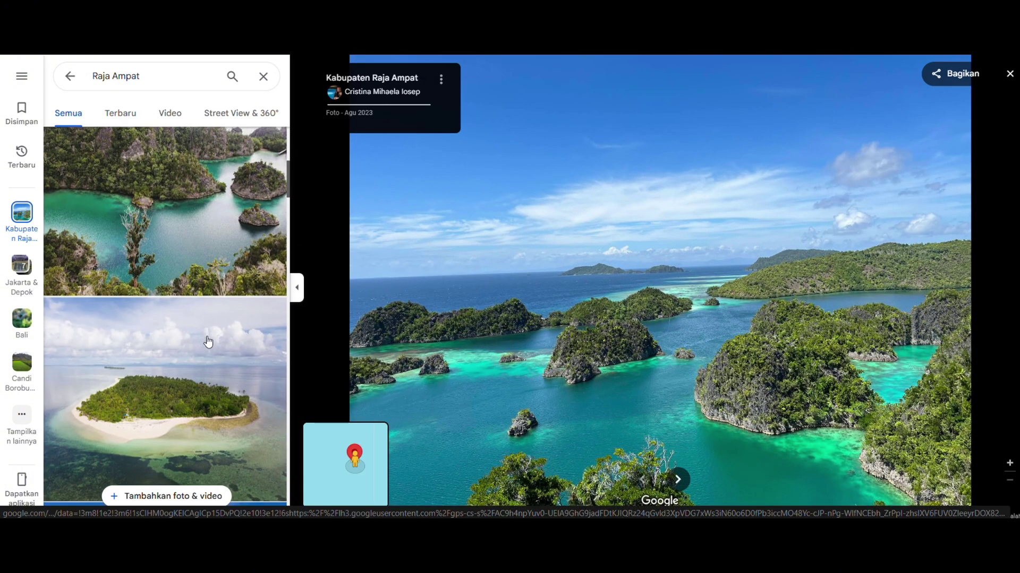
click(243, 250)
scroll(226, 337, down, 2)
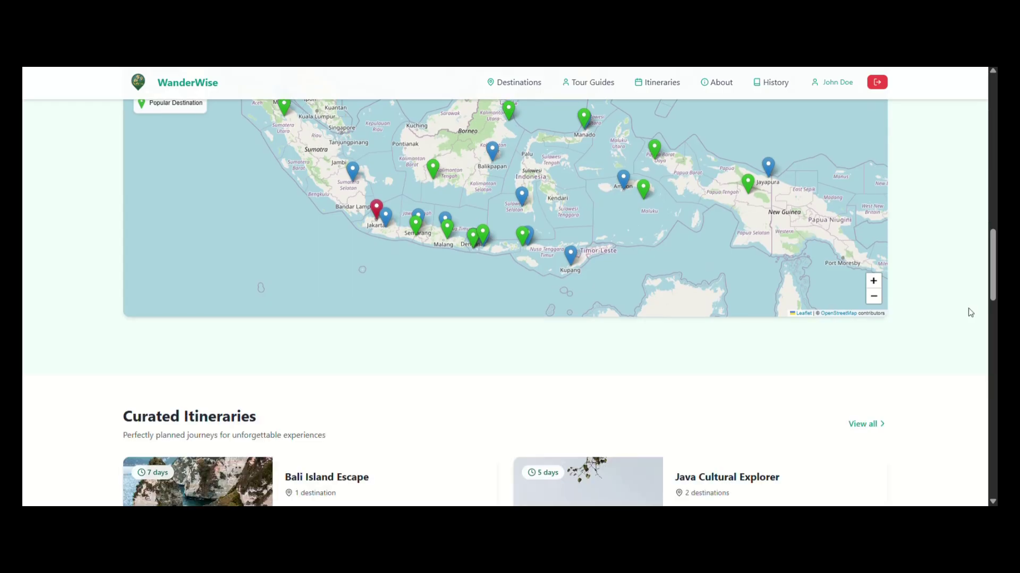
scroll(969, 312, down, 5)
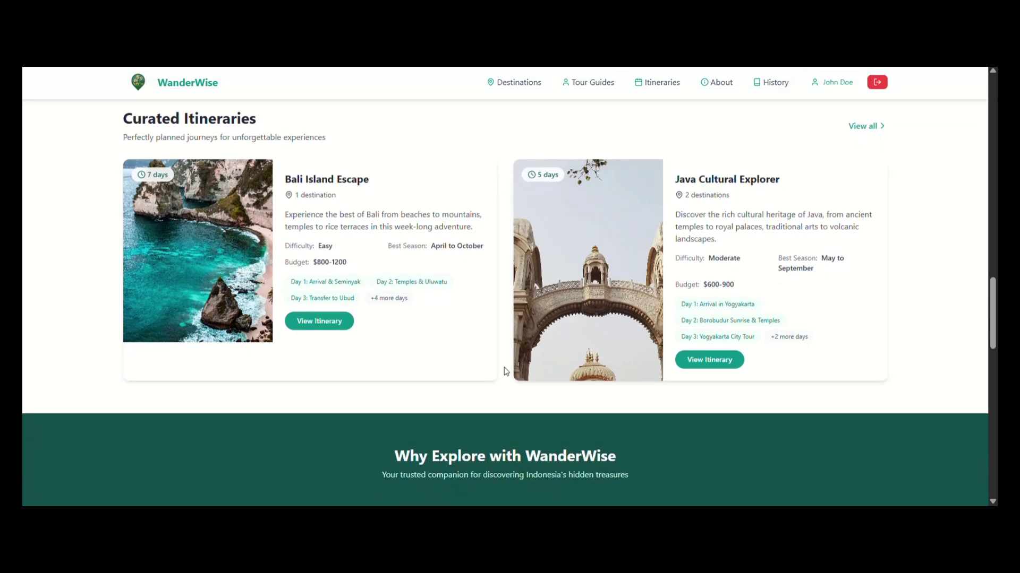
click(322, 327)
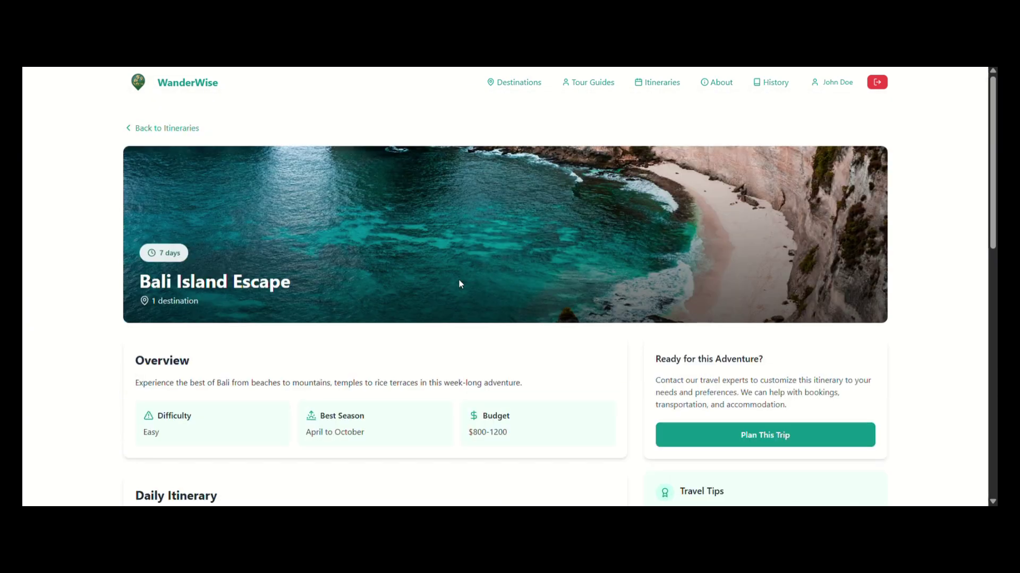
Go back to the home page and scroll down to the Cultural Insights articles.
click(211, 85)
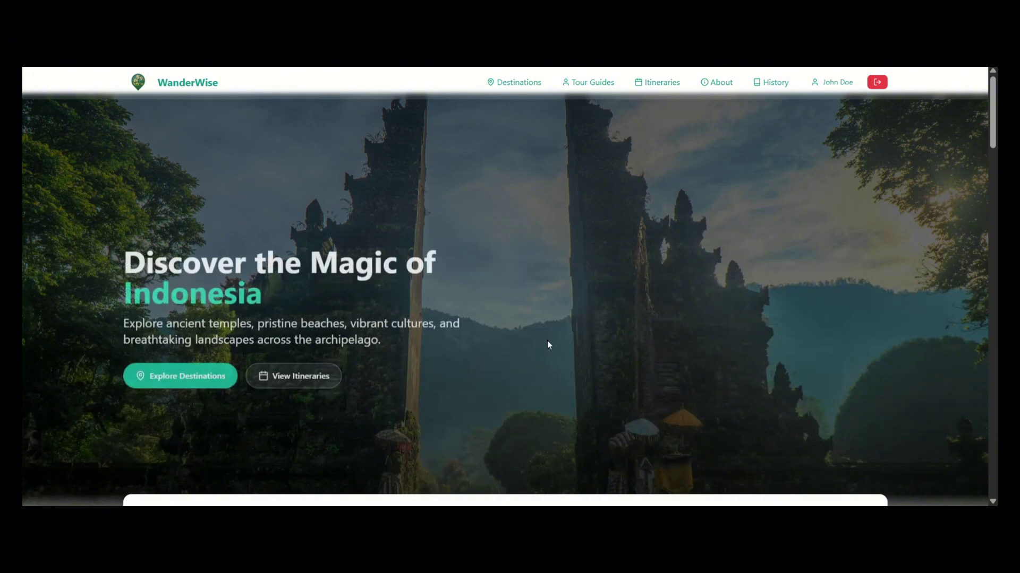
scroll(547, 342, down, 6)
scroll(547, 344, down, 8)
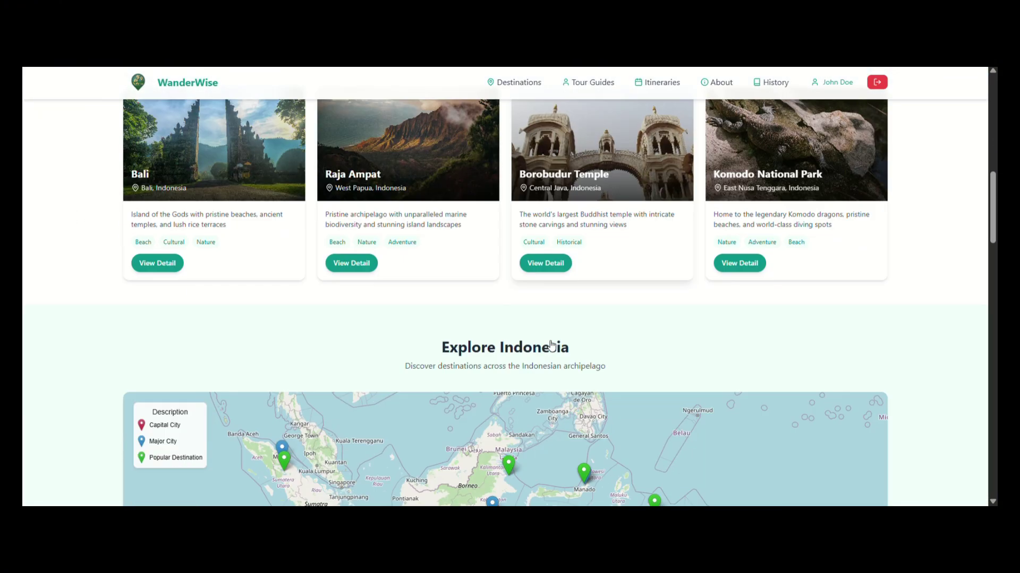
scroll(965, 262, down, 6)
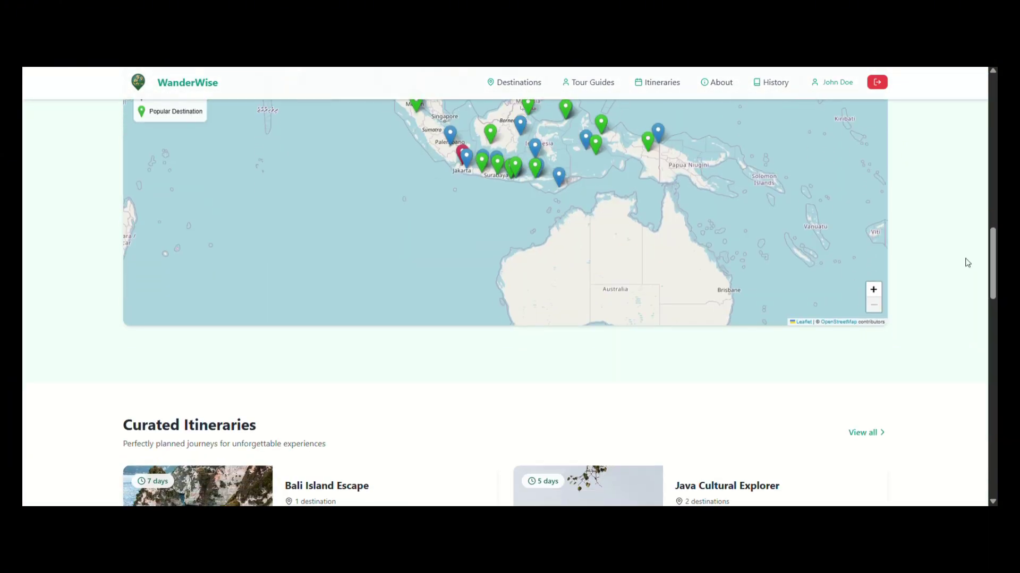
scroll(967, 262, down, 7)
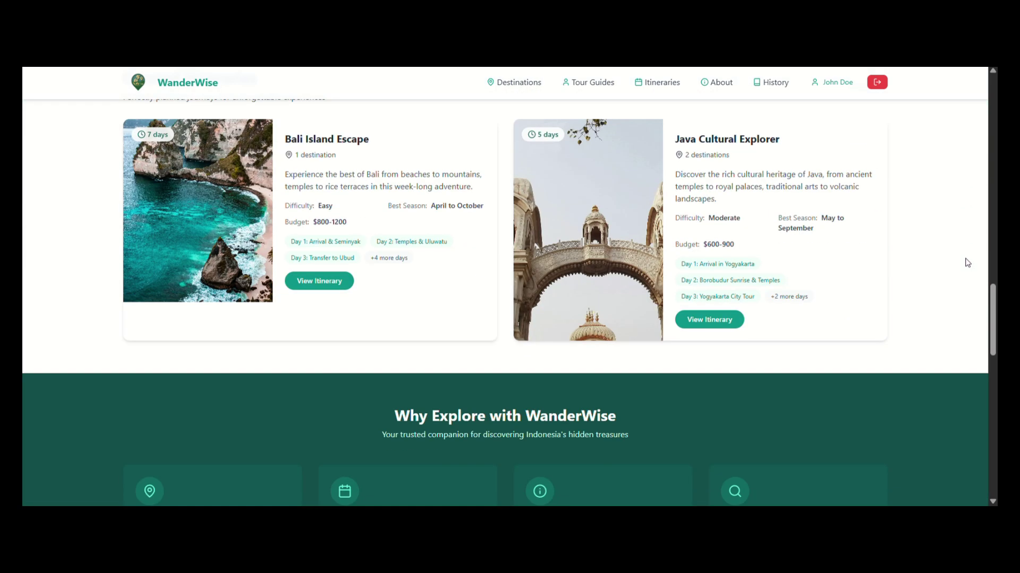
scroll(965, 262, down, 1)
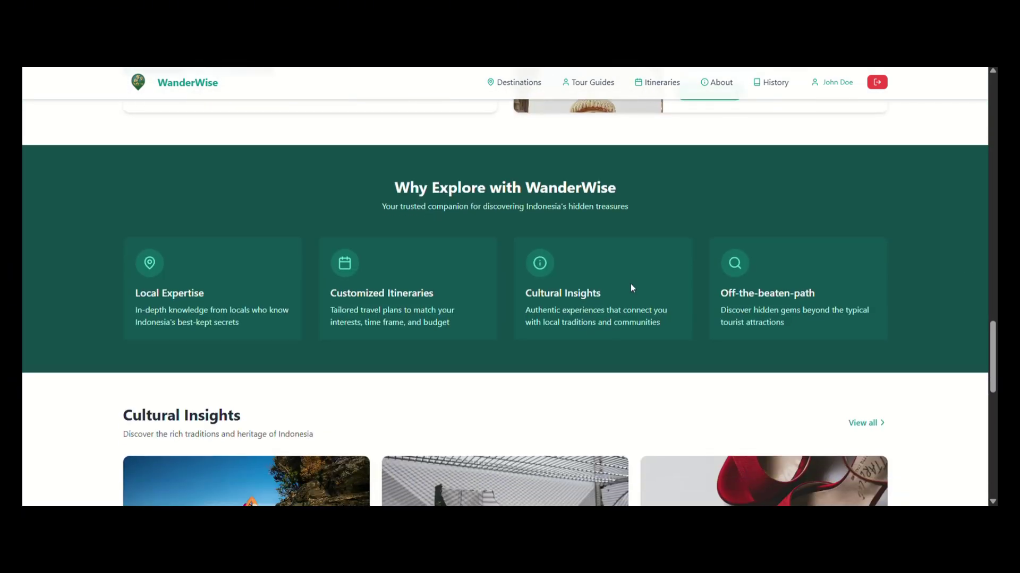
scroll(552, 359, down, 5)
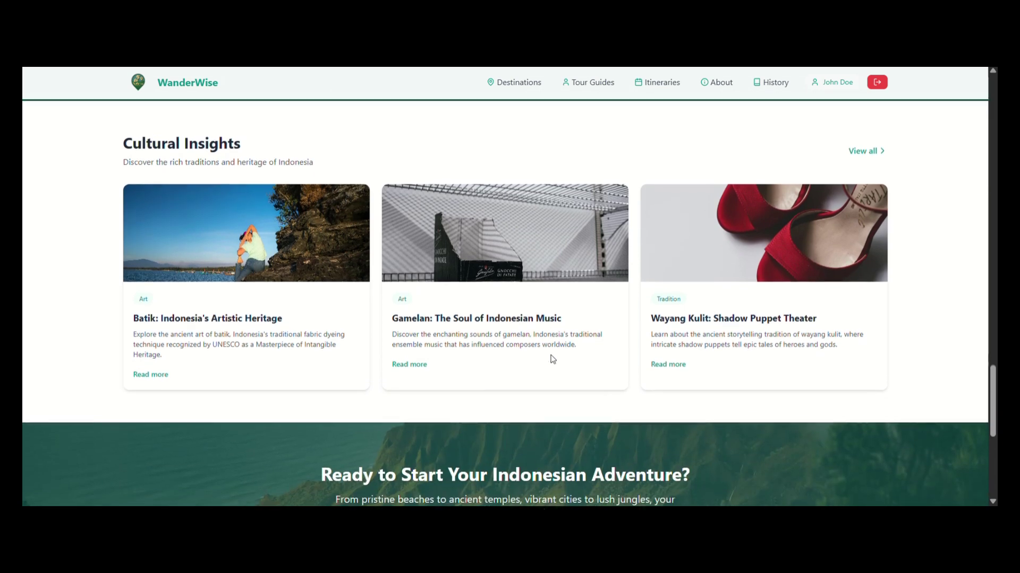
scroll(552, 359, down, 3)
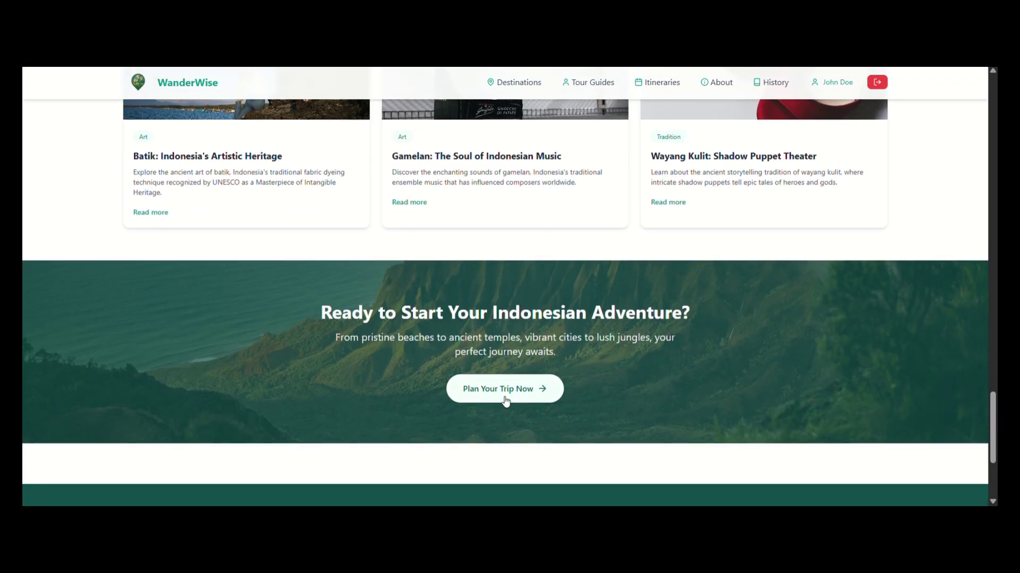
Open the Destinations list and search it for bali, leaving only the Bali card.
click(502, 398)
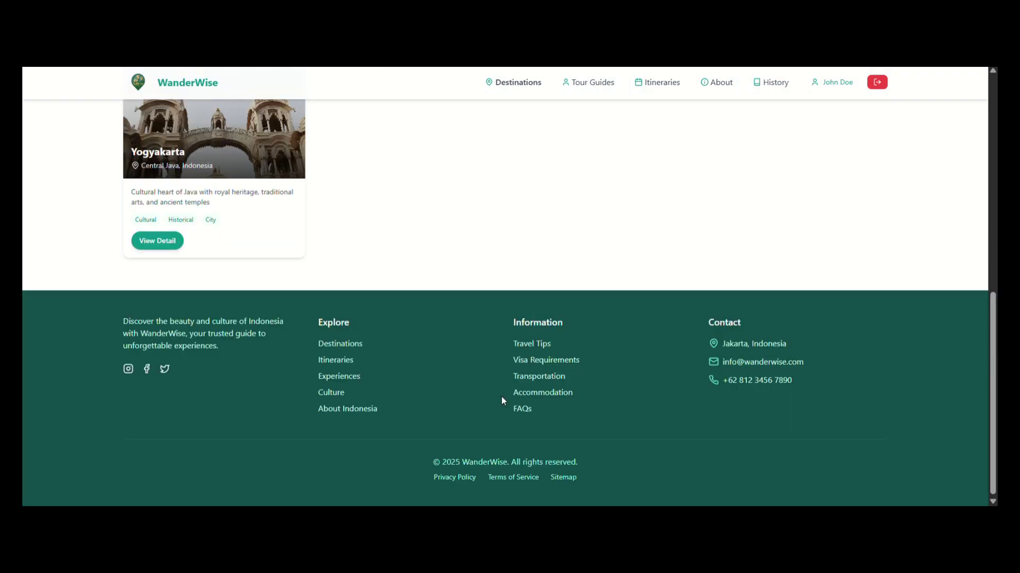
scroll(501, 398, up, 7)
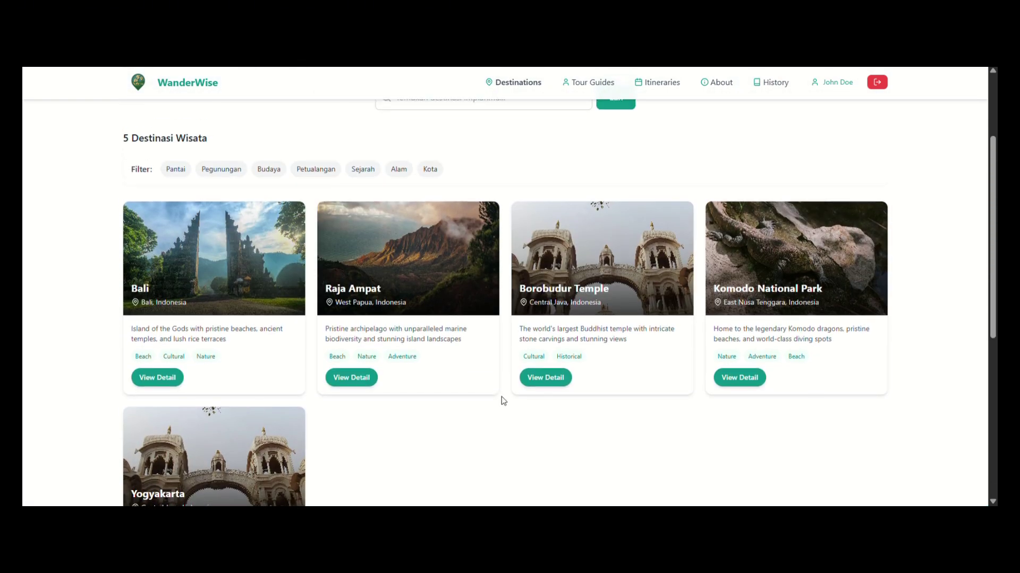
scroll(502, 401, up, 2)
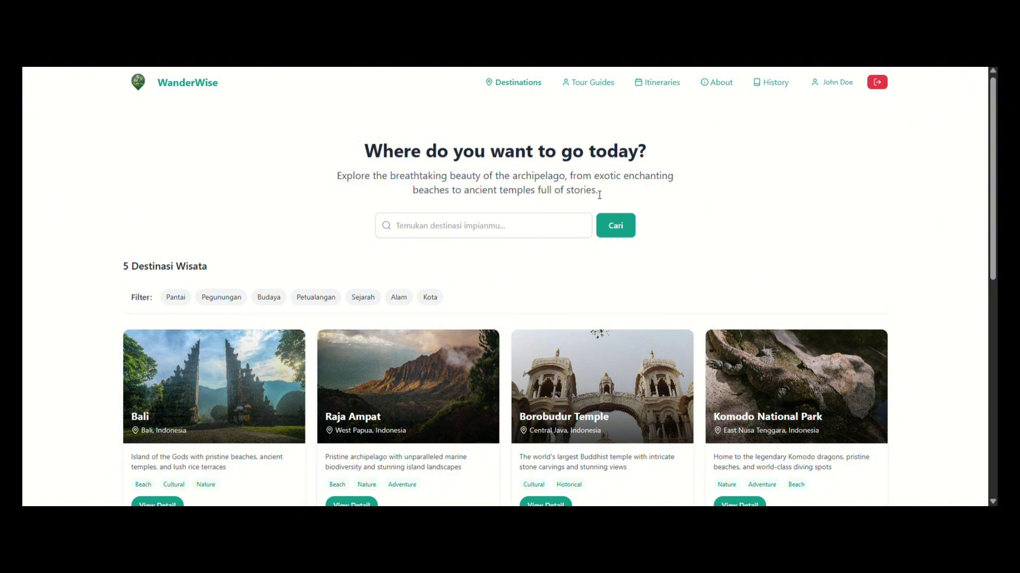
click(420, 229)
text(bali)
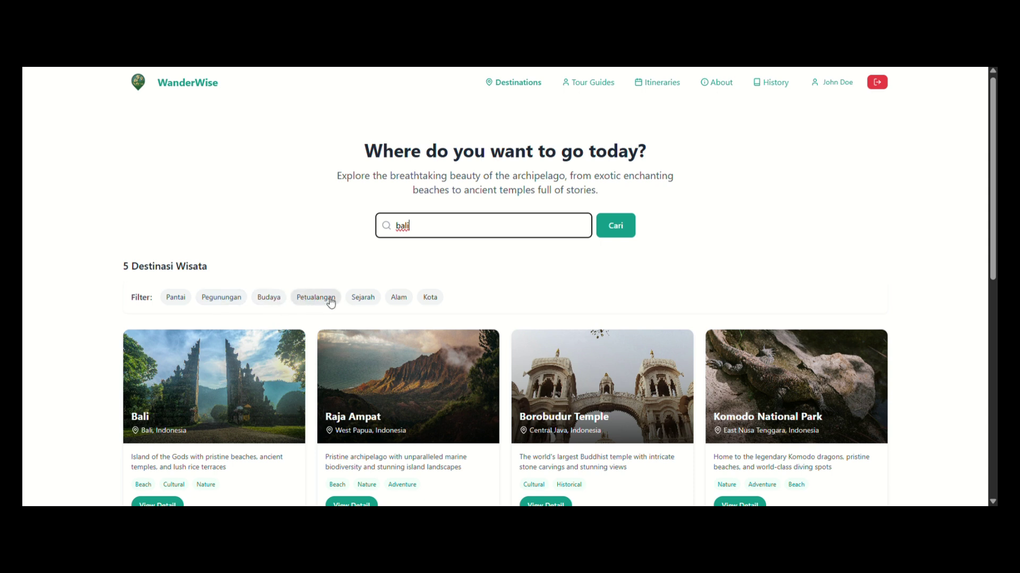
click(614, 234)
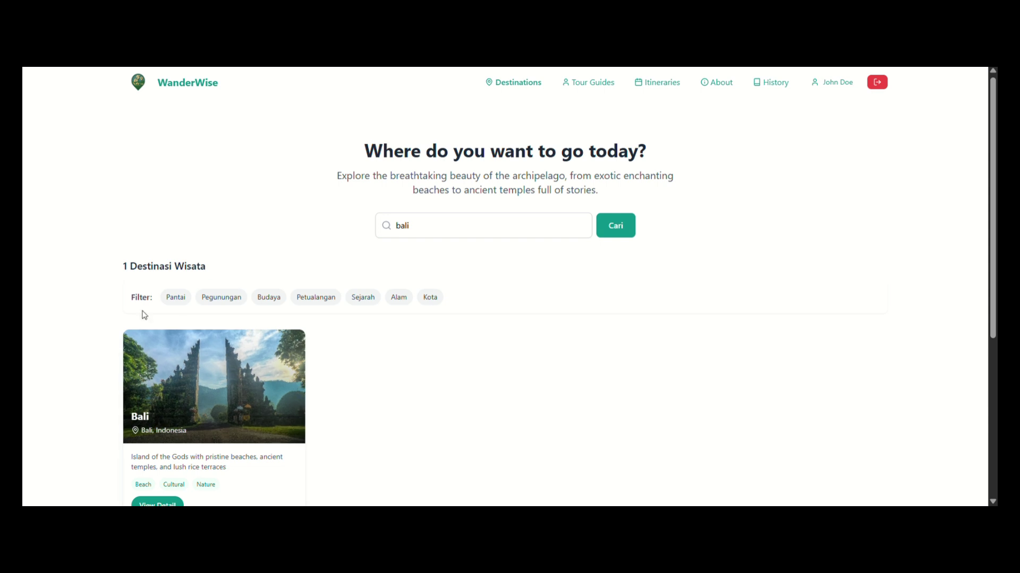
scroll(264, 426, down, 2)
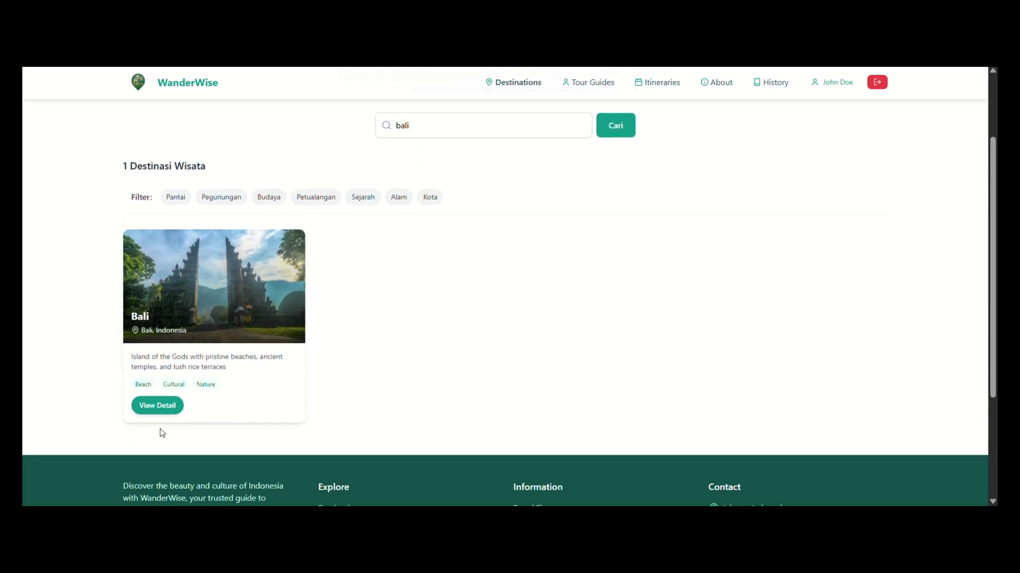
Open Bali's detail page, view its location on Google Maps, then close the map tab.
click(167, 412)
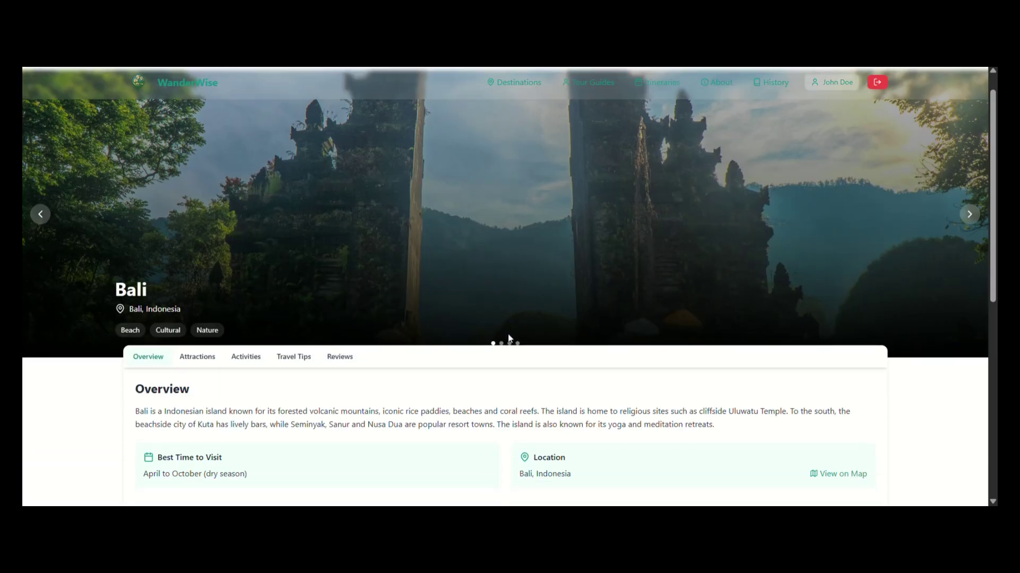
scroll(499, 319, down, 2)
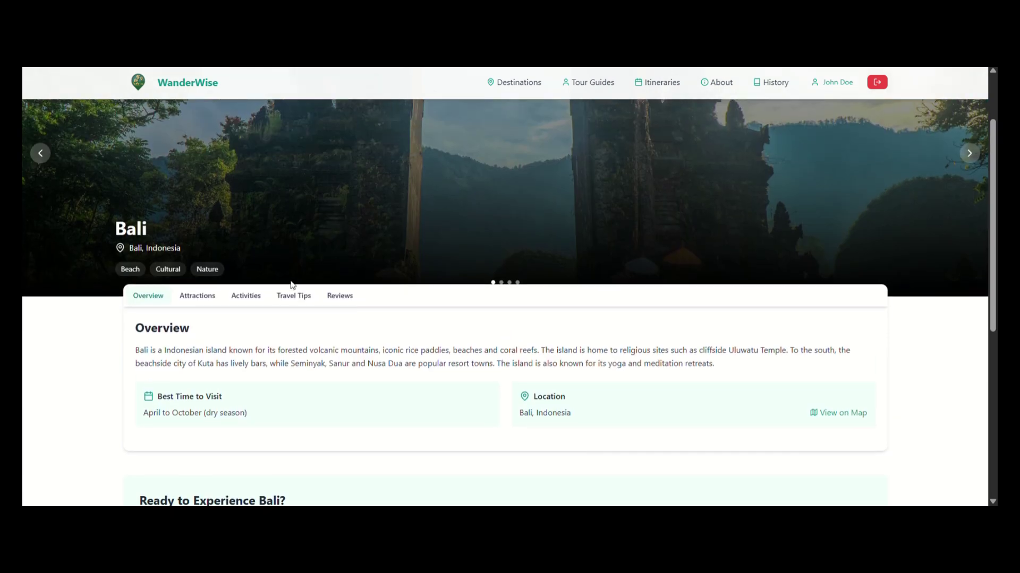
scroll(273, 383, down, 2)
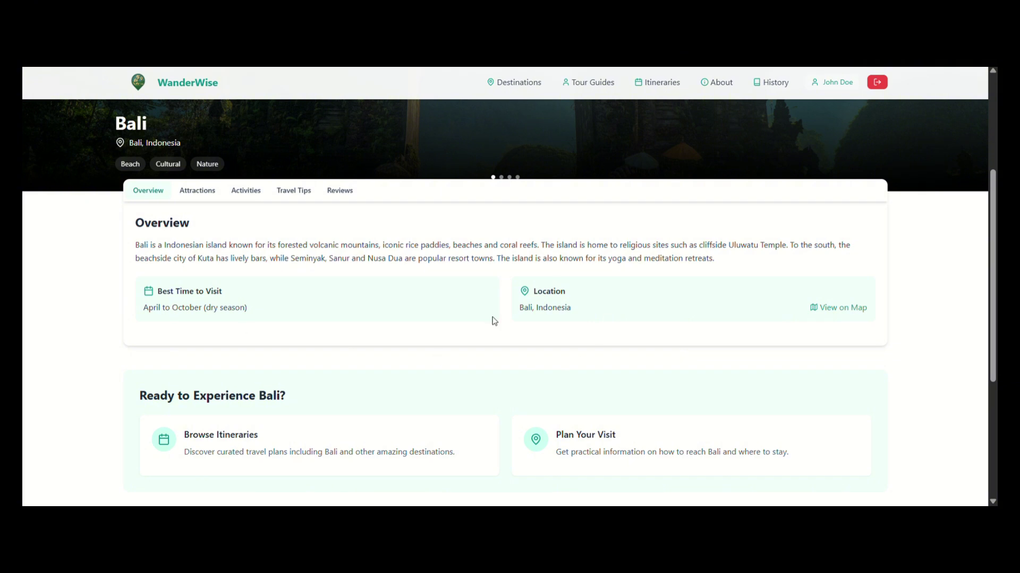
click(830, 315)
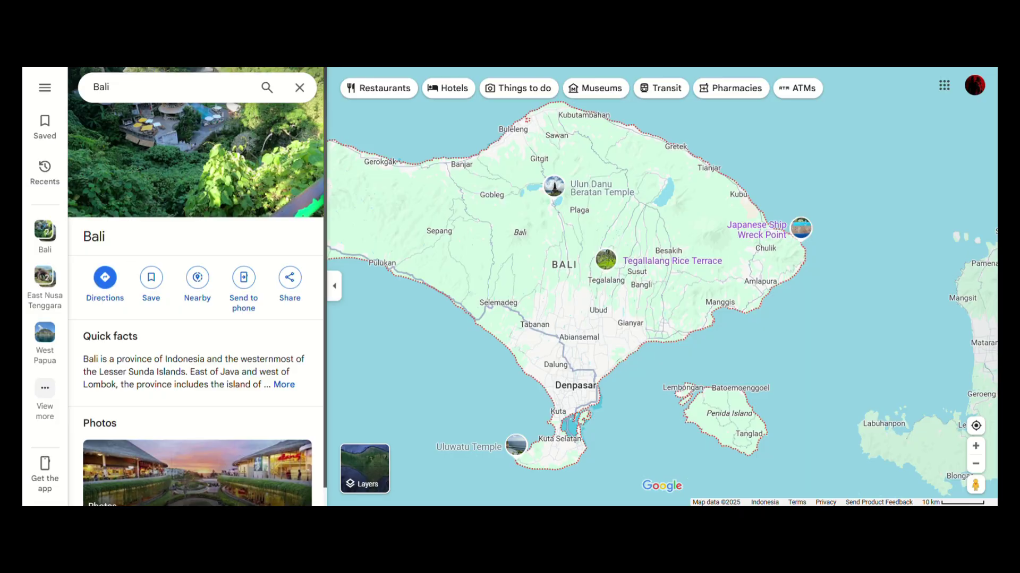
key(ctrl+w)
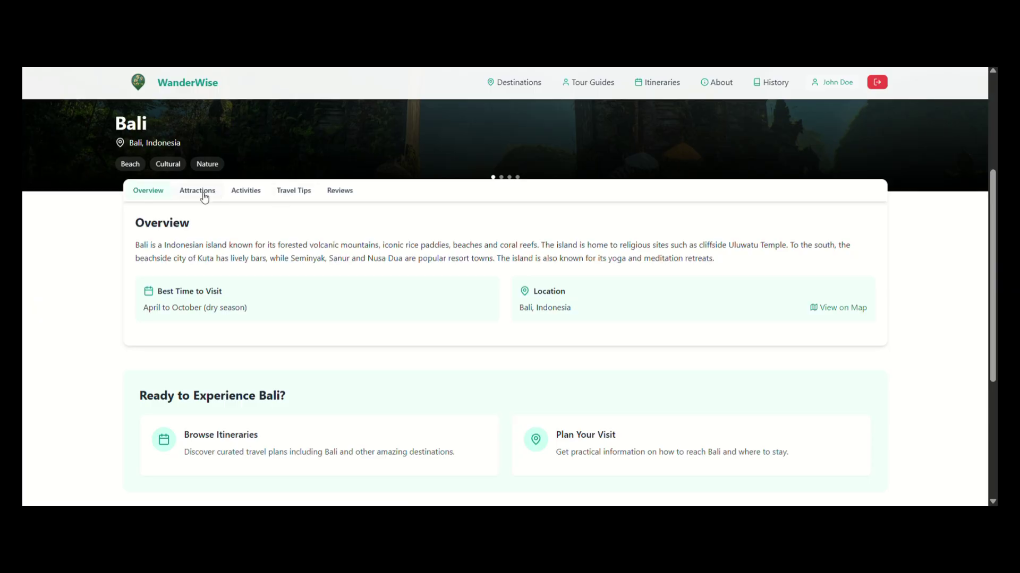
View Bali's top attractions and popular activities.
click(204, 194)
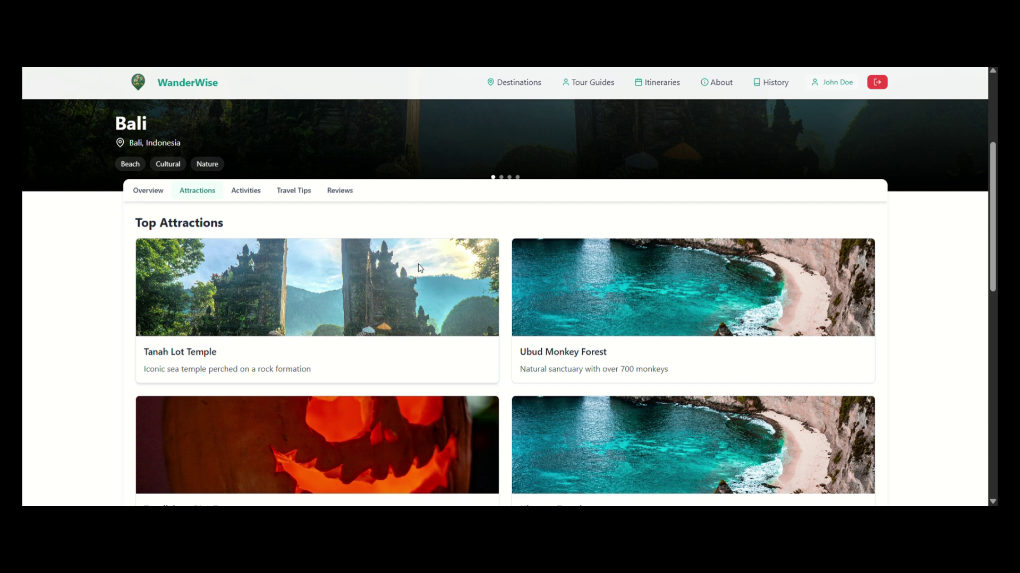
scroll(418, 263, down, 2)
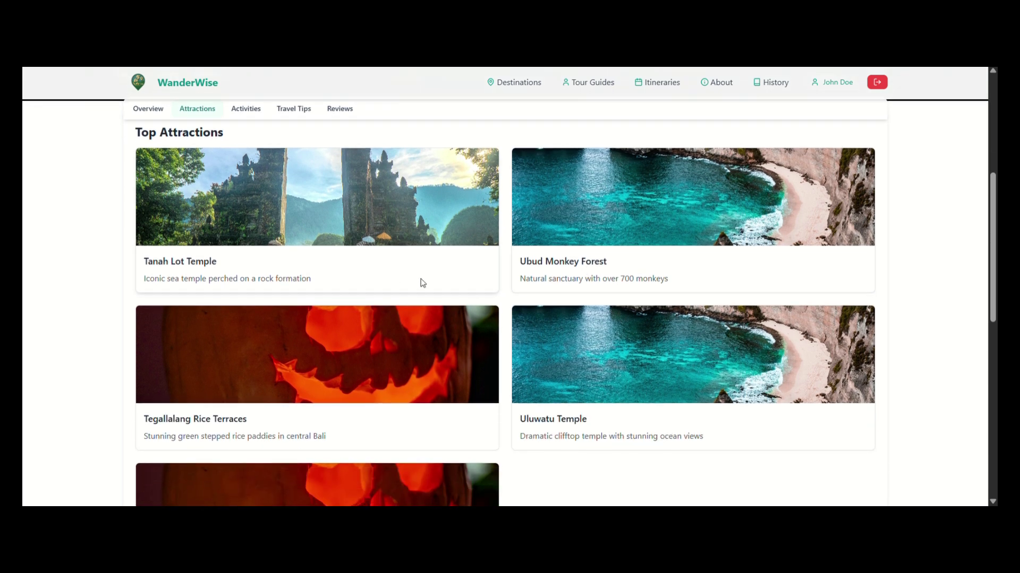
scroll(569, 340, up, 1)
scroll(568, 339, up, 2)
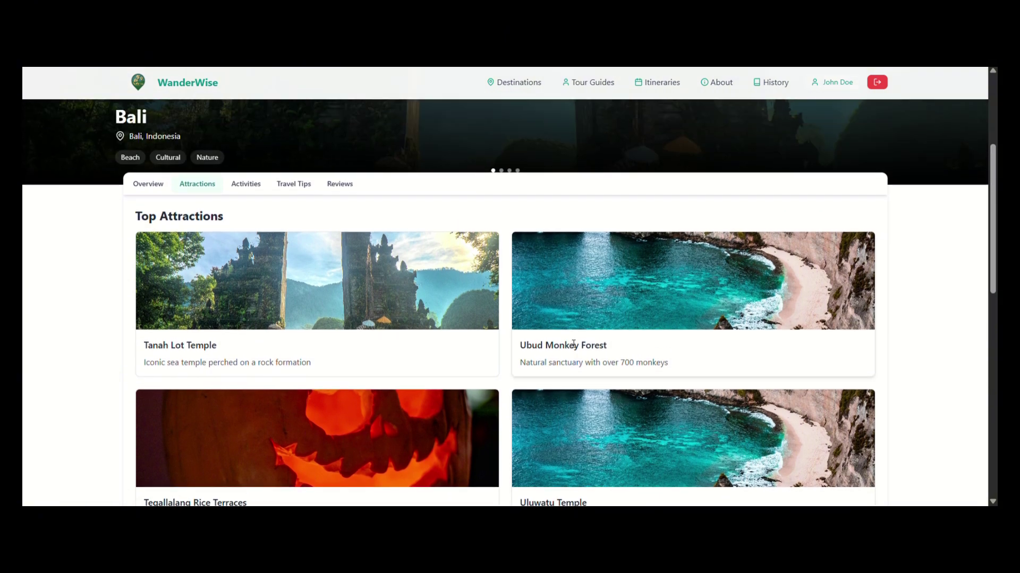
click(247, 186)
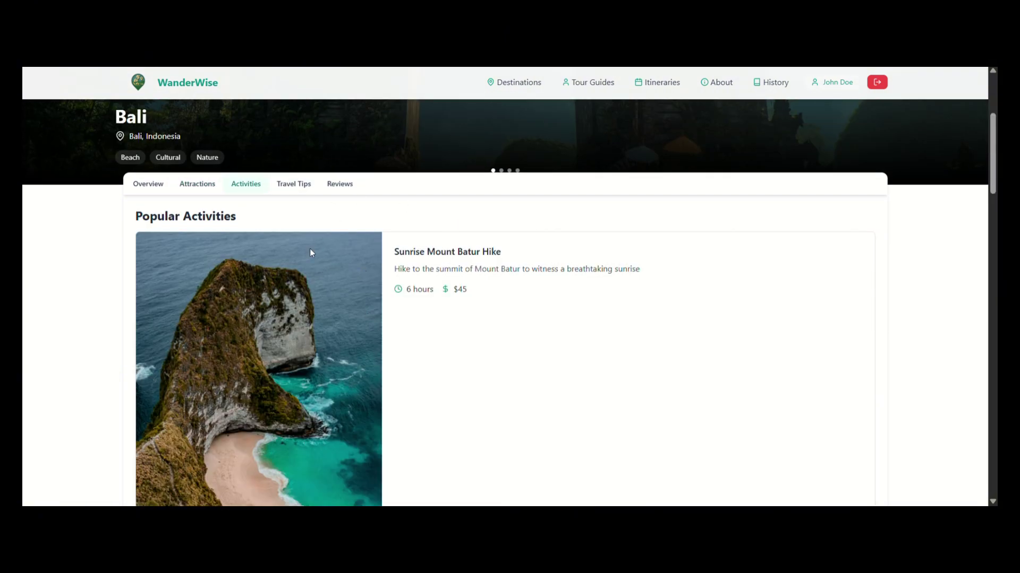
scroll(370, 293, down, 6)
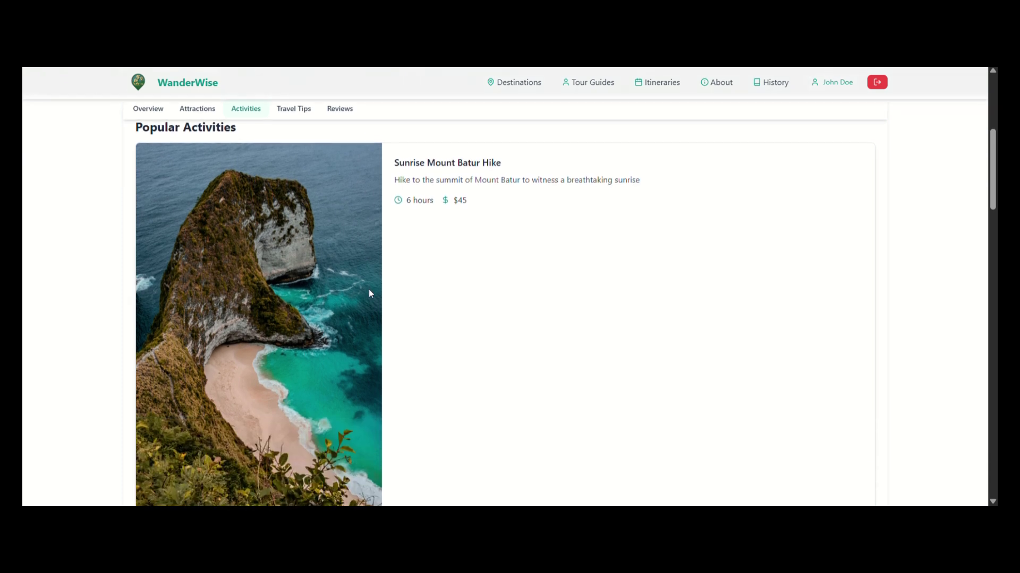
scroll(370, 293, down, 2)
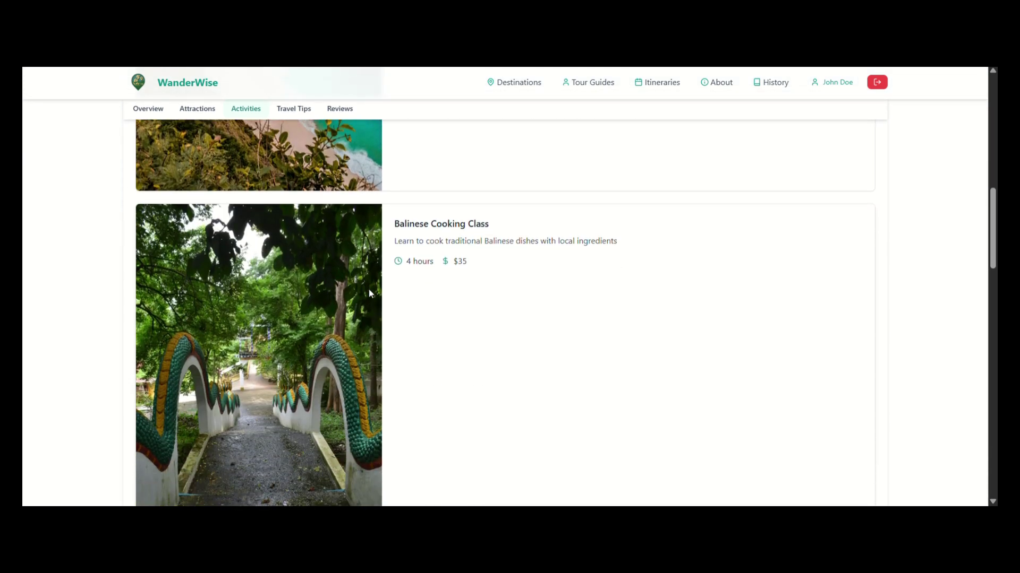
Read Bali's travel tips, then its visitor reviews.
click(295, 109)
scroll(335, 232, up, 2)
scroll(335, 232, up, 3)
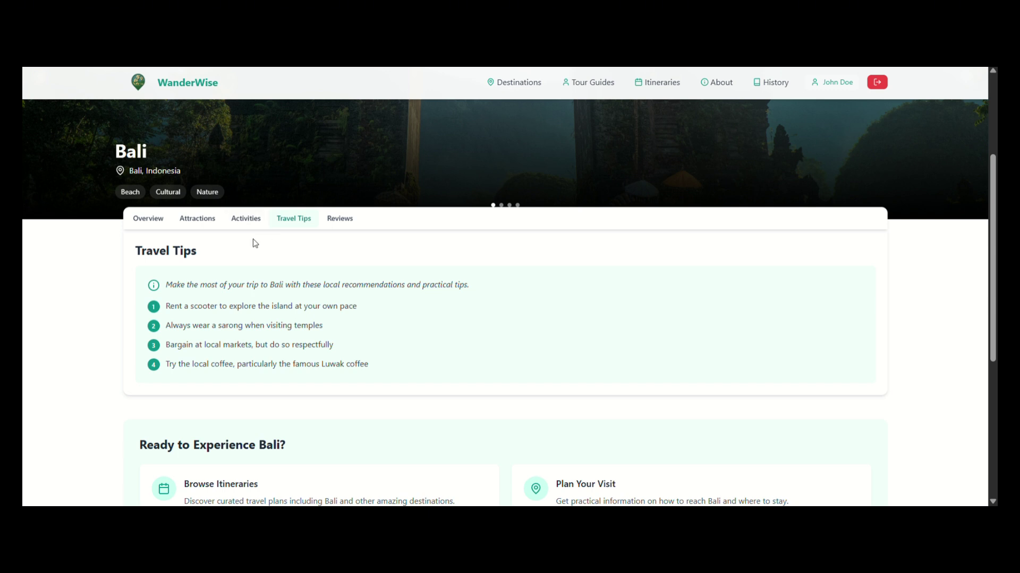
click(347, 228)
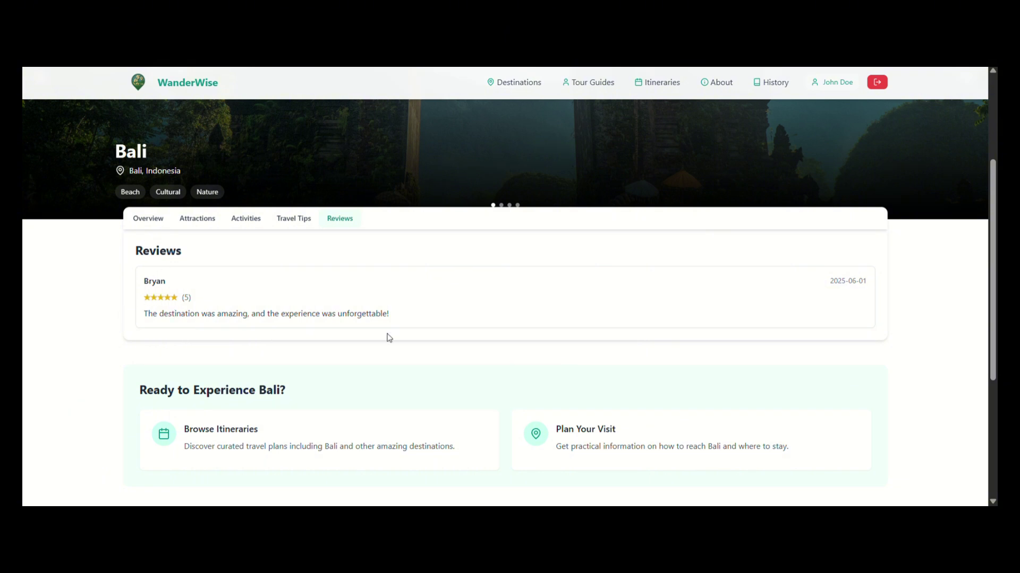
scroll(451, 348, down, 1)
scroll(451, 348, up, 2)
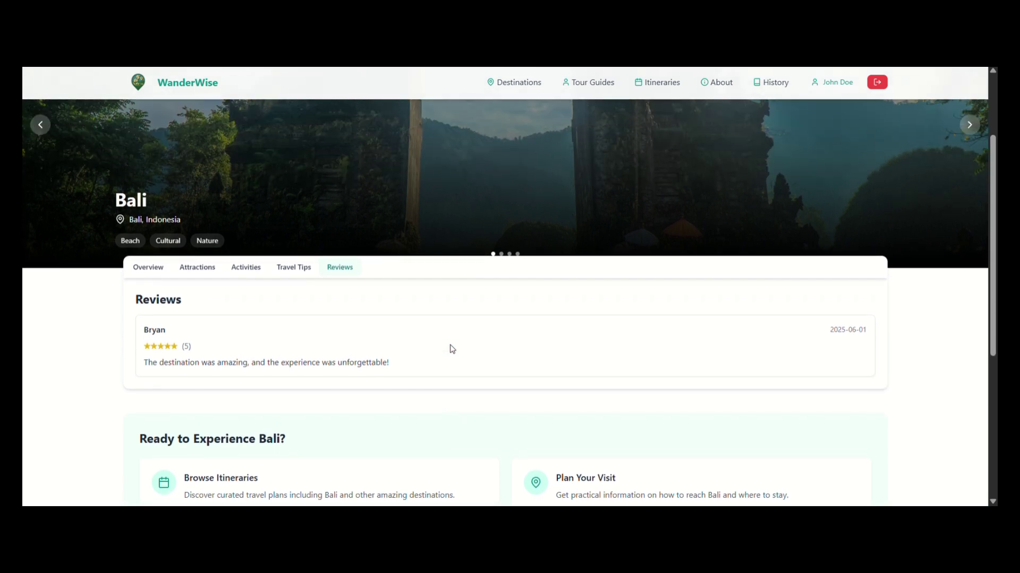
scroll(451, 348, up, 2)
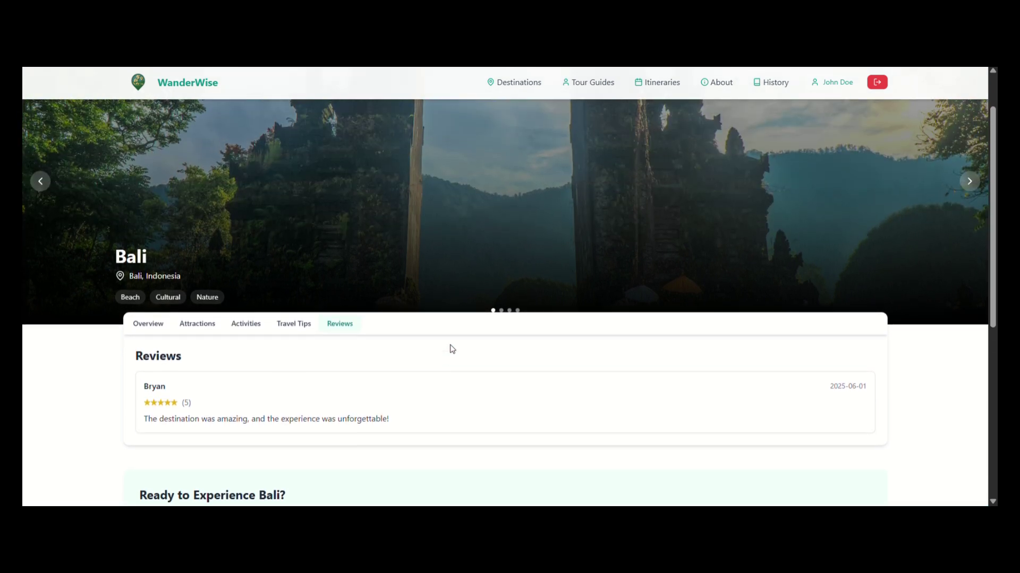
From Tour Guides, leave the location filter unchanged and open the Bali cultural guide's profile.
click(592, 87)
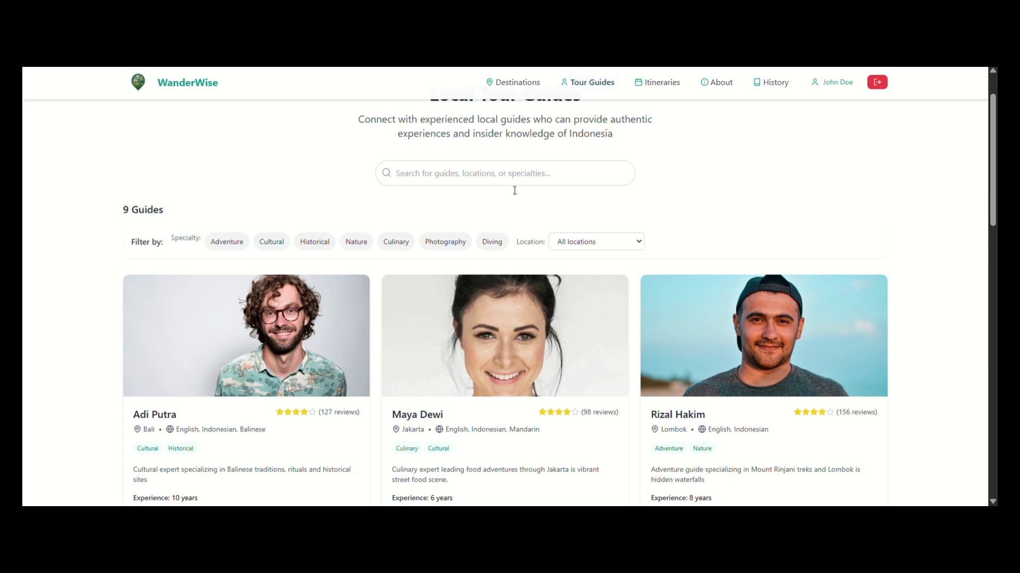
scroll(244, 221, down, 1)
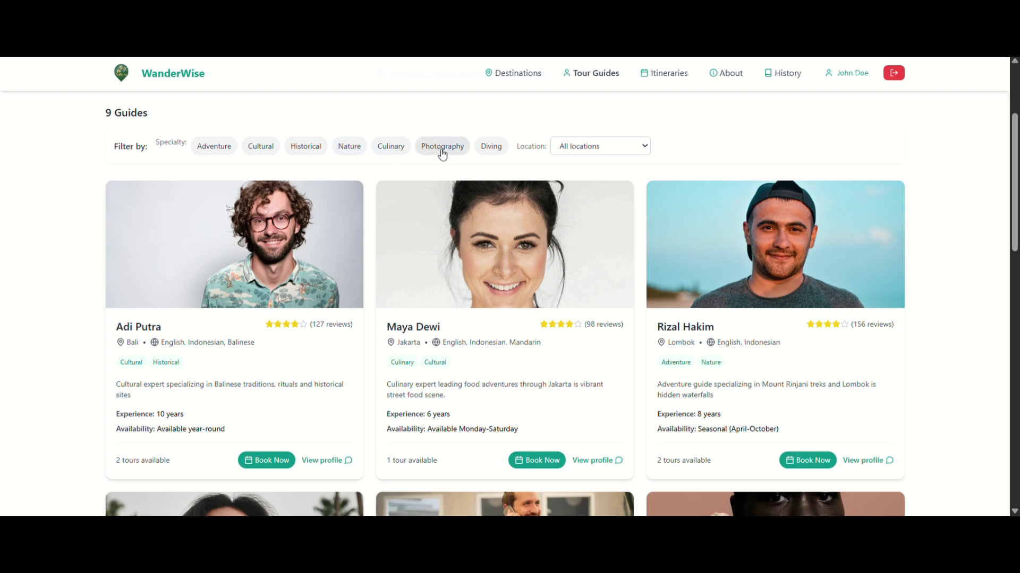
click(573, 153)
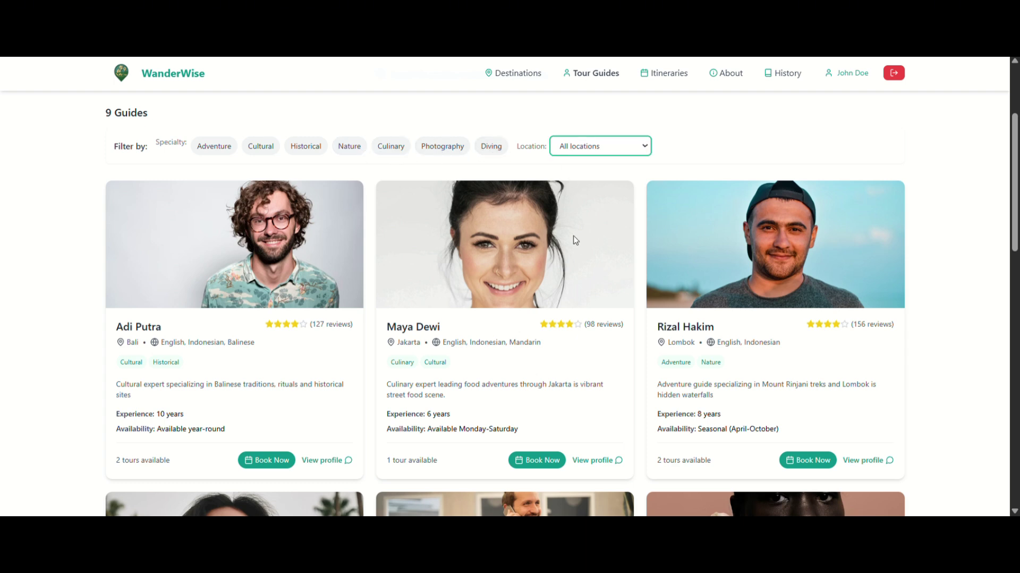
click(694, 132)
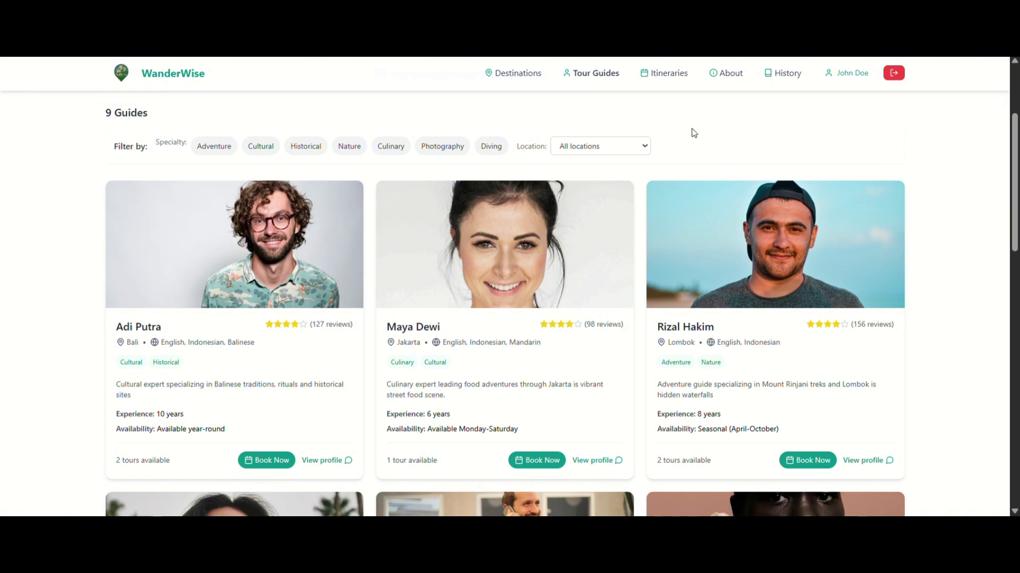
scroll(364, 337, down, 1)
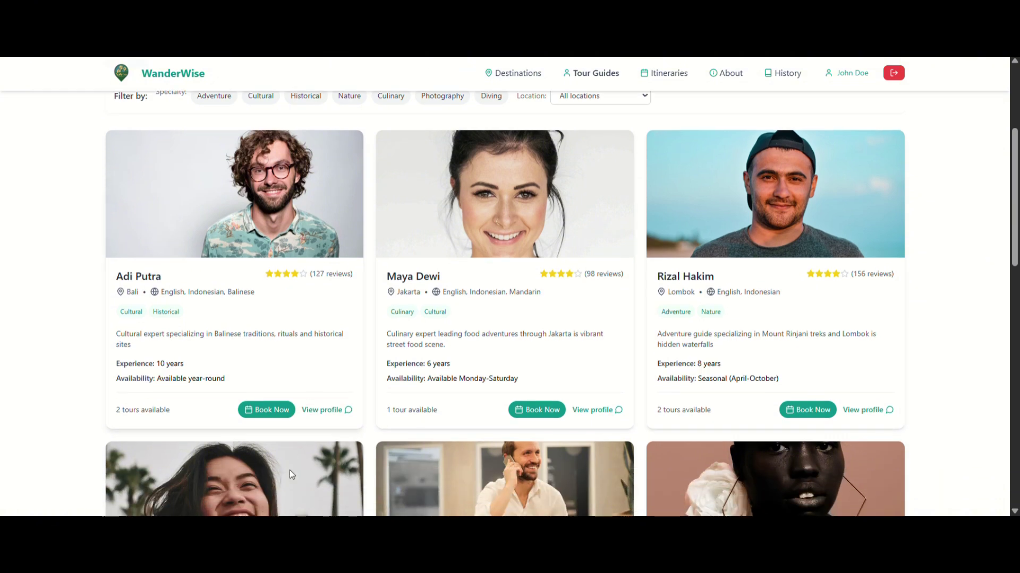
click(318, 410)
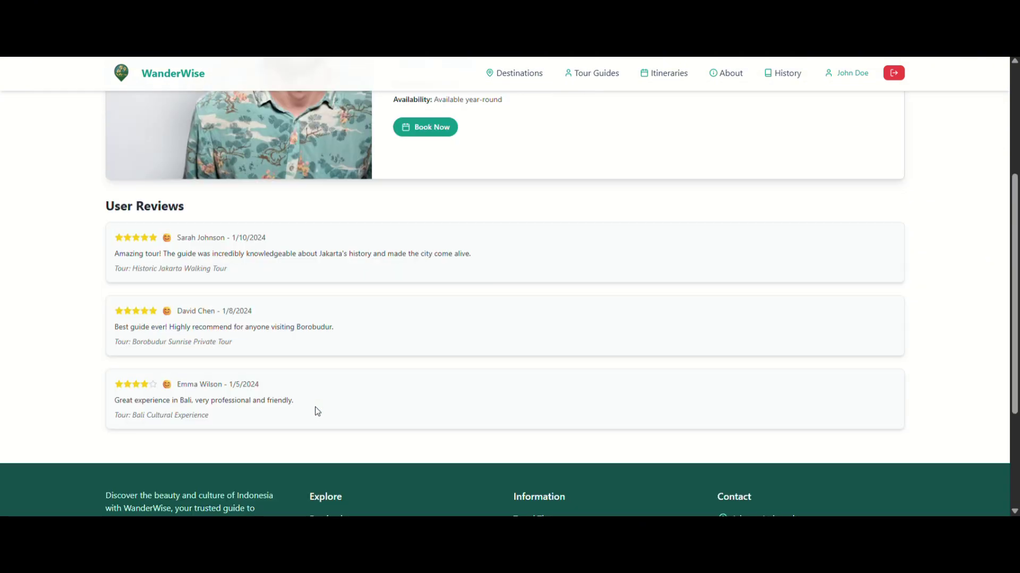
scroll(562, 275, up, 4)
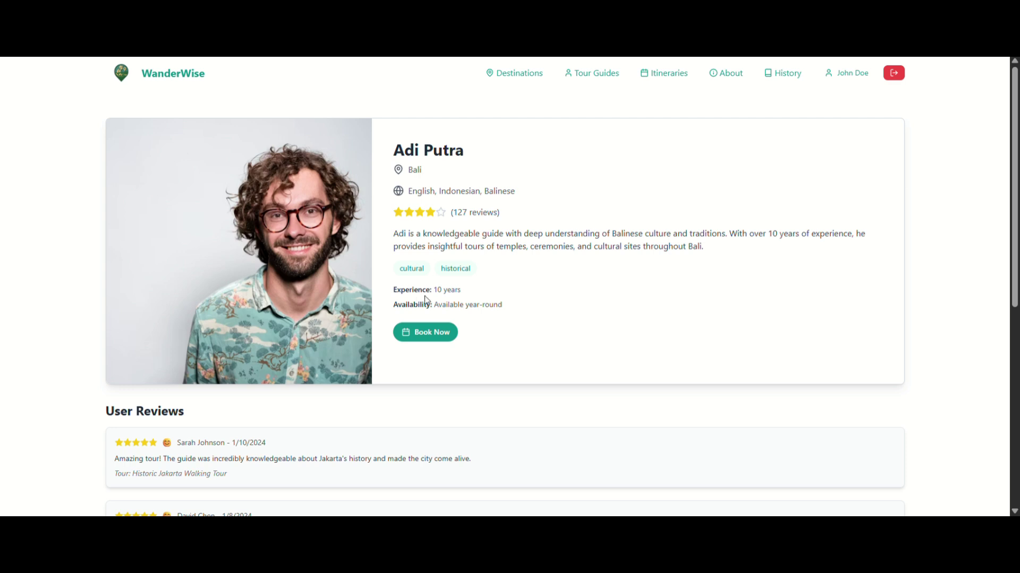
scroll(504, 274, down, 2)
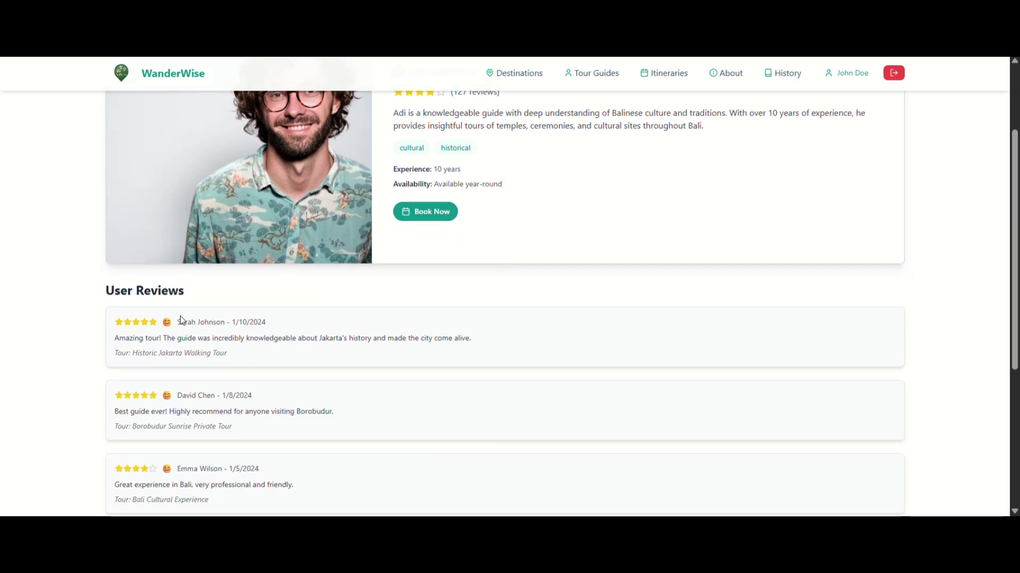
scroll(467, 299, up, 2)
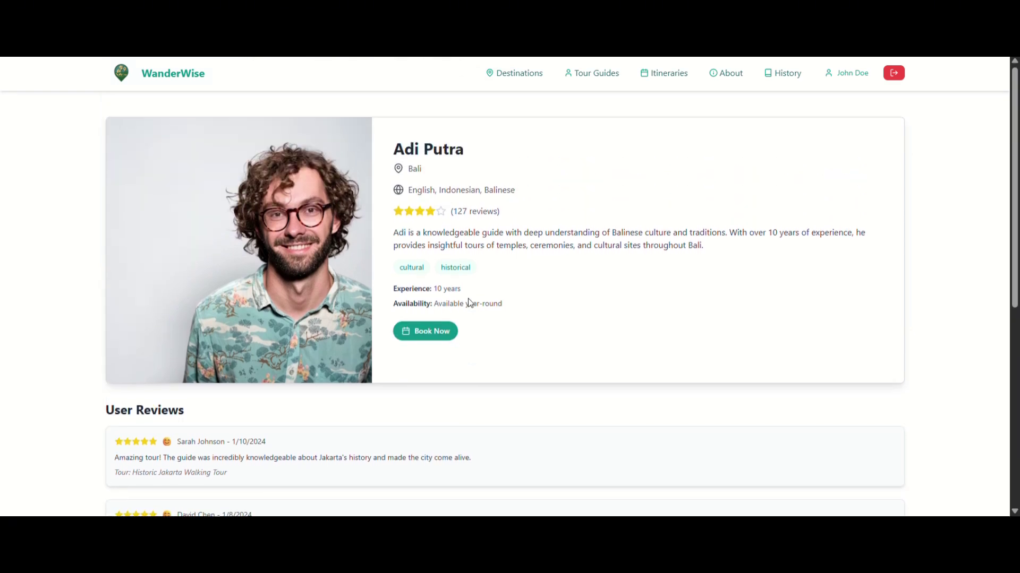
Start a booking for the Ubud Arts and Crafts tour on 06/25/2025 for 2 participants.
click(432, 333)
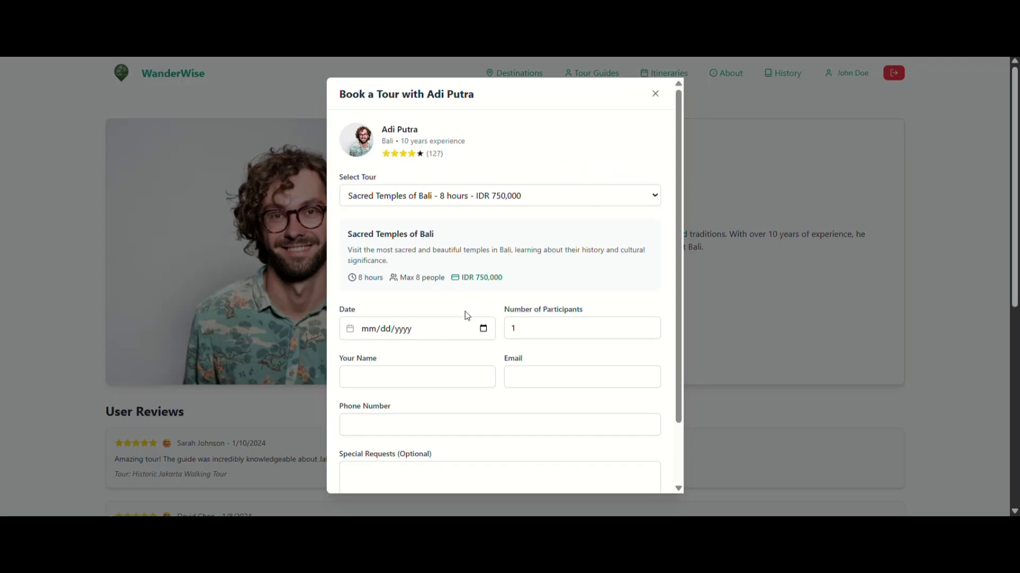
click(481, 199)
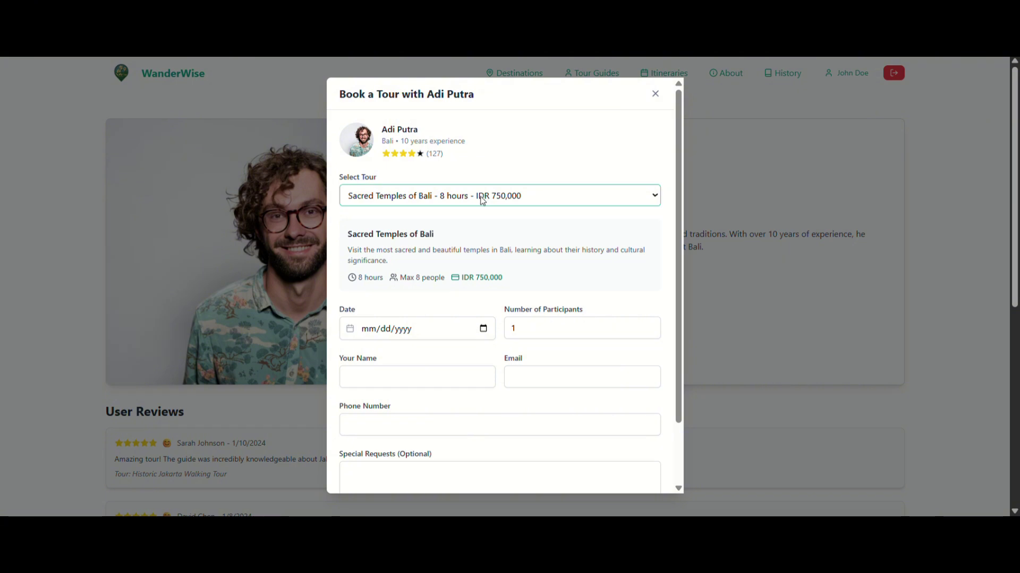
click(466, 236)
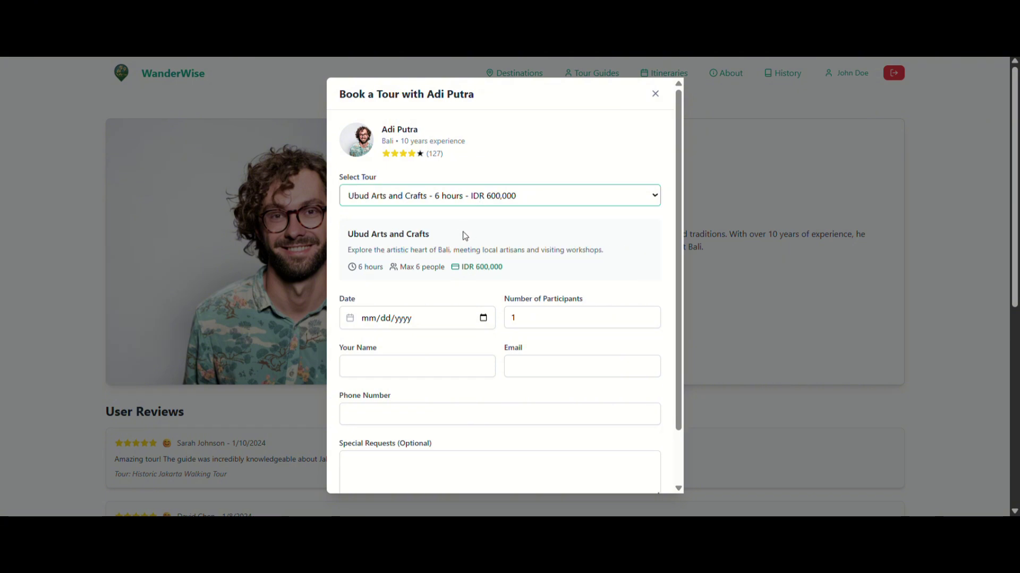
click(484, 319)
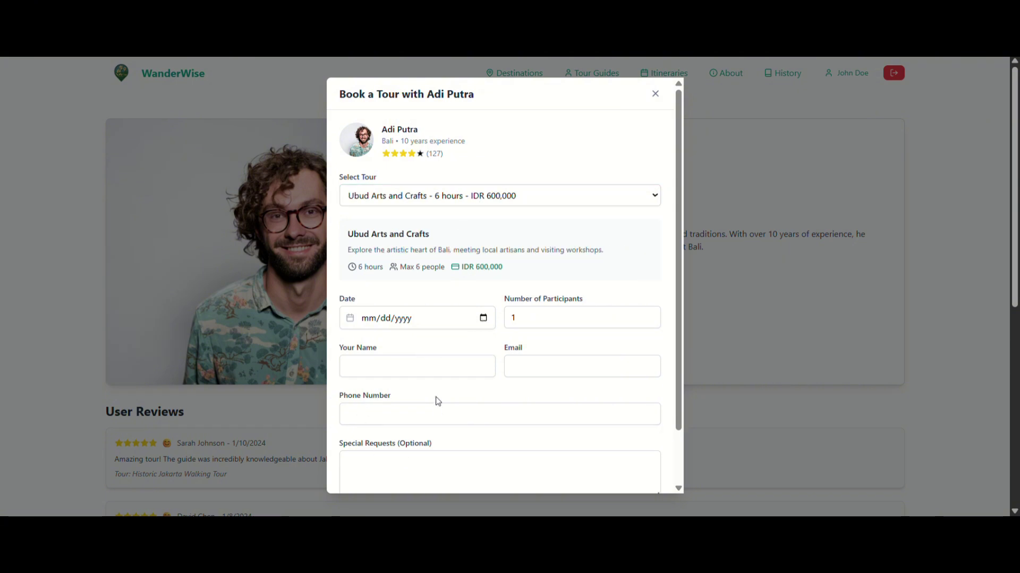
click(400, 425)
click(650, 315)
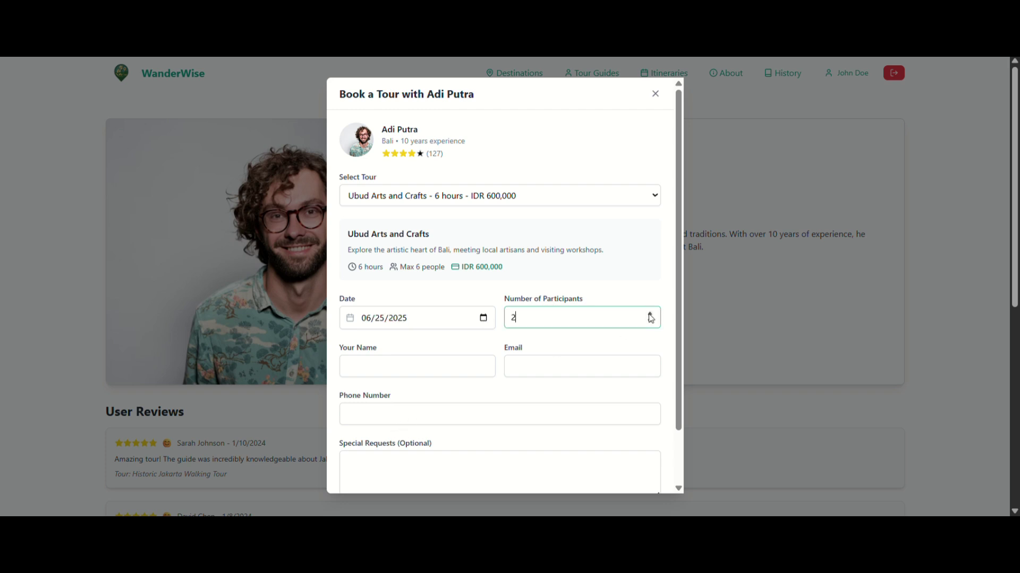
Fill in name, phone, e-mail and a Bali food recommendation request, then confirm the booking.
click(425, 372)
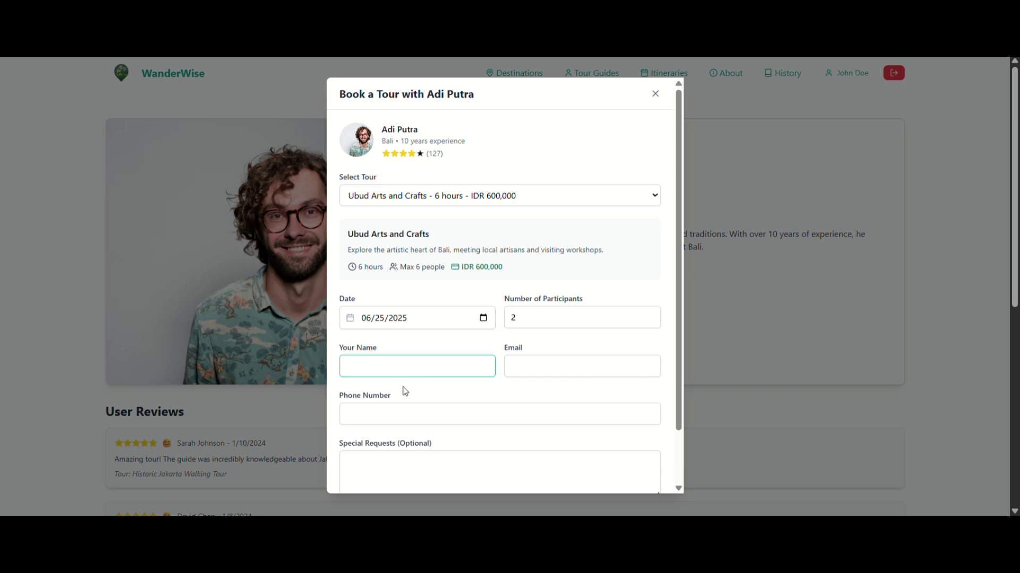
click(513, 388)
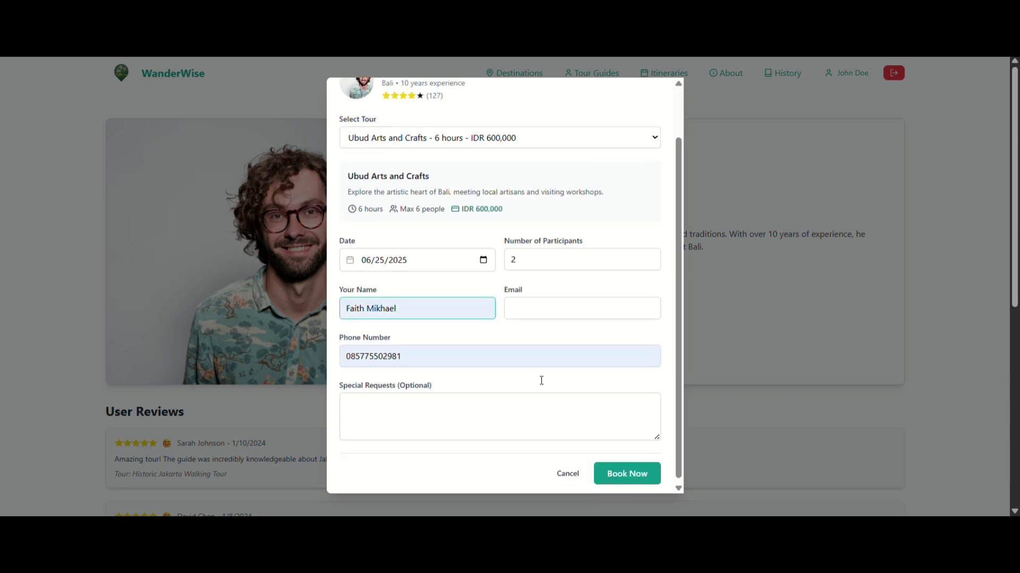
click(546, 309)
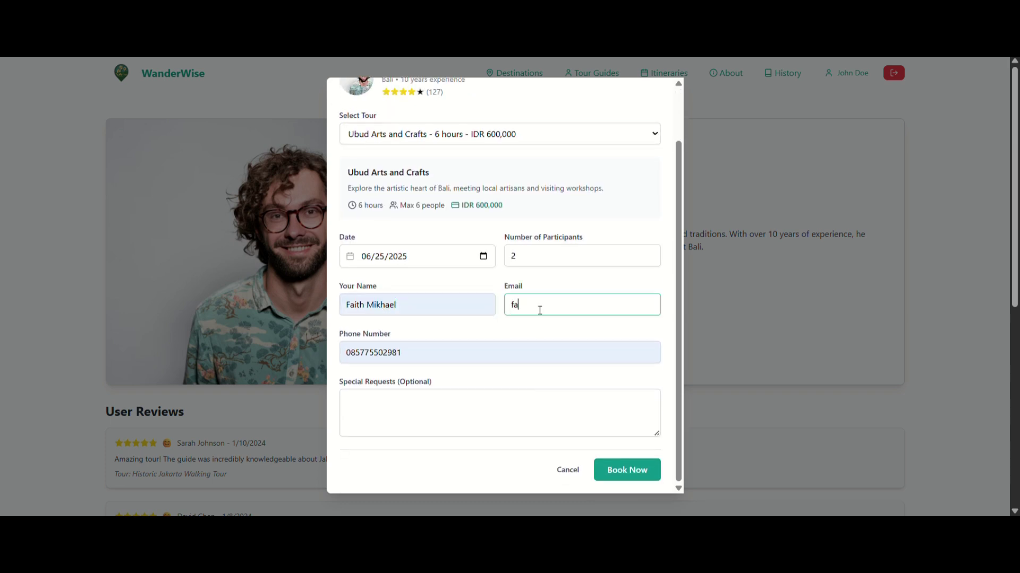
click(367, 400)
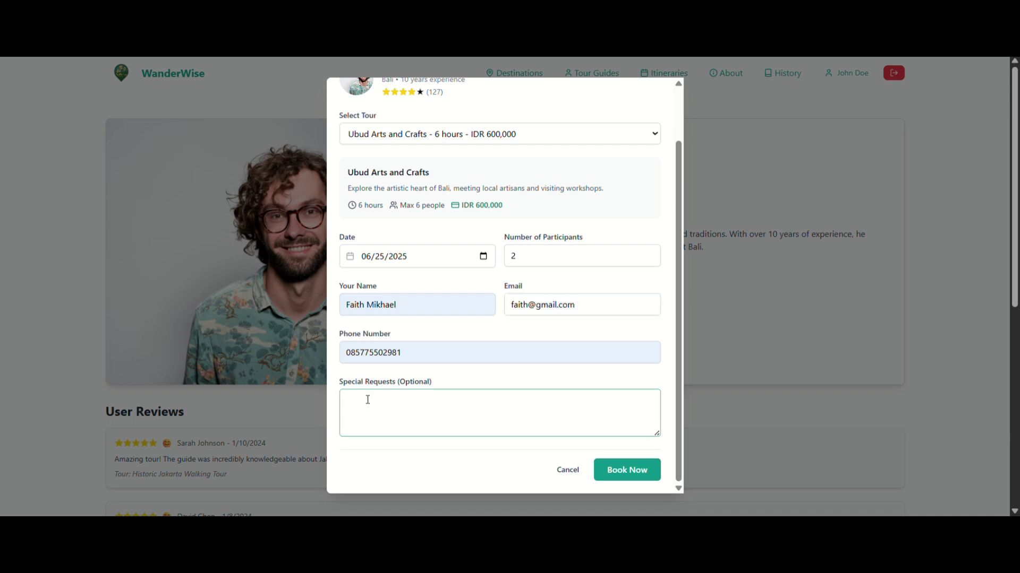
text(give me some )
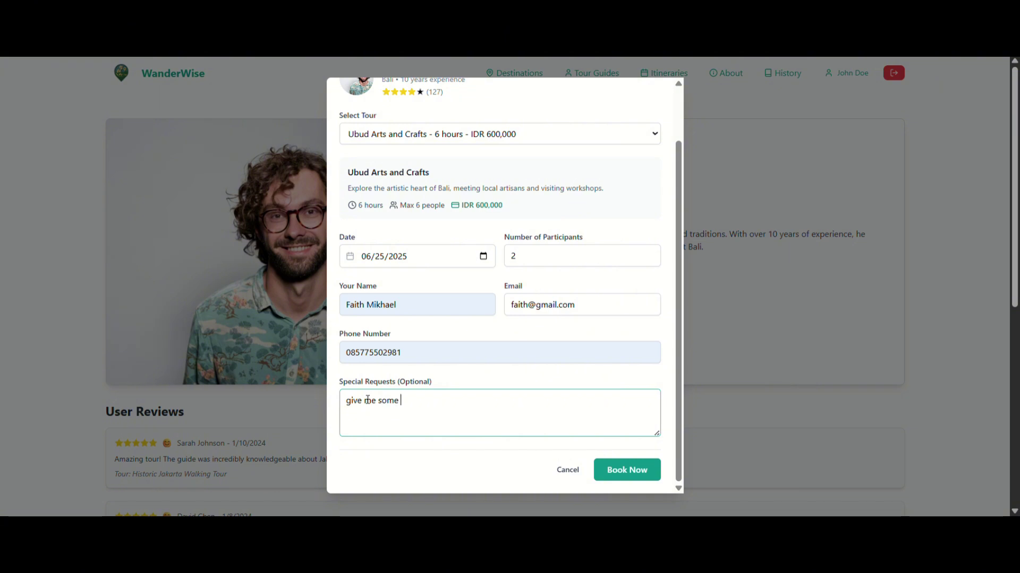
text(recomendation food i)
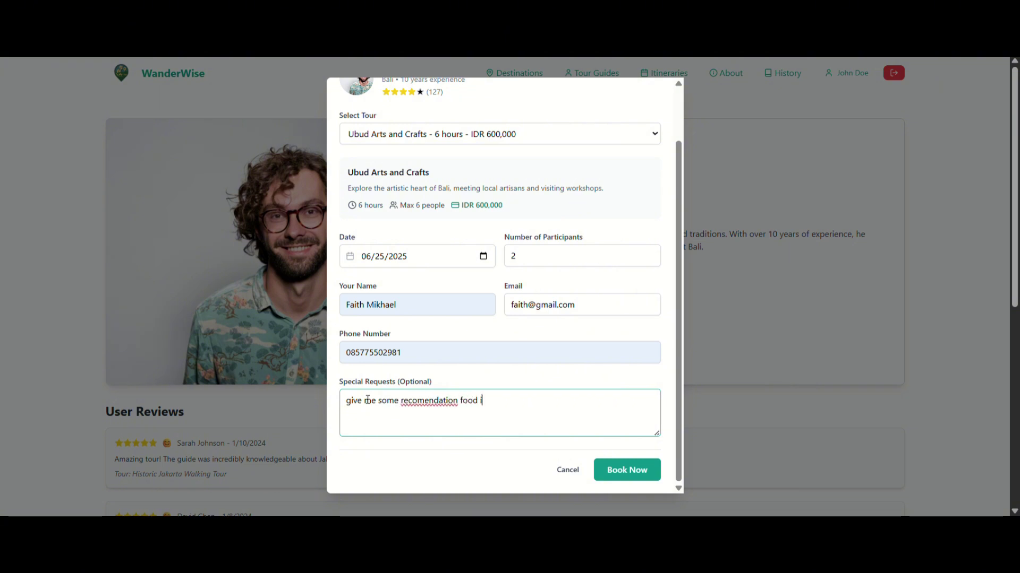
text(n bali)
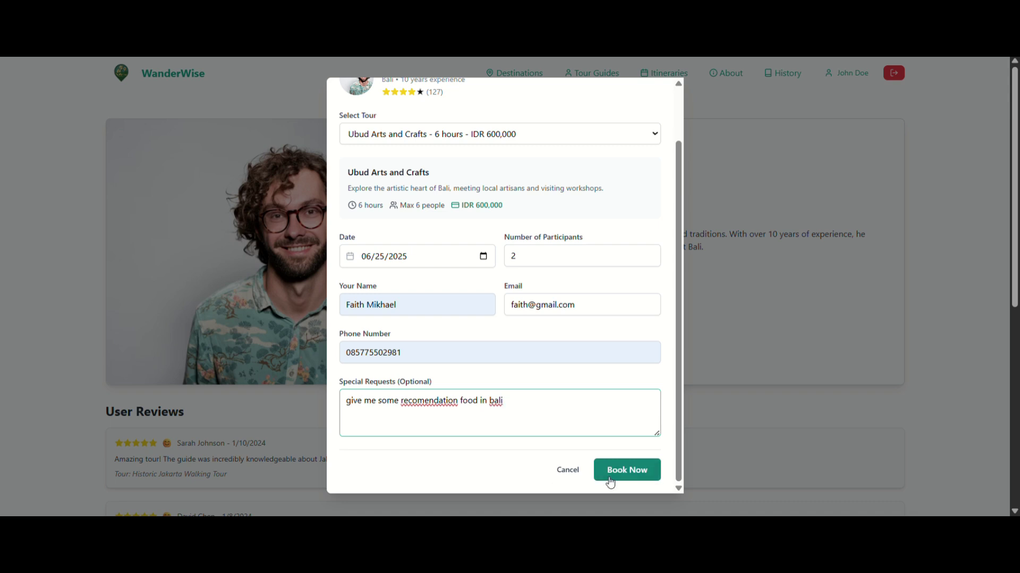
click(610, 479)
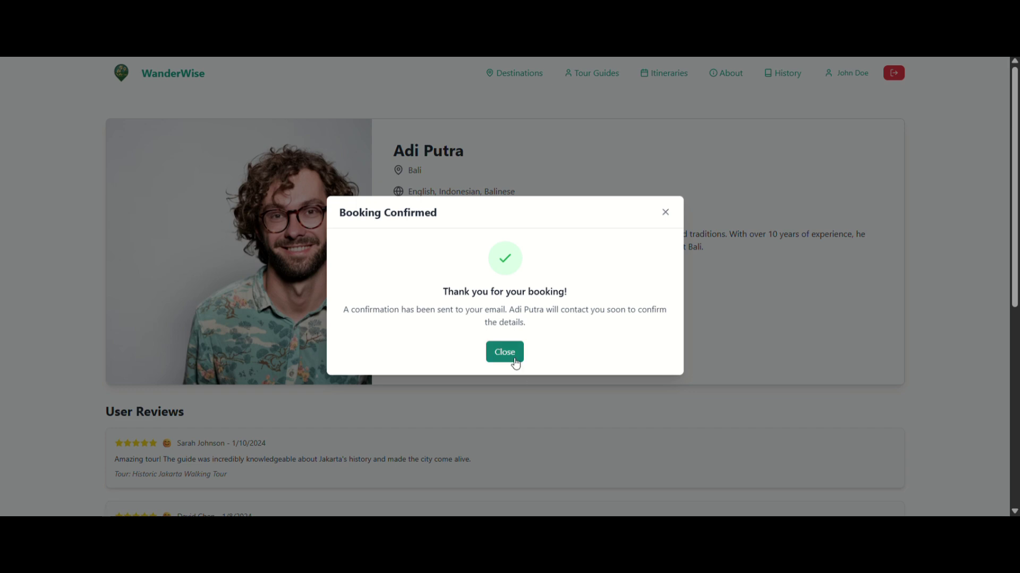
click(513, 357)
scroll(552, 361, down, 2)
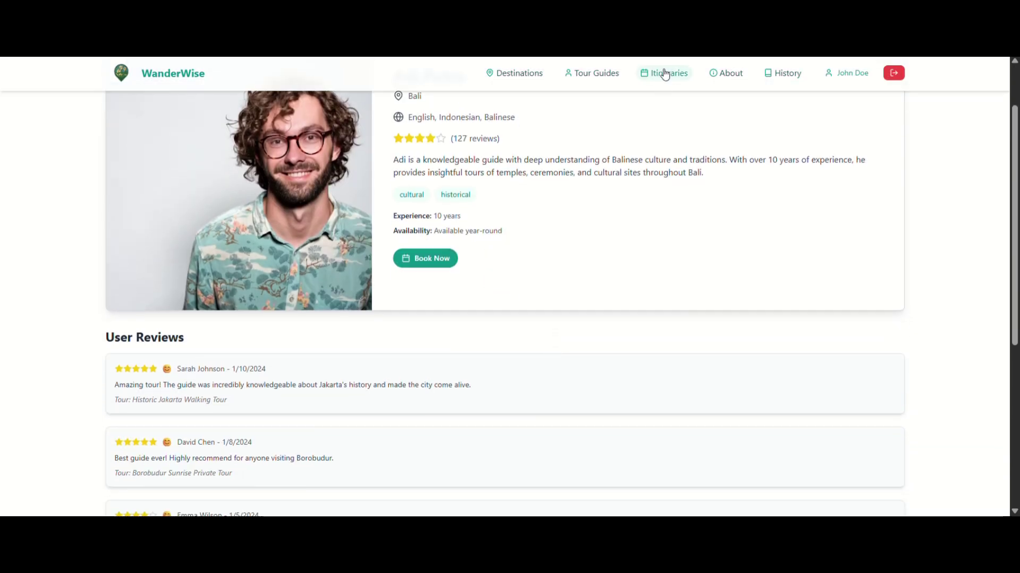
Go to the Curated Itineraries page listing Bali Island Escape and Java Cultural Explorer.
click(664, 74)
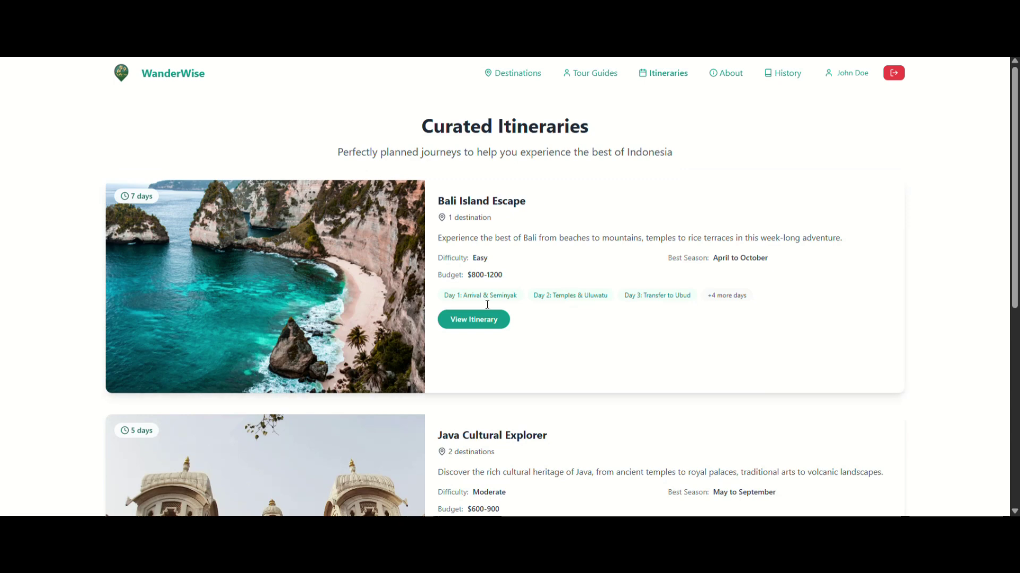
scroll(486, 303, down, 3)
scroll(487, 304, up, 3)
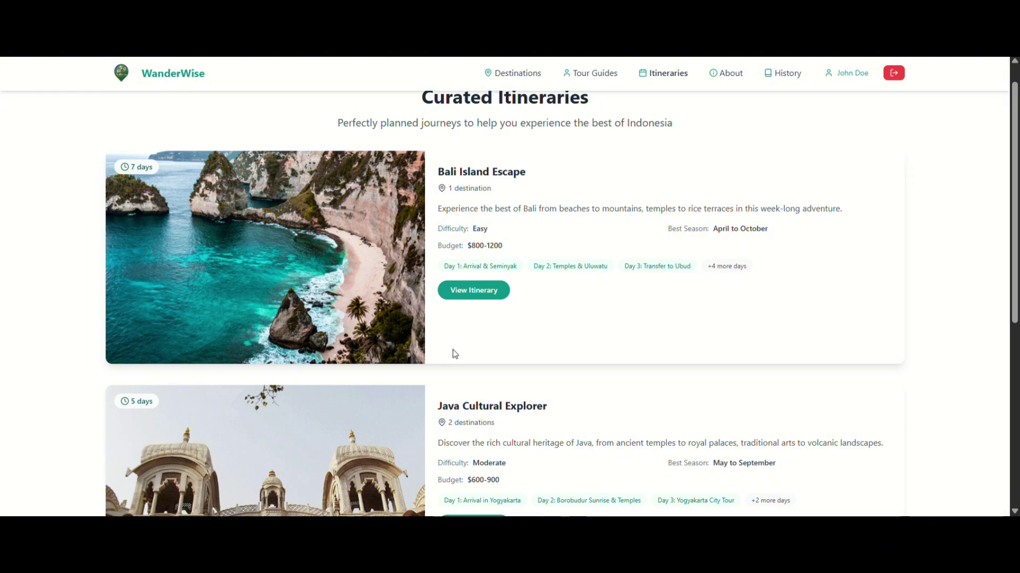
Open the full Bali Island Escape itinerary and scroll to its Daily Itinerary.
click(466, 294)
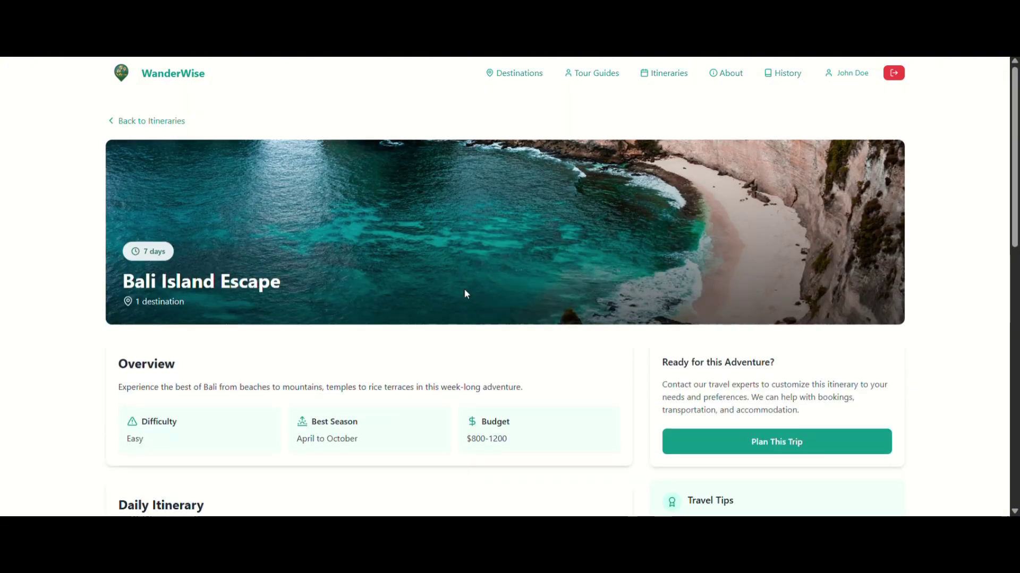
scroll(448, 341, down, 3)
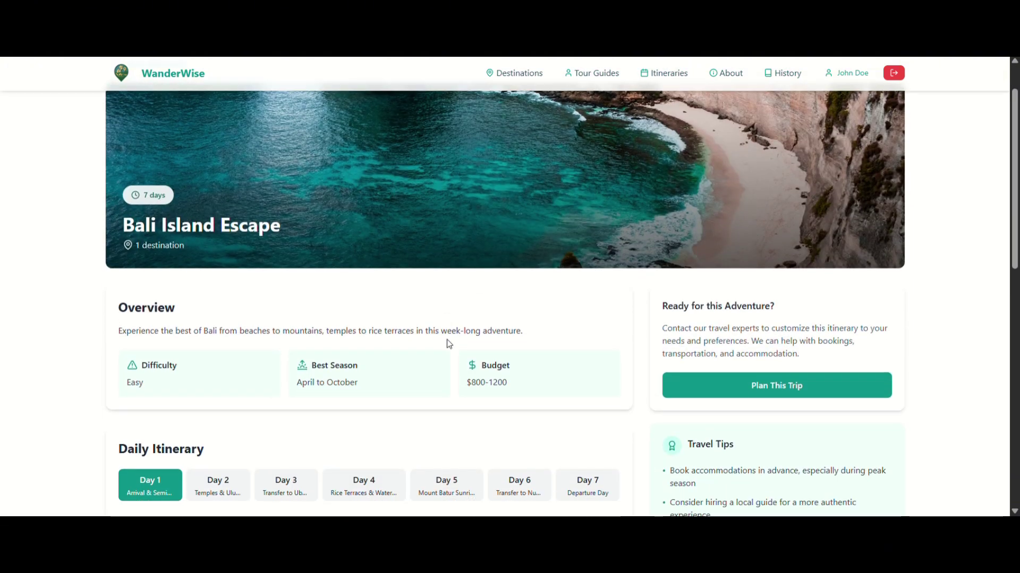
scroll(449, 344, down, 3)
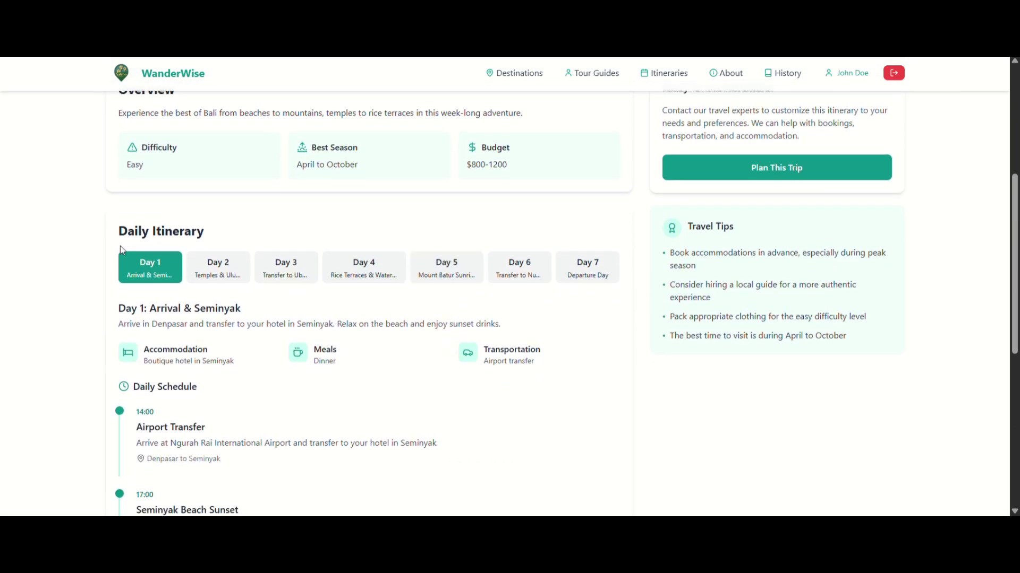
scroll(333, 354, down, 3)
scroll(327, 355, down, 2)
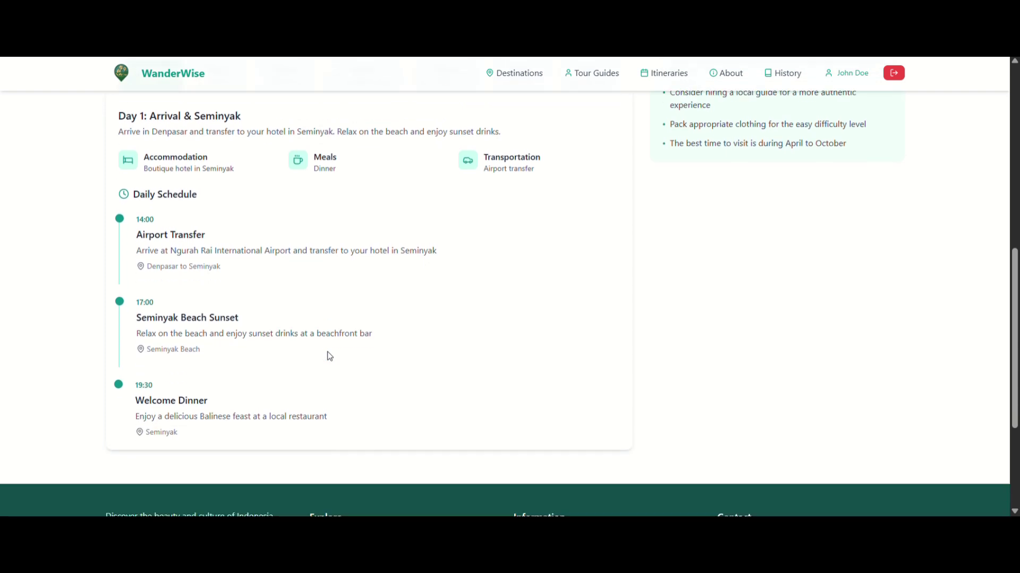
scroll(332, 300, up, 2)
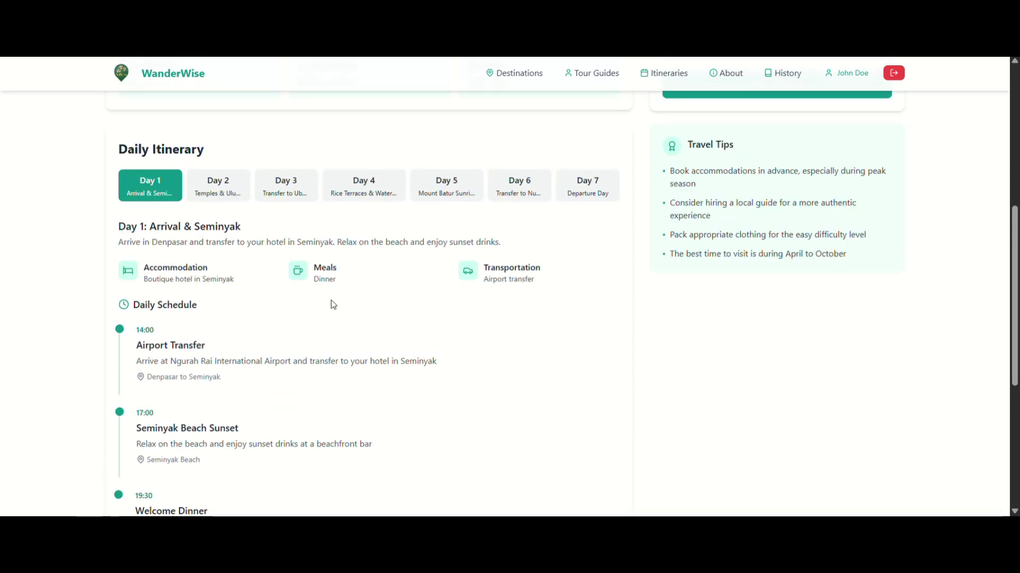
Step through the Day 2 to Day 7 schedules, ending on Day 7.
click(240, 200)
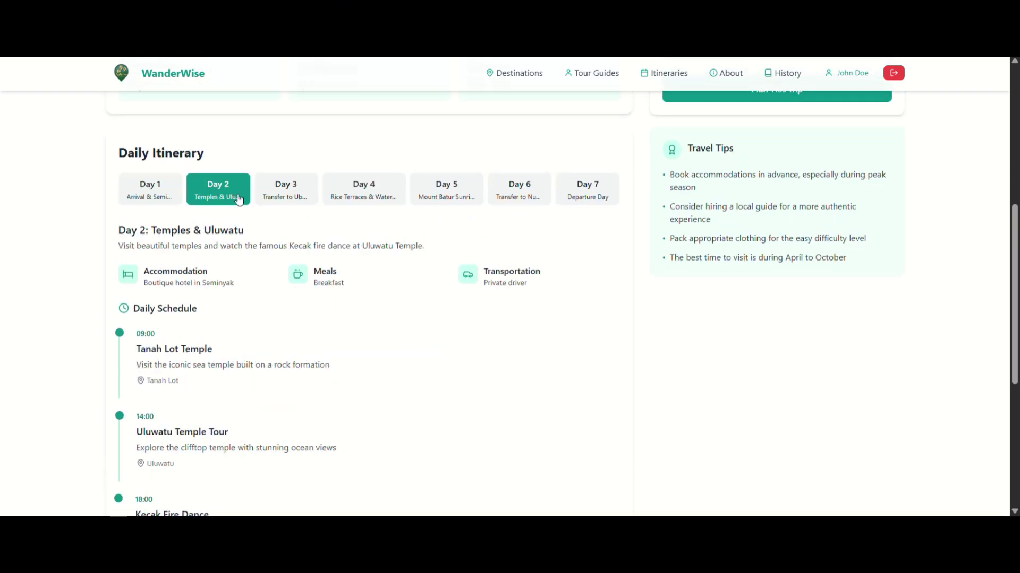
click(286, 201)
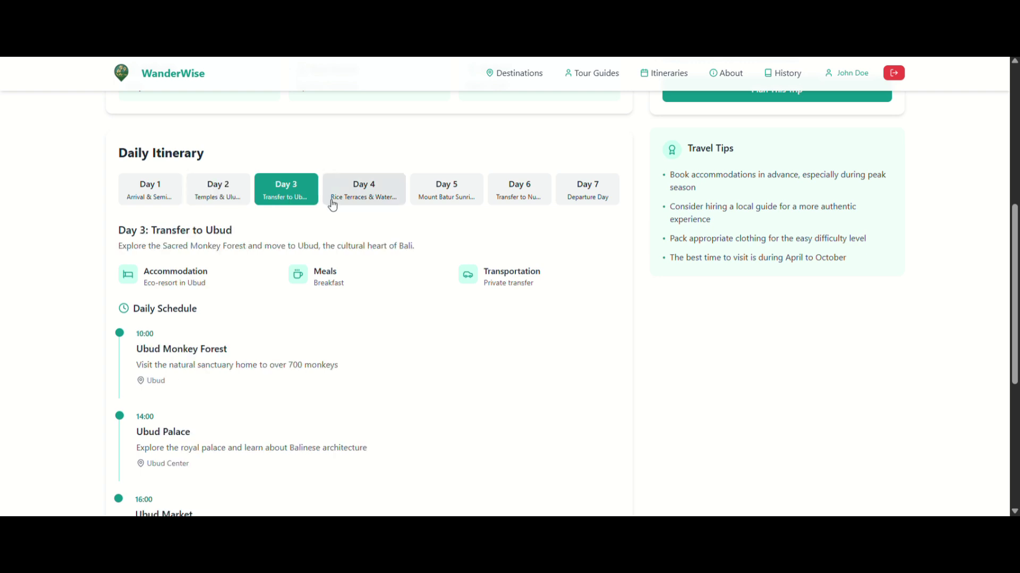
click(365, 205)
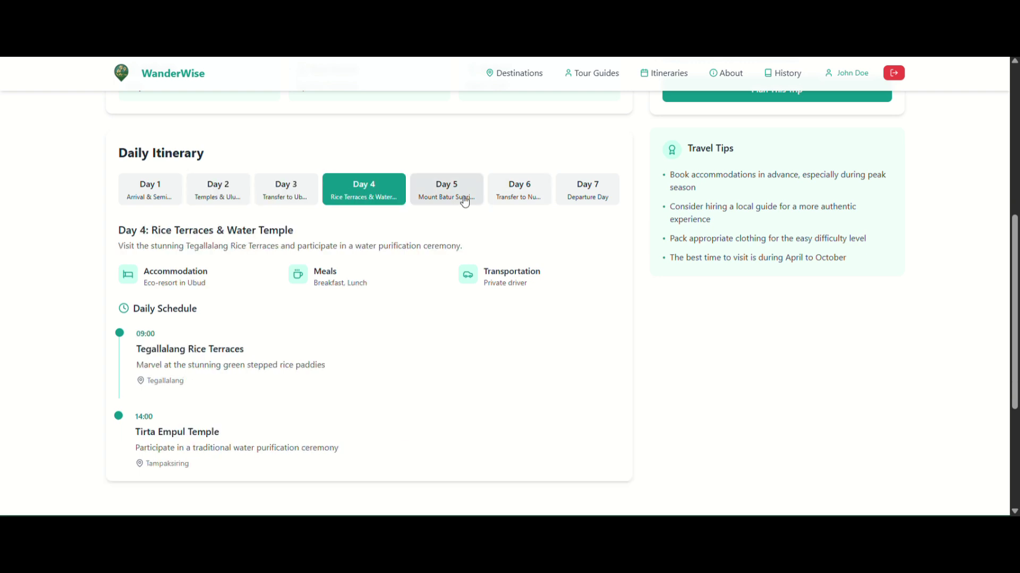
click(465, 199)
scroll(415, 298, down, 1)
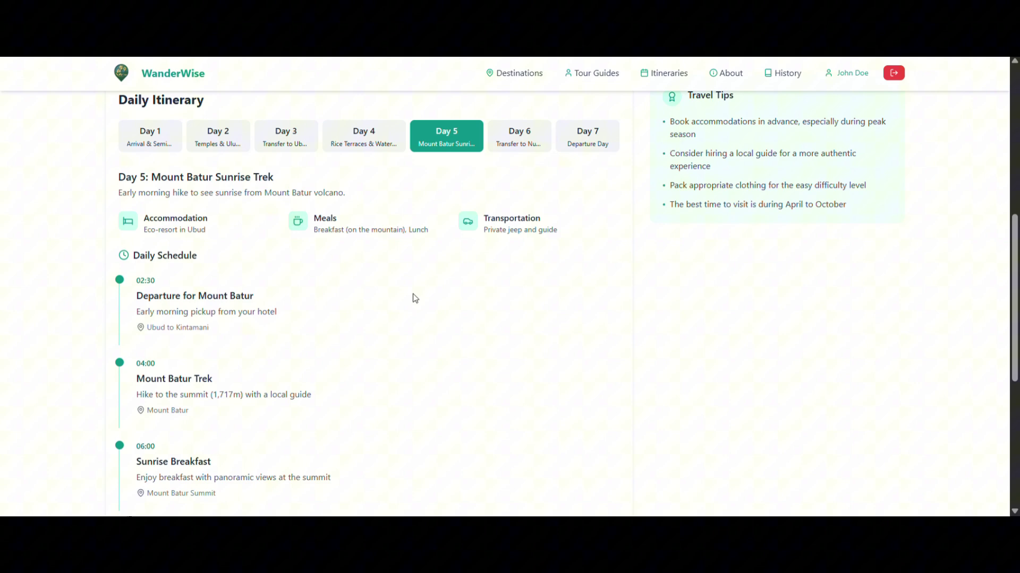
click(520, 139)
click(587, 136)
scroll(610, 239, up, 1)
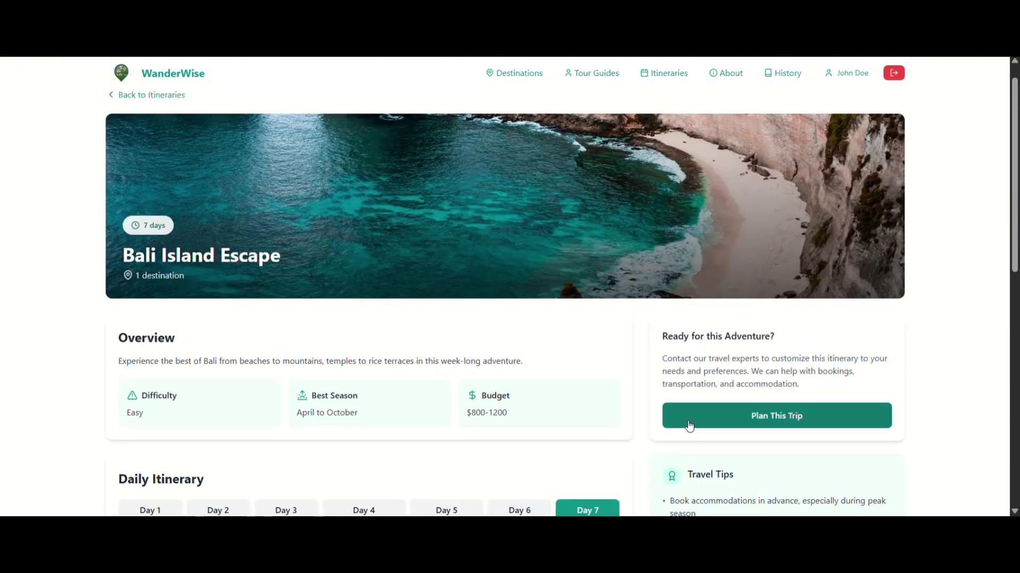
click(689, 425)
Fill in traveller name, phone, e-mail, a 06/25/2025 start date, and select the Bali guide.
click(457, 232)
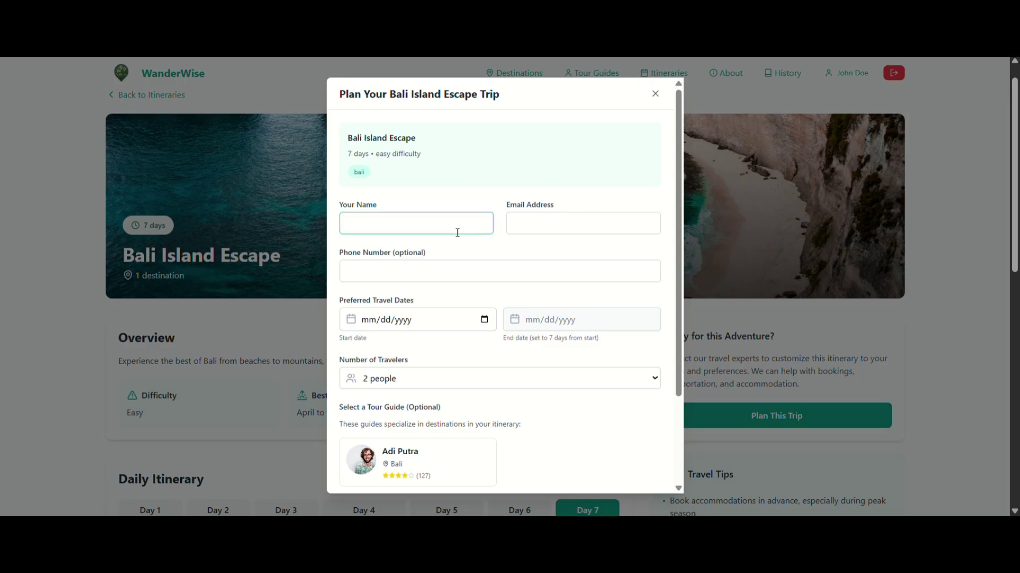
click(439, 256)
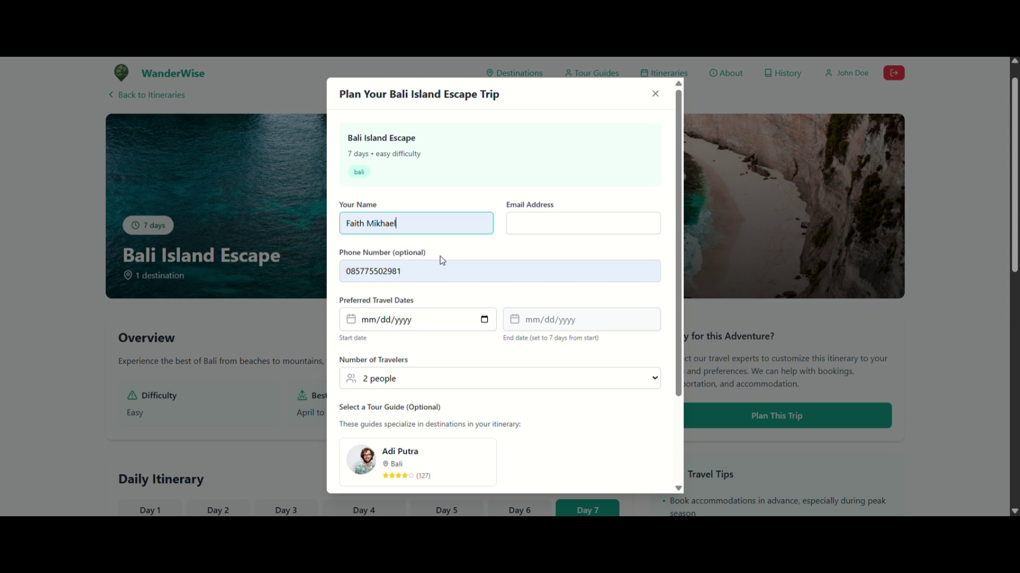
click(530, 231)
click(578, 251)
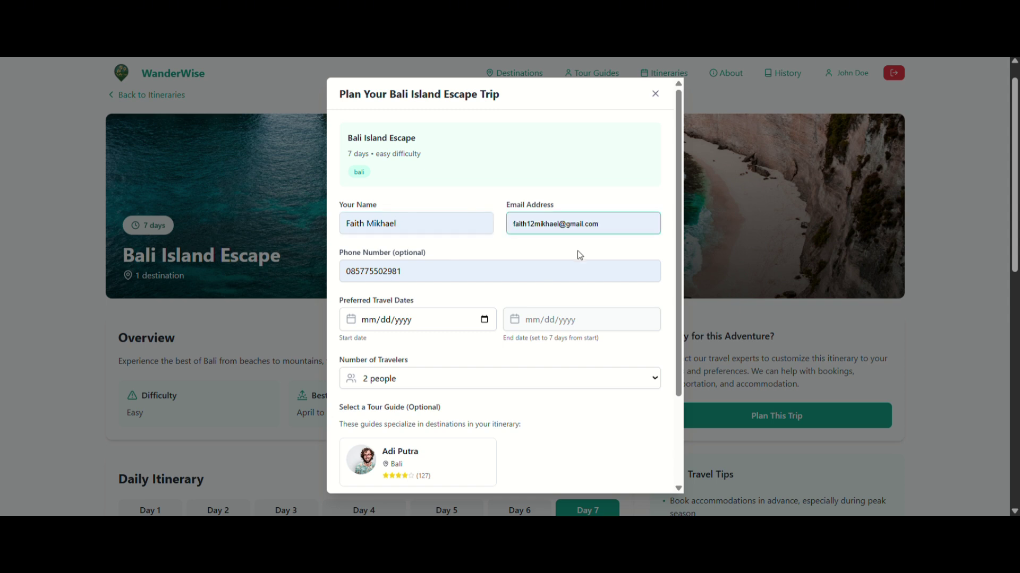
click(483, 323)
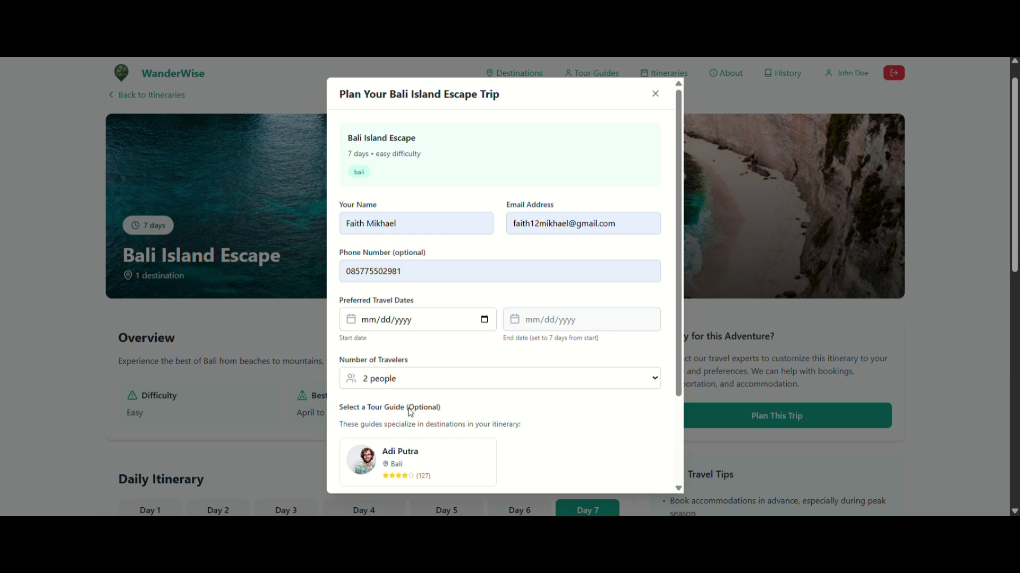
click(406, 428)
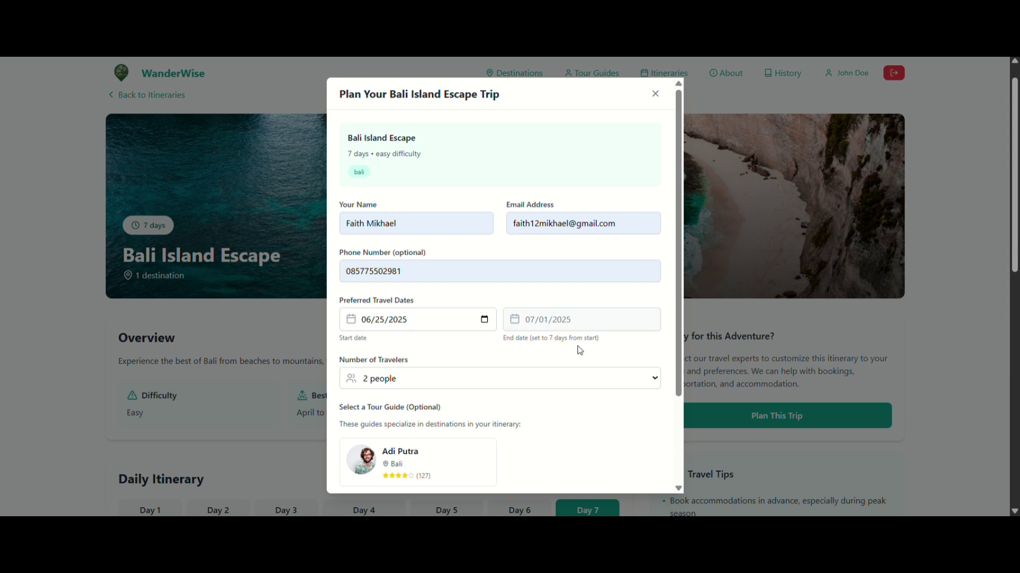
scroll(487, 386, down, 2)
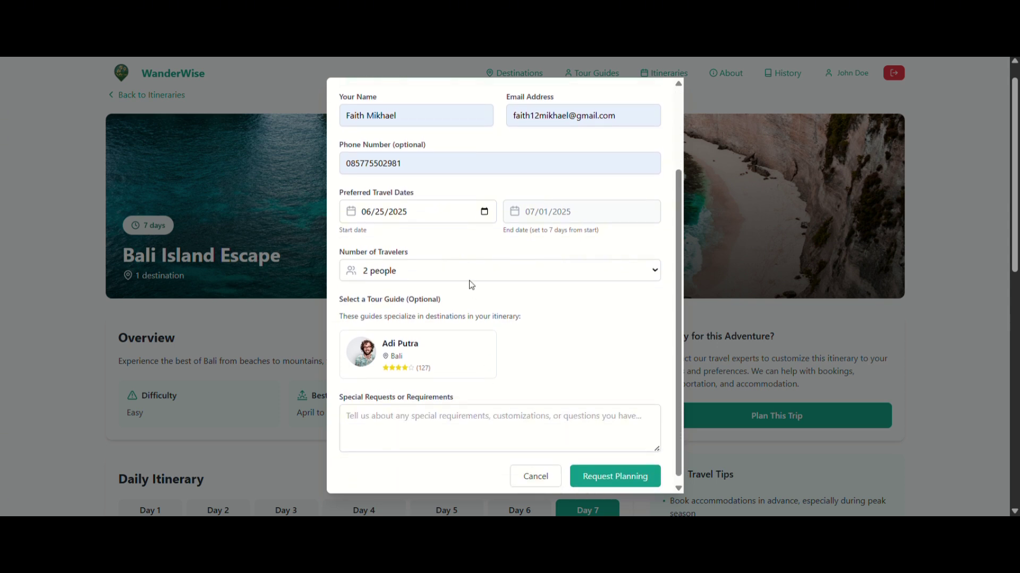
click(418, 277)
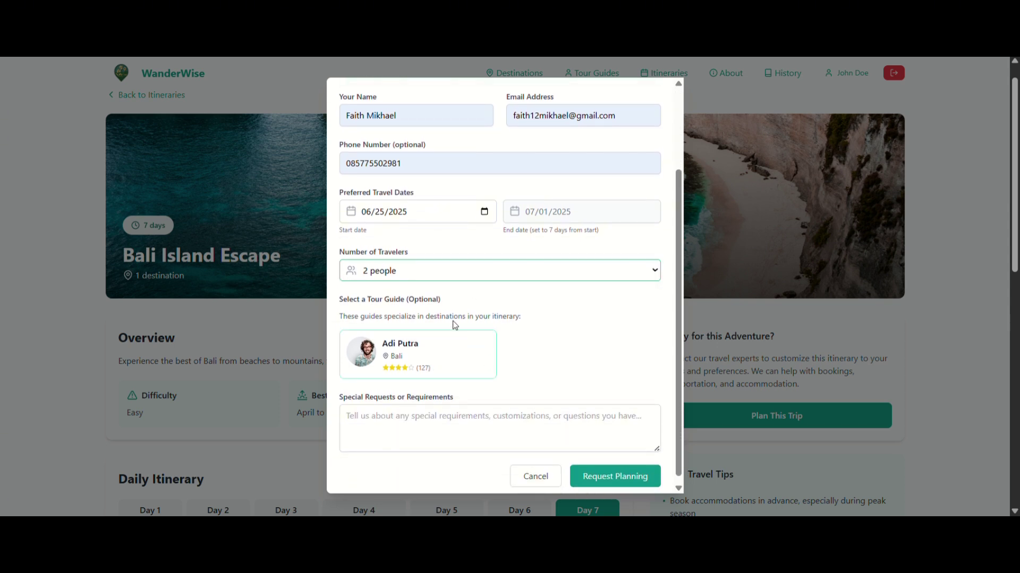
scroll(403, 340, down, 1)
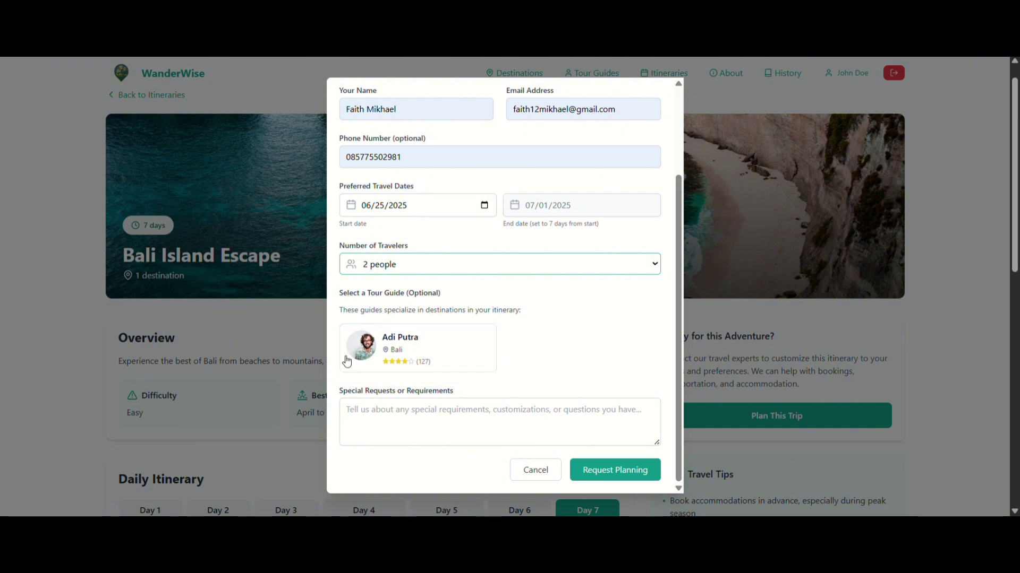
click(425, 343)
Add a special request for good photo spots and submit the planning request.
click(398, 417)
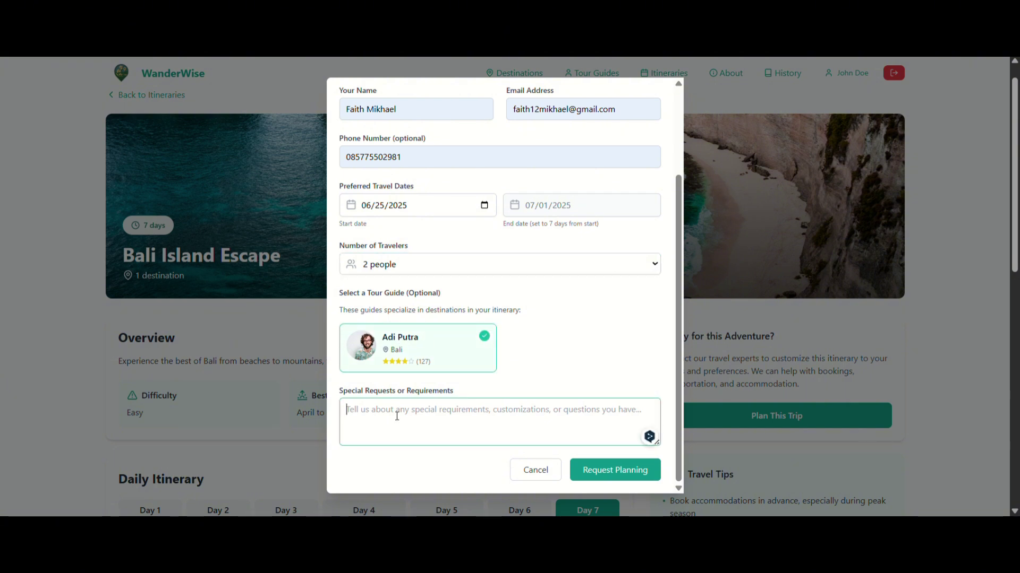
text(give me so)
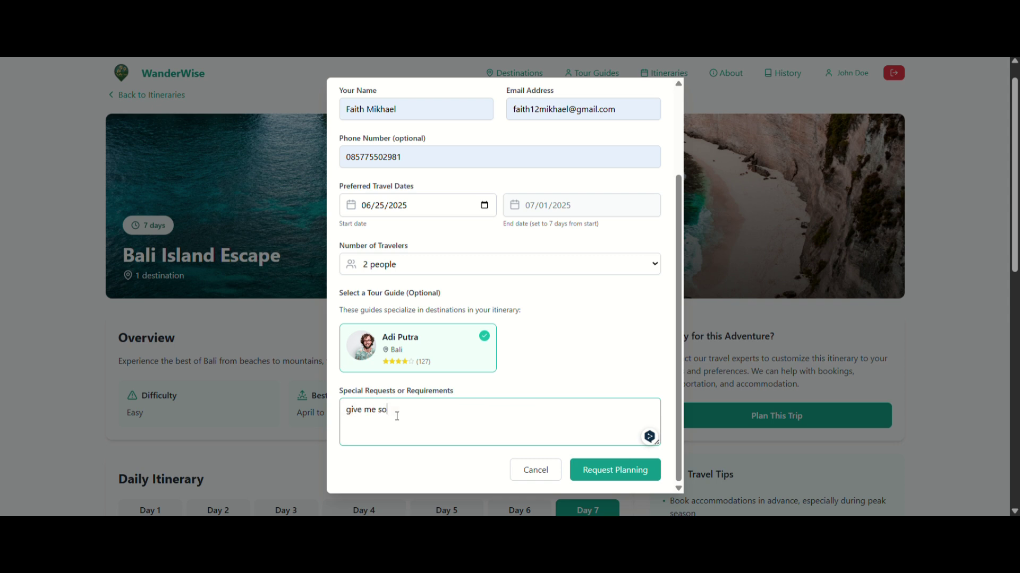
text(me a good p)
key(BackSpace)
key(BackSpace)
key(BackSpace)
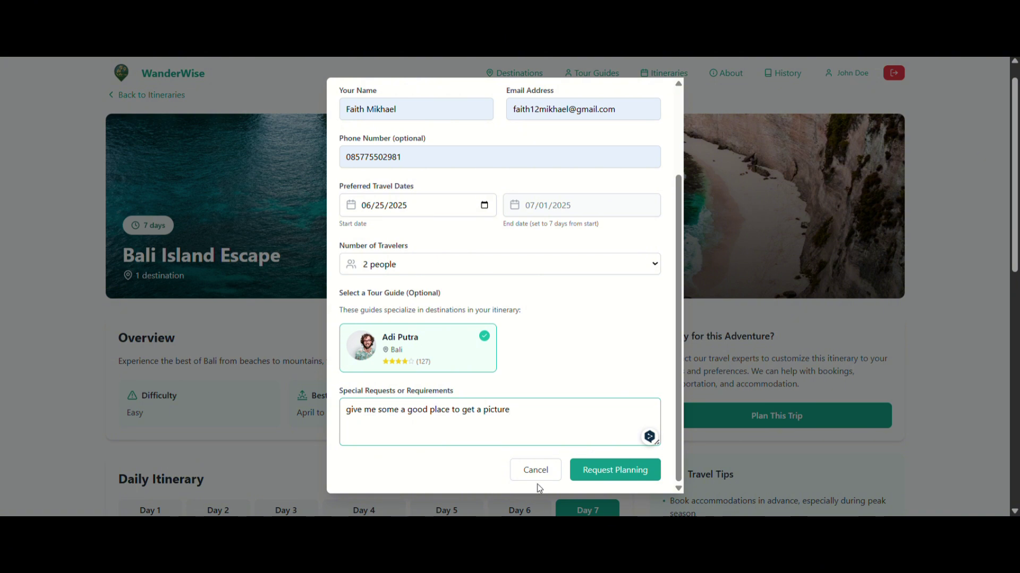
click(589, 476)
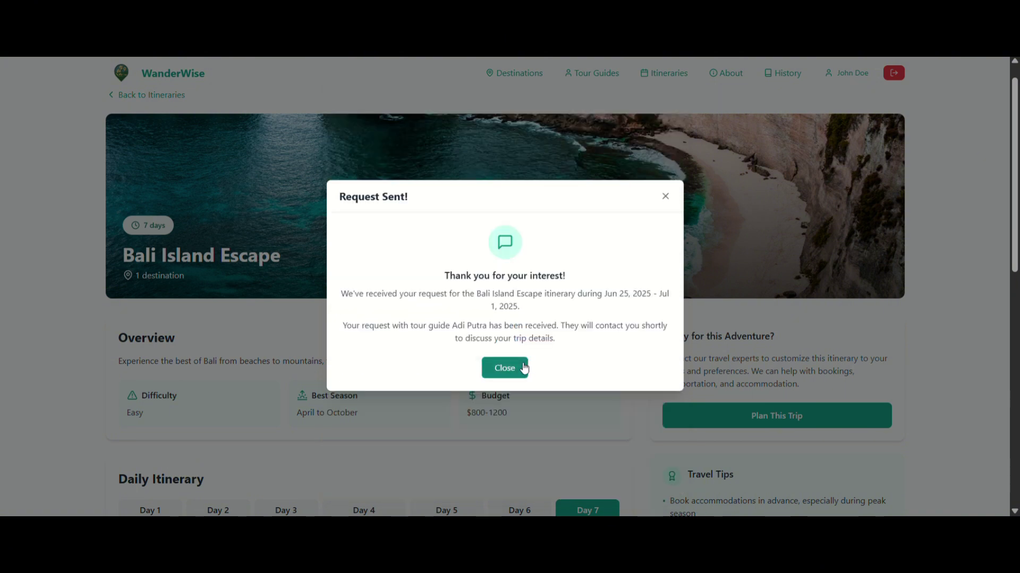
click(520, 368)
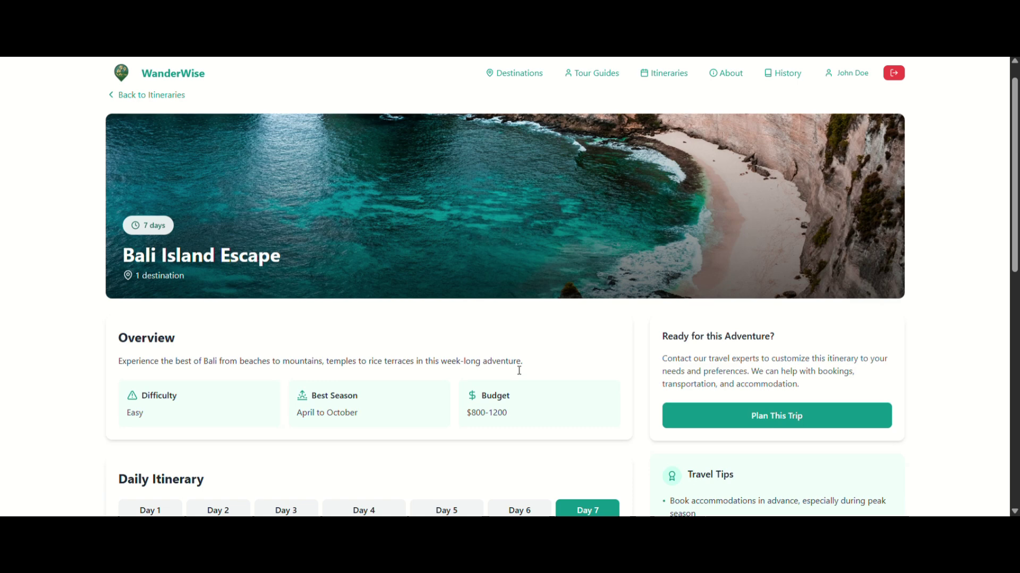
click(713, 80)
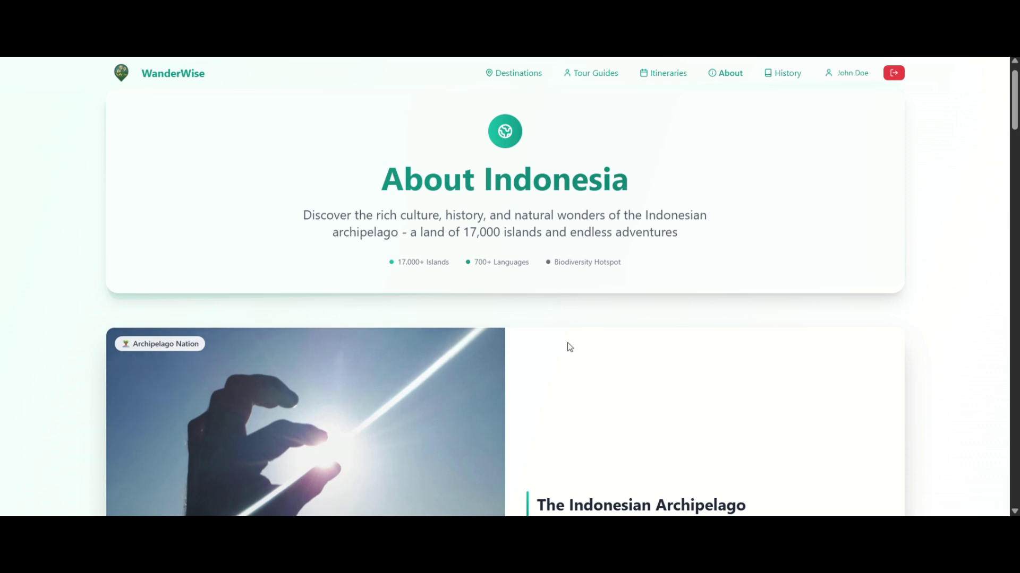
scroll(567, 344, down, 4)
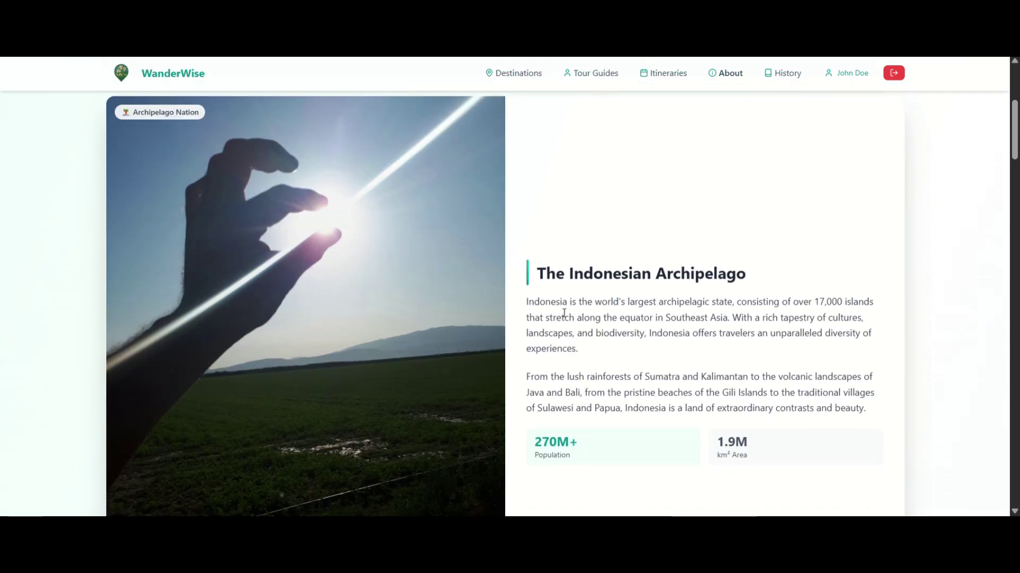
scroll(584, 298, down, 3)
scroll(583, 298, down, 6)
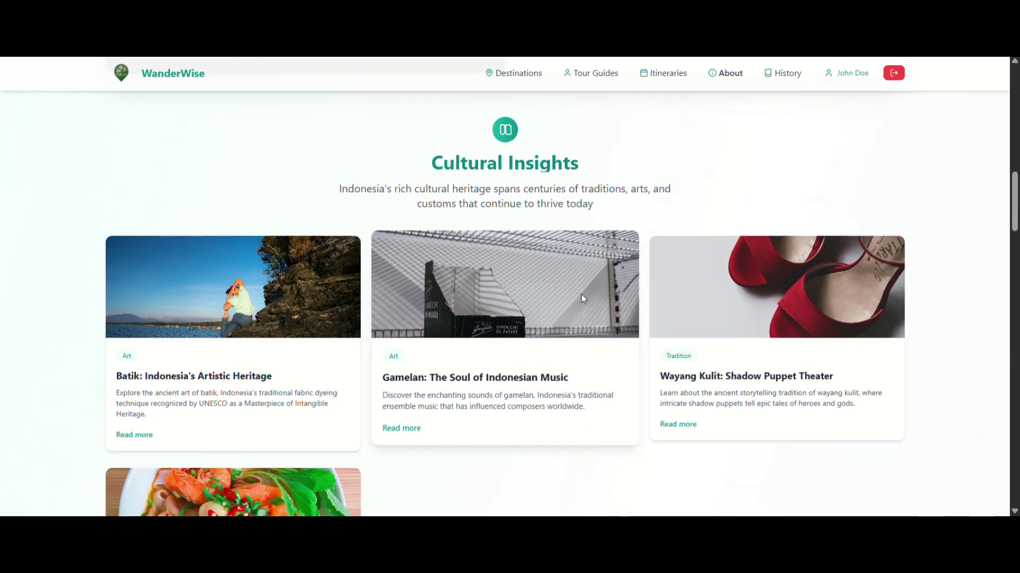
scroll(582, 298, down, 2)
scroll(584, 298, down, 3)
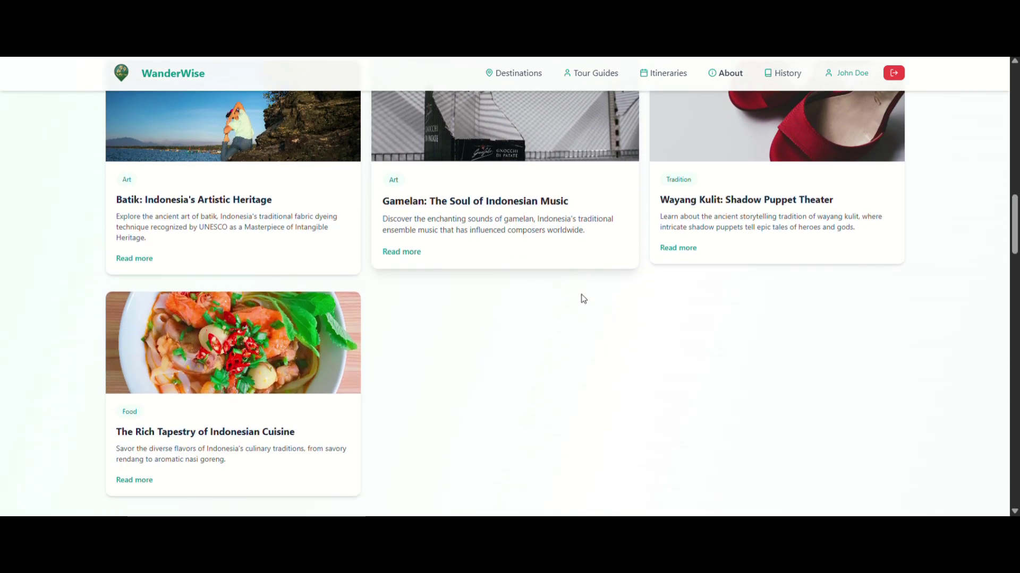
scroll(583, 298, down, 4)
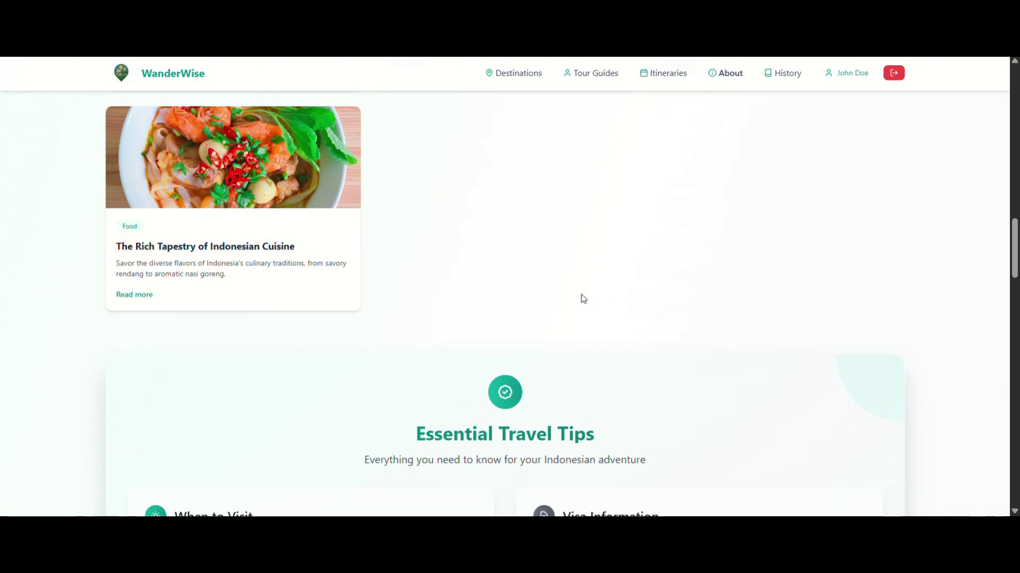
scroll(583, 298, down, 3)
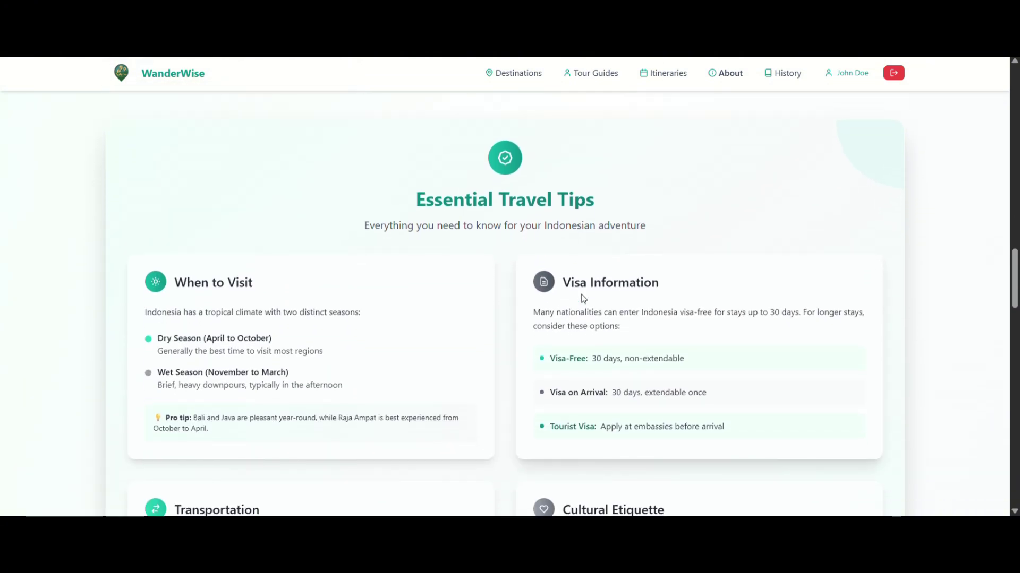
scroll(583, 298, down, 4)
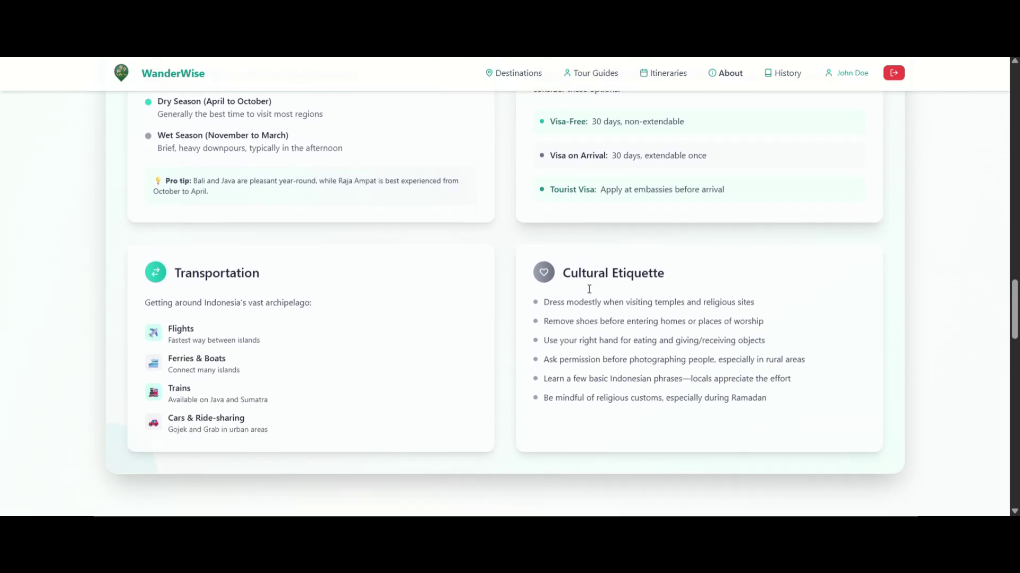
scroll(587, 286, down, 3)
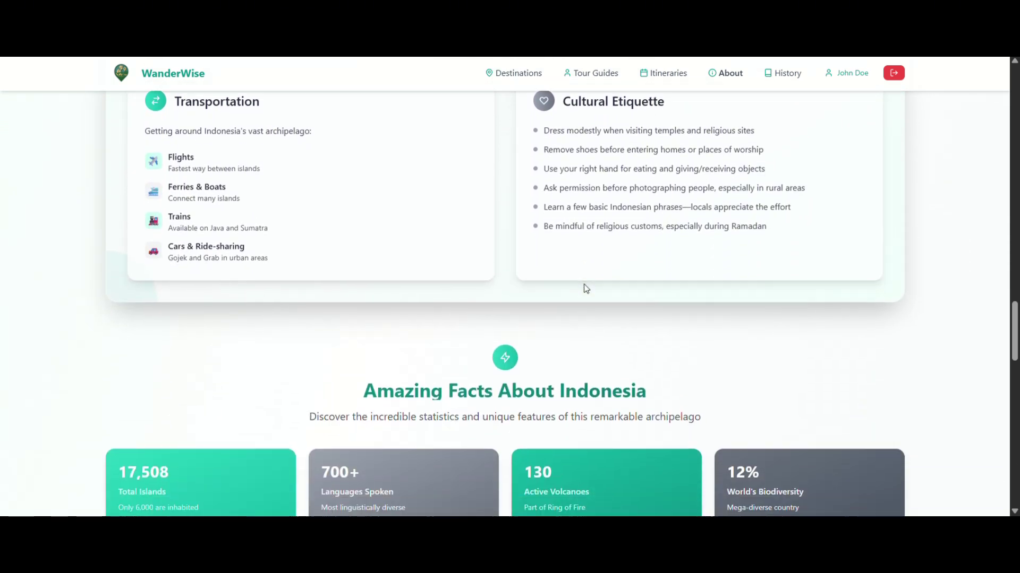
scroll(586, 288, down, 3)
scroll(585, 285, down, 1)
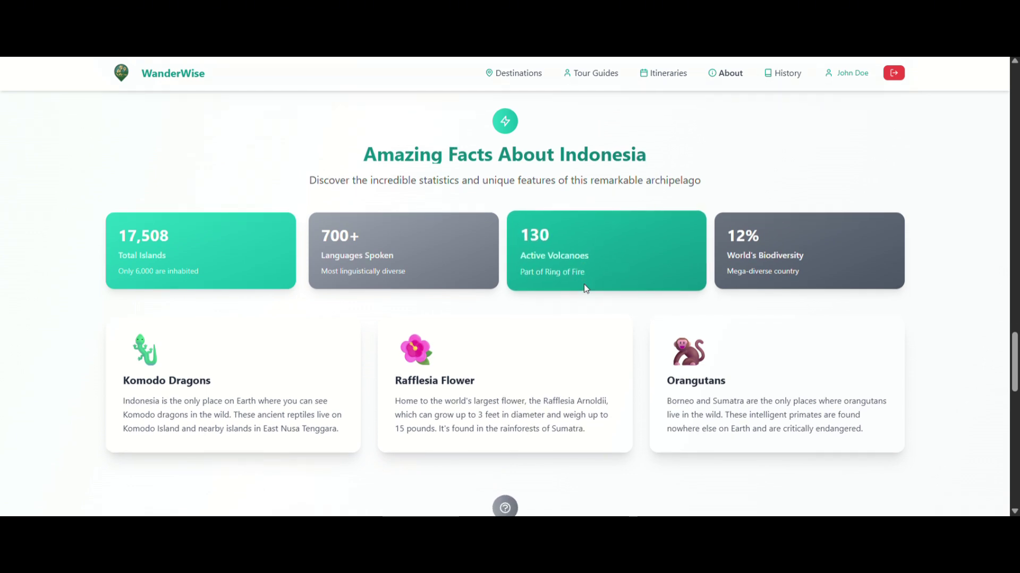
scroll(585, 288, down, 4)
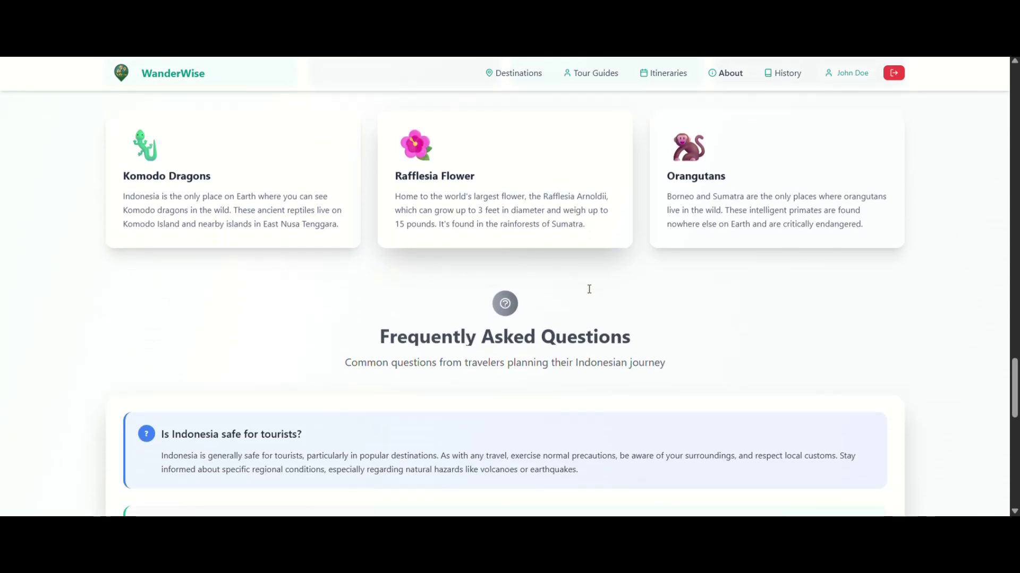
scroll(586, 287, down, 4)
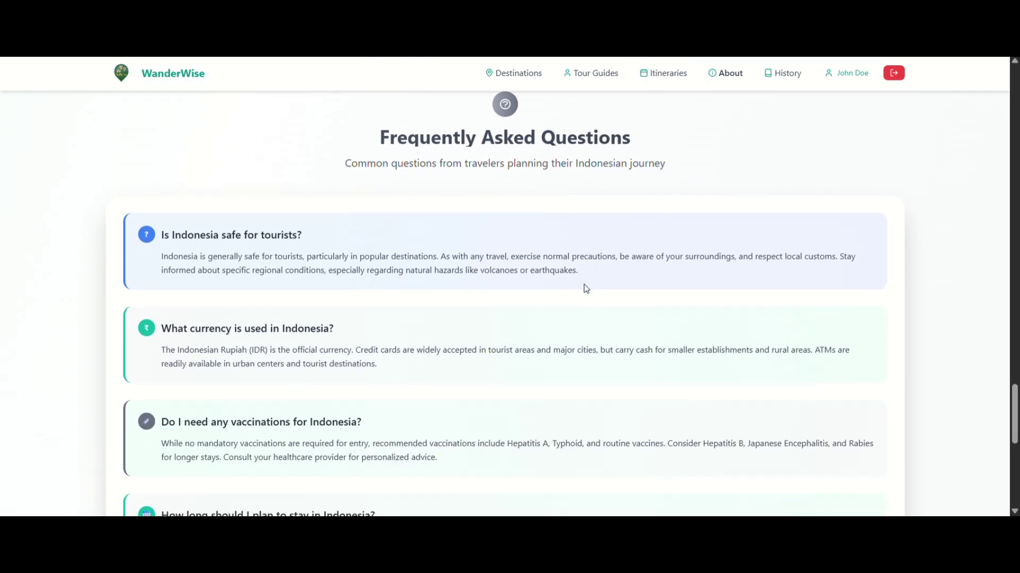
scroll(585, 288, down, 3)
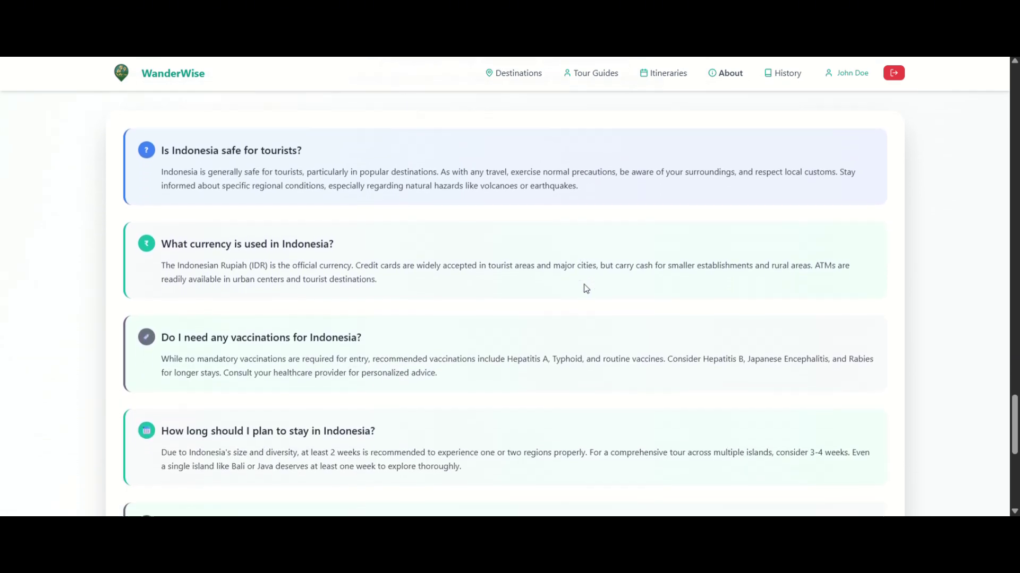
scroll(586, 288, down, 1)
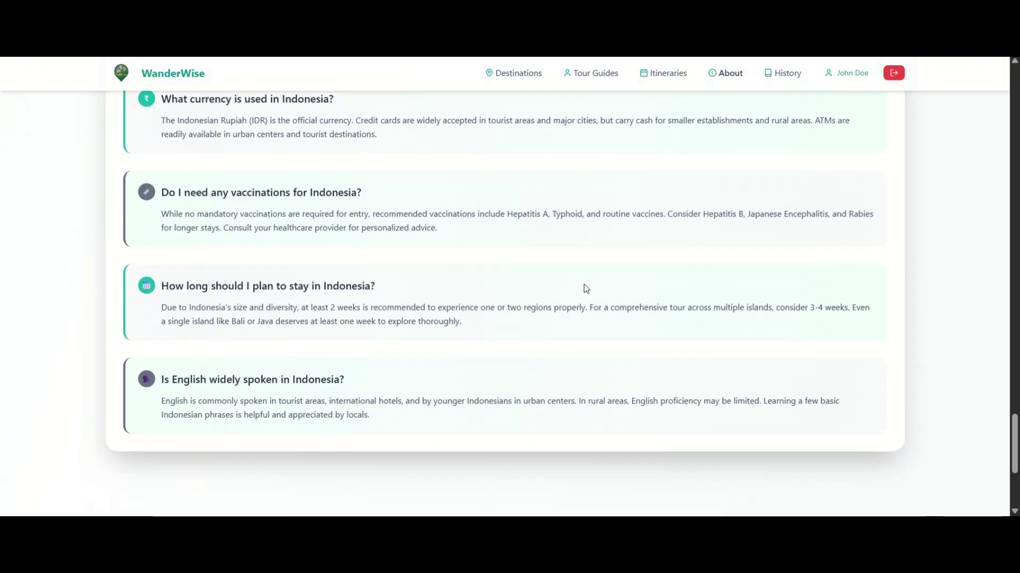
scroll(585, 288, down, 2)
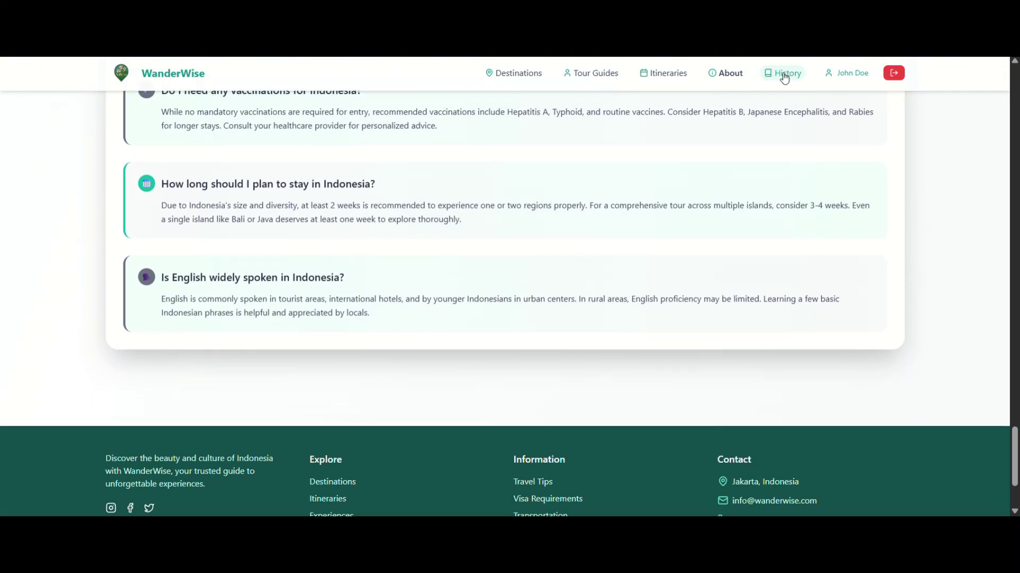
Open Travel History and scroll through the six past trips with their destinations and dates.
click(782, 76)
scroll(625, 282, up, 4)
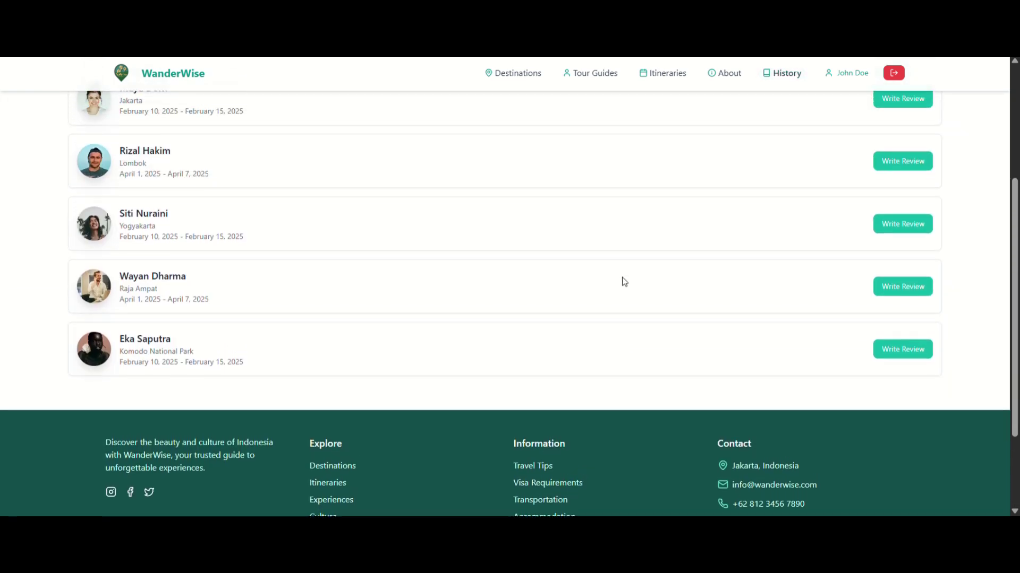
scroll(625, 281, up, 3)
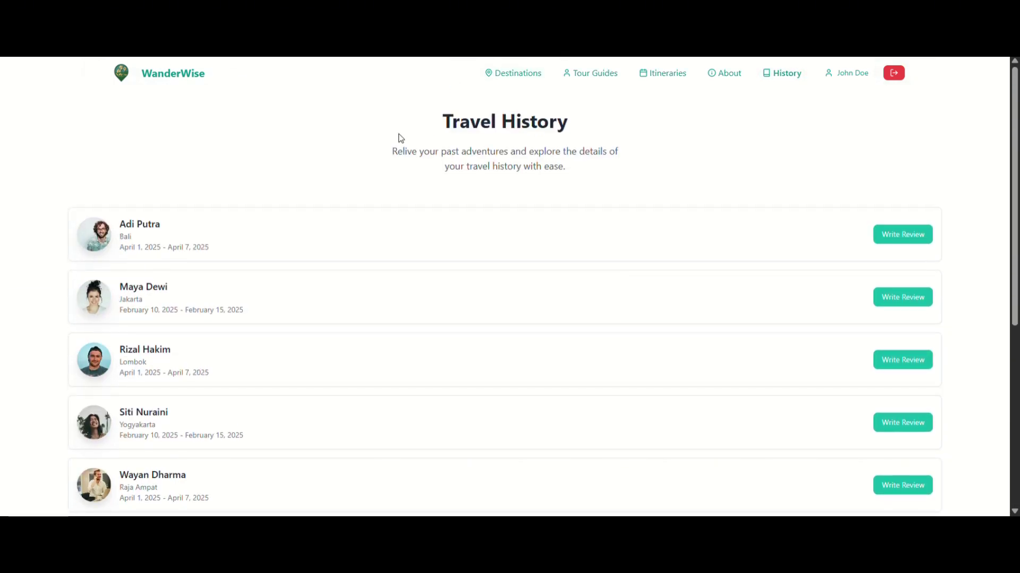
scroll(523, 205, down, 2)
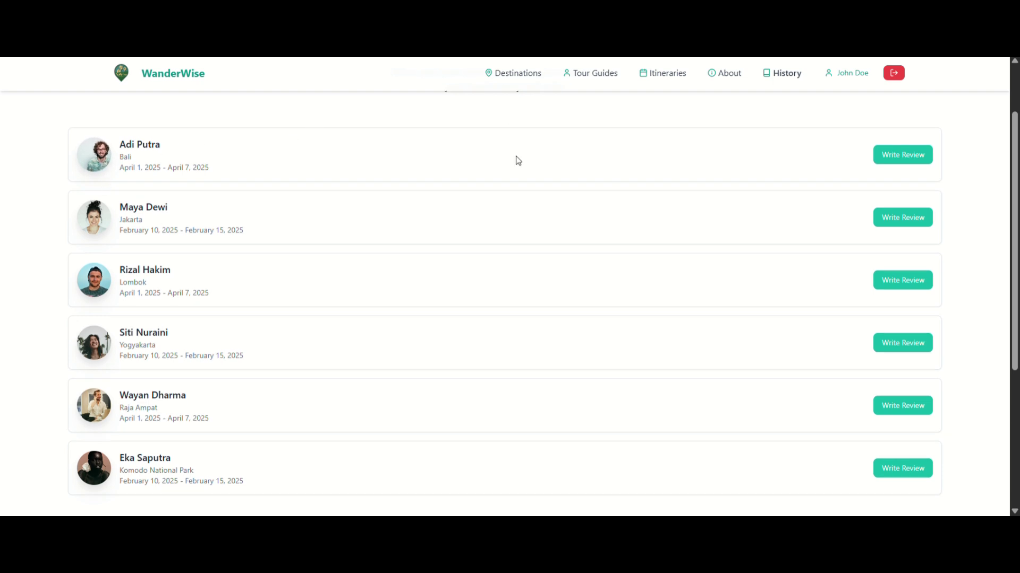
Review the Bali trip with 5 stars, a satisfied emoji and 'this guy had some good comunication and speak'.
click(898, 155)
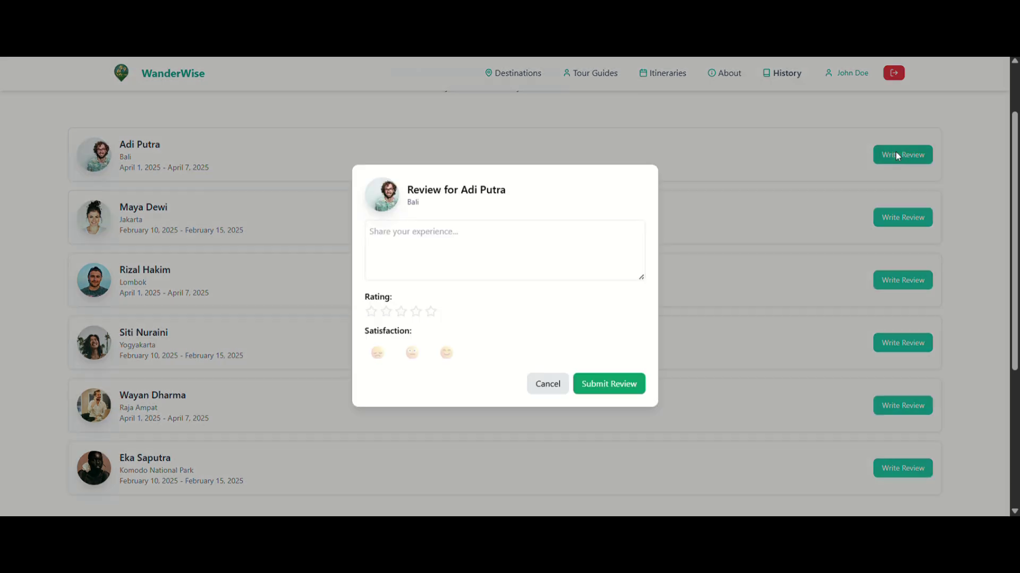
click(509, 263)
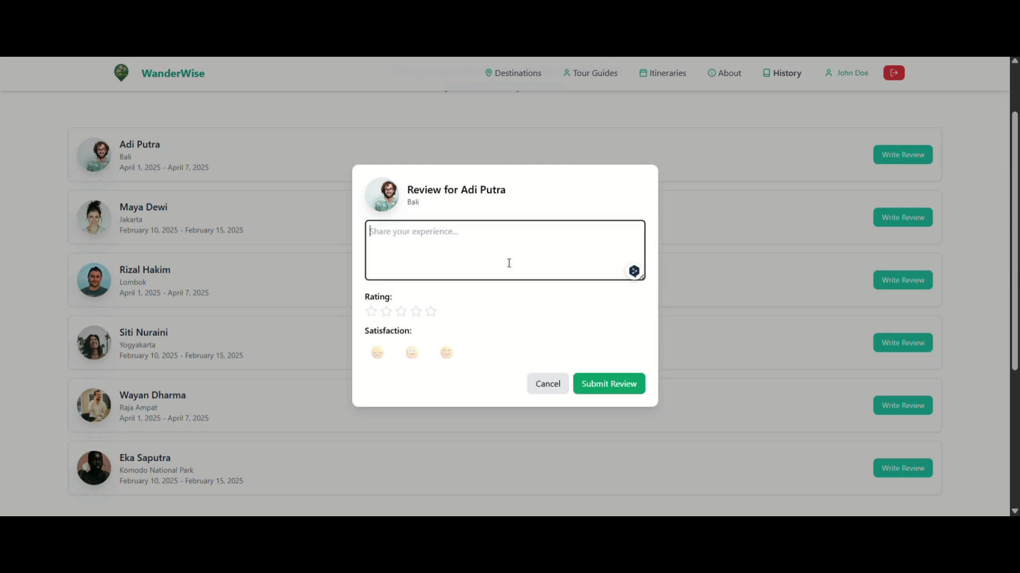
text(this)
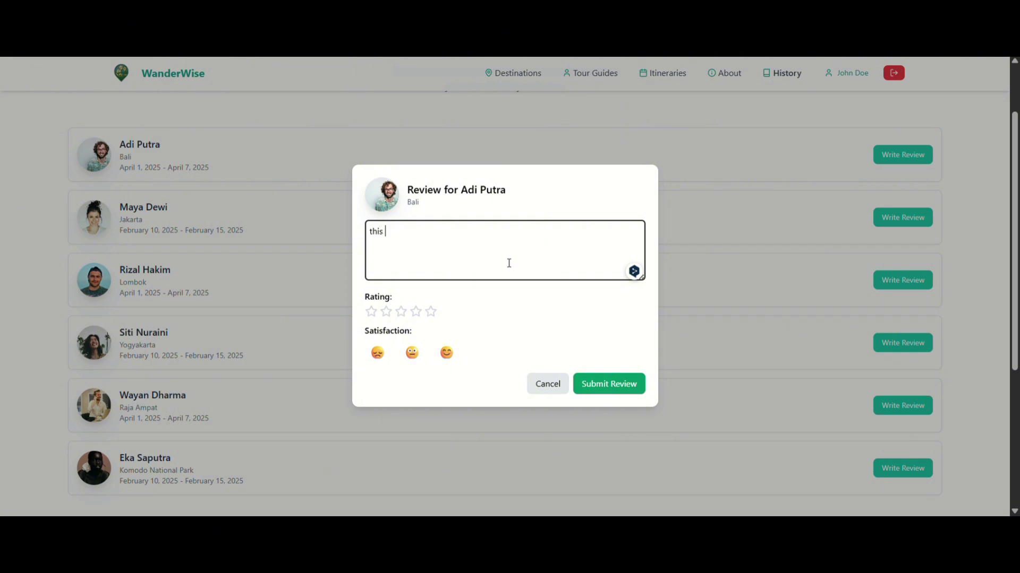
text( guy had some good comu)
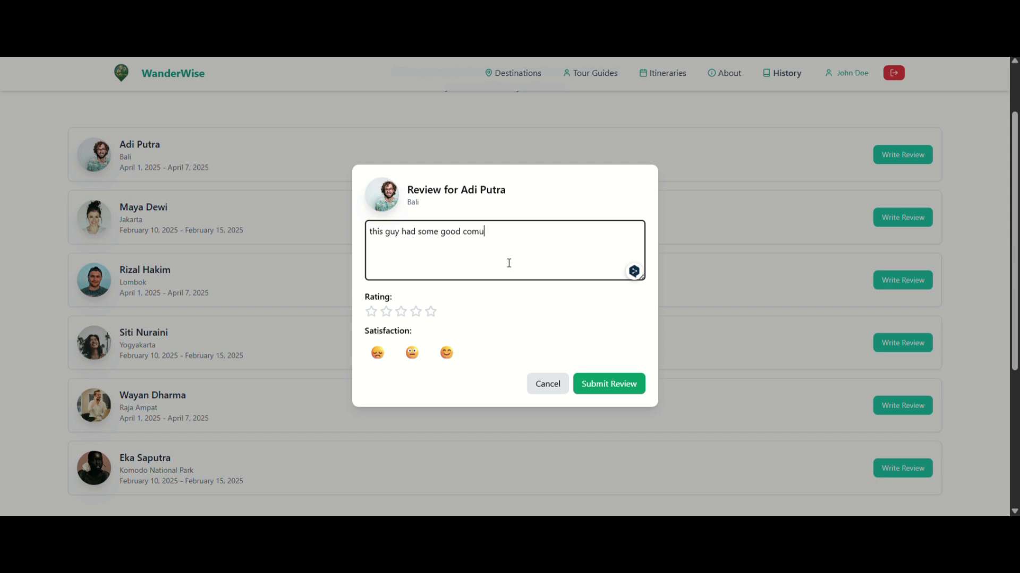
text(nication and speaking)
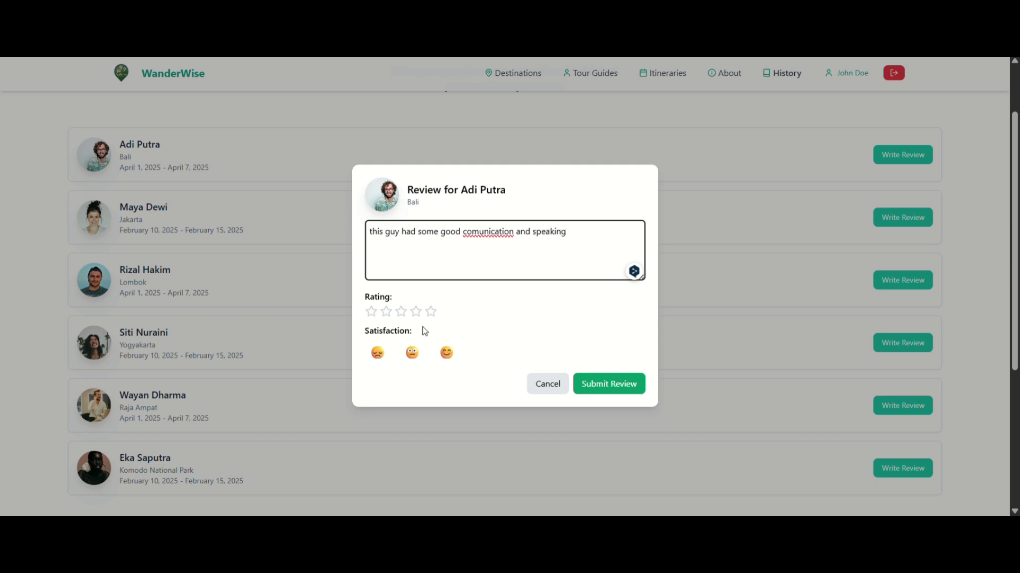
click(434, 314)
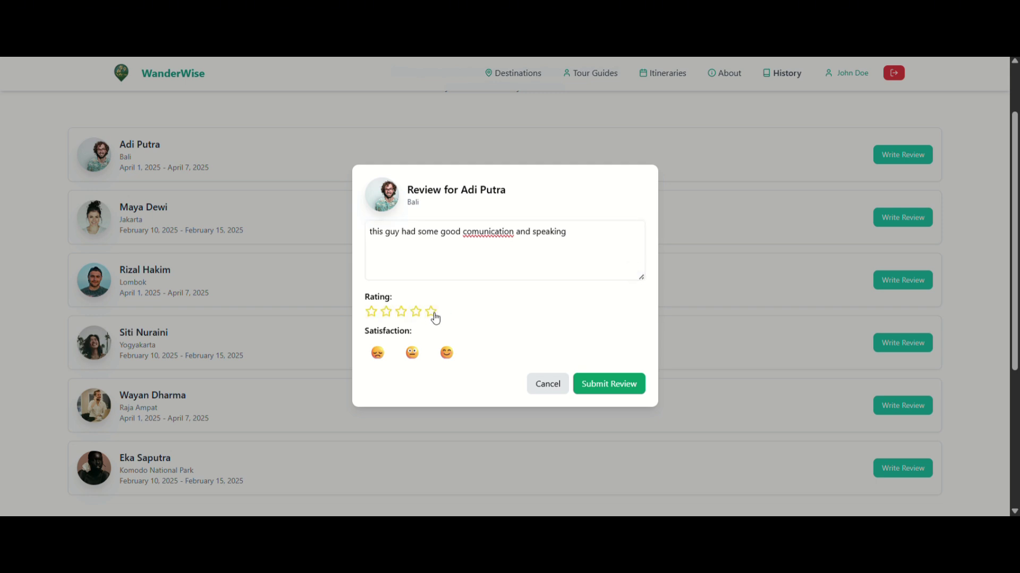
click(451, 355)
click(610, 383)
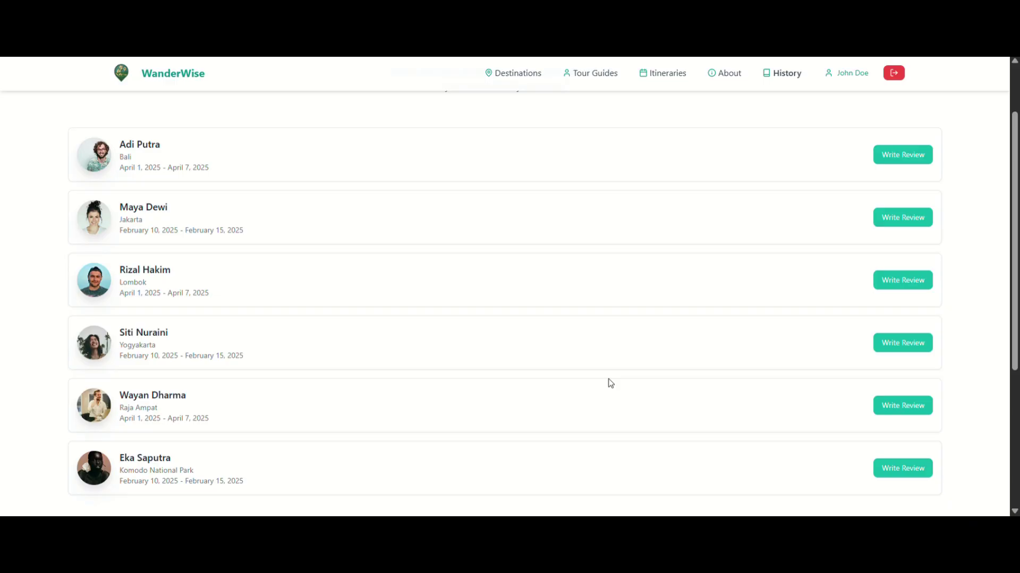
Open the traveller profile from the navbar, enter Edit Profile, and Save Changes without edits.
scroll(705, 234, up, 2)
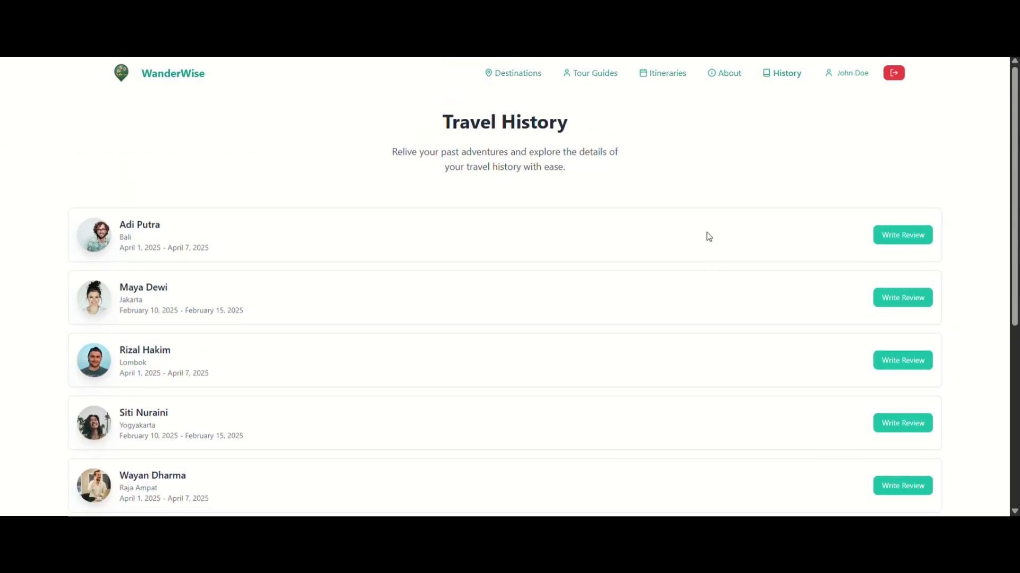
click(830, 76)
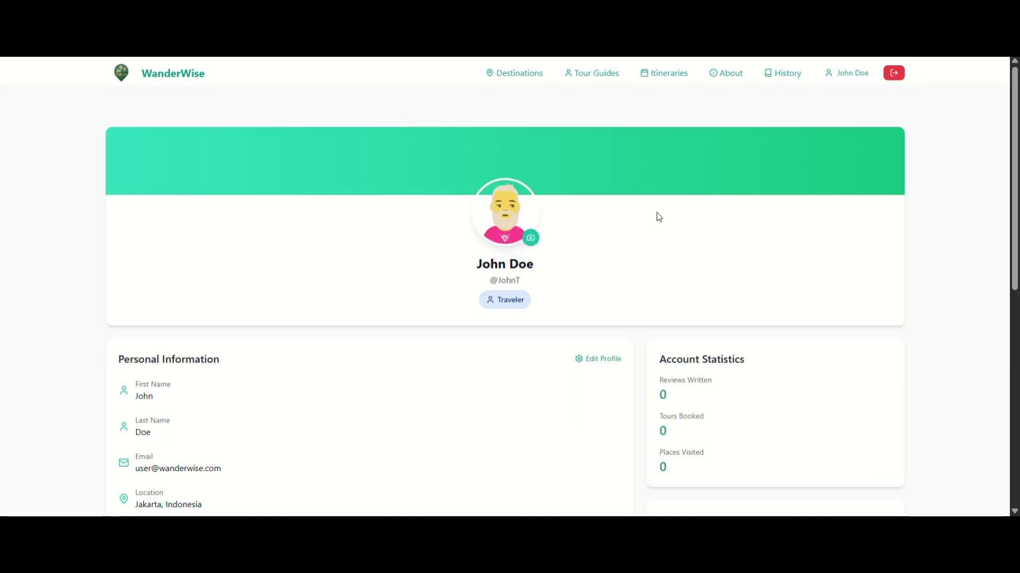
scroll(537, 285, down, 4)
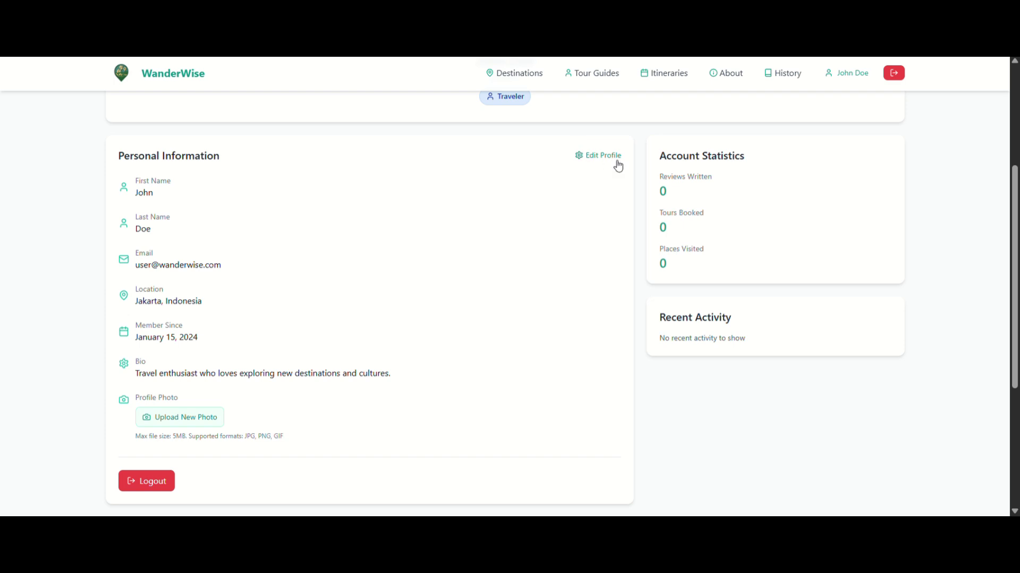
click(608, 165)
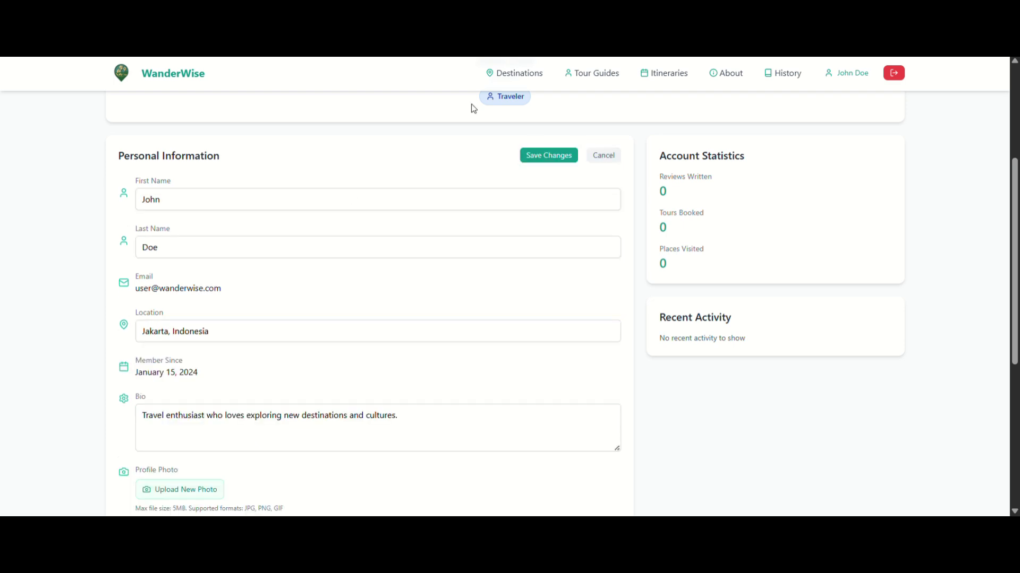
scroll(241, 258, down, 2)
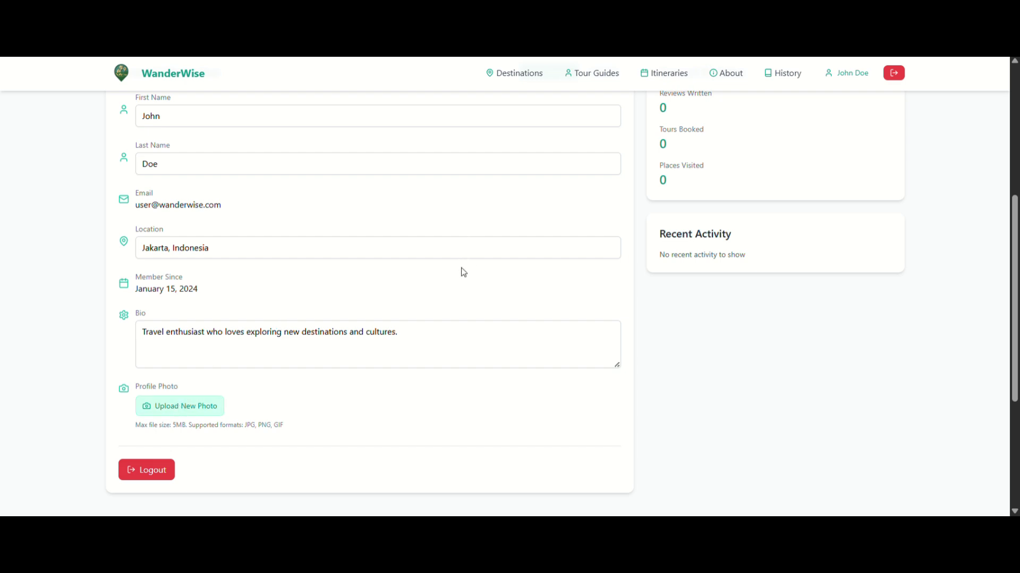
scroll(455, 289, up, 3)
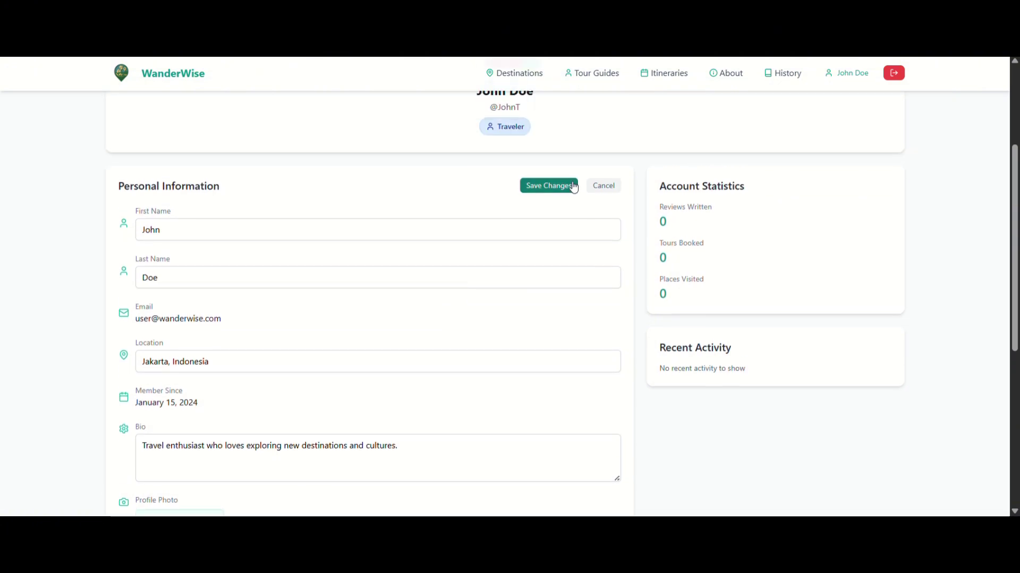
click(547, 181)
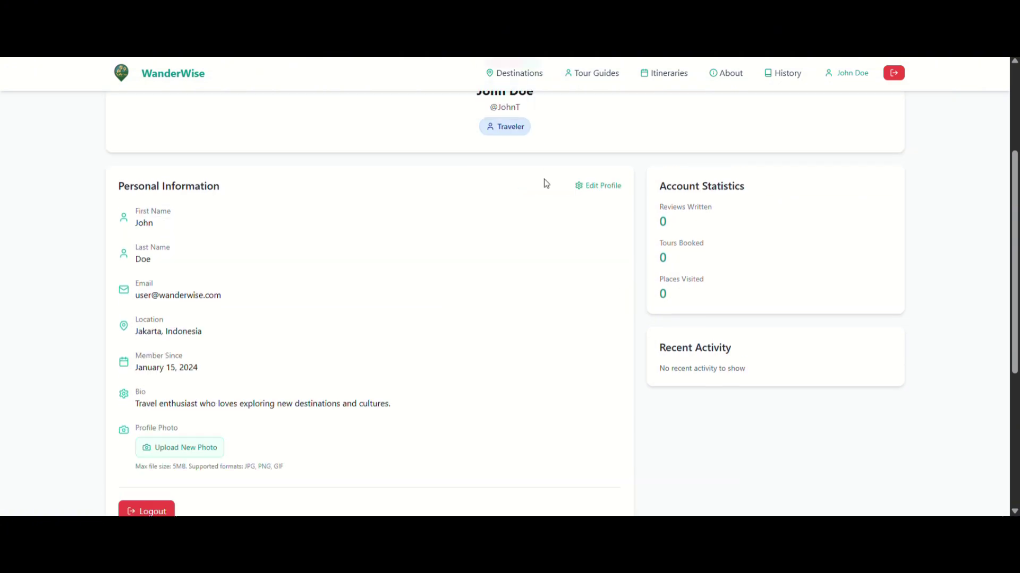
scroll(544, 182, up, 3)
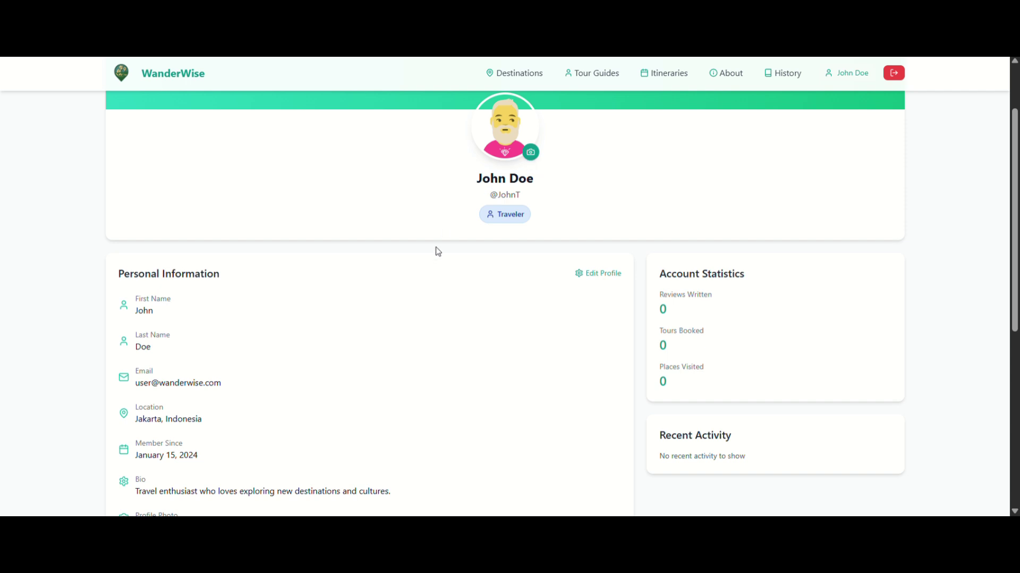
scroll(446, 279, down, 4)
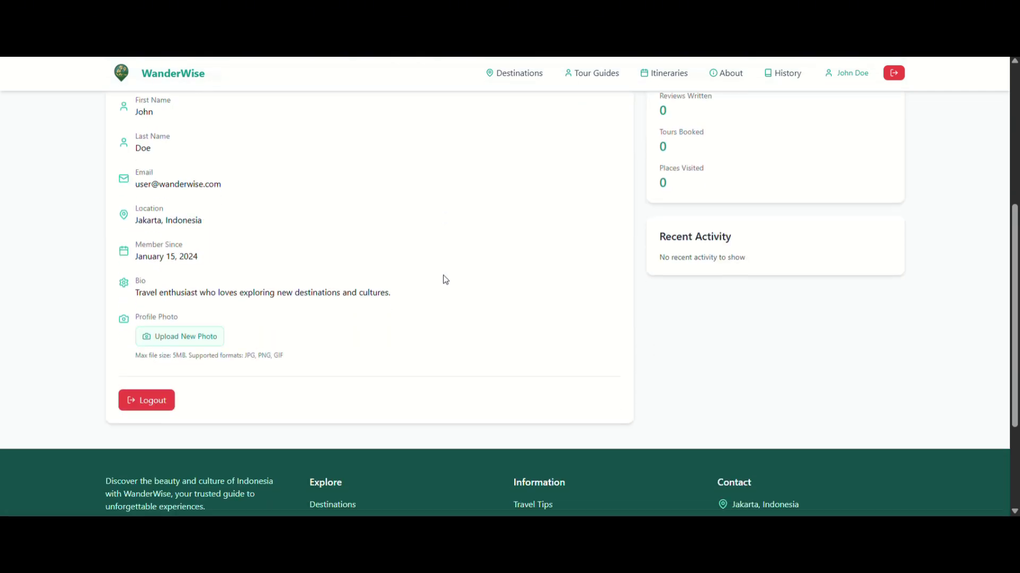
Log out of the traveller account and sign in with the Tour Guide demo login.
click(144, 398)
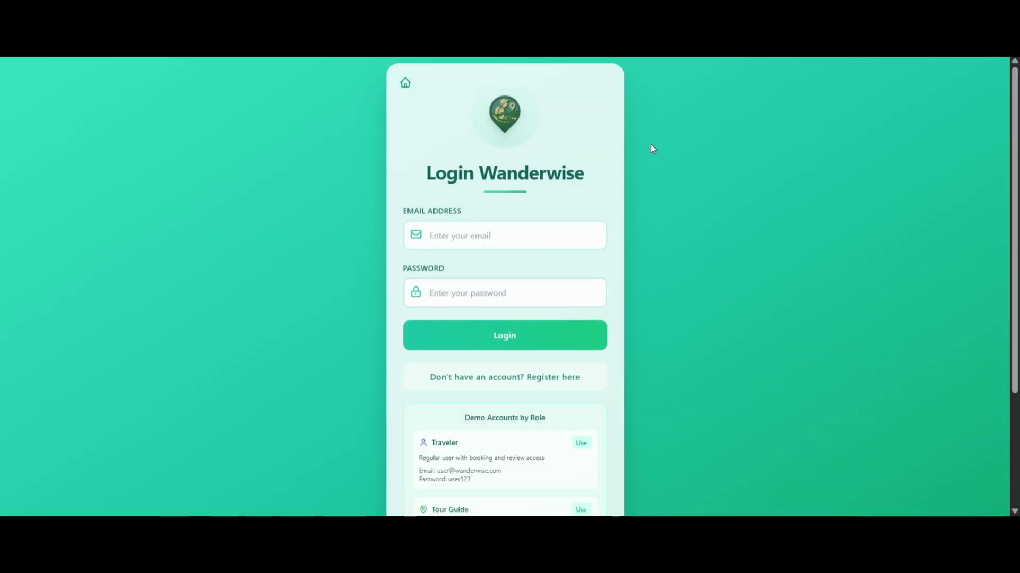
scroll(686, 215, down, 3)
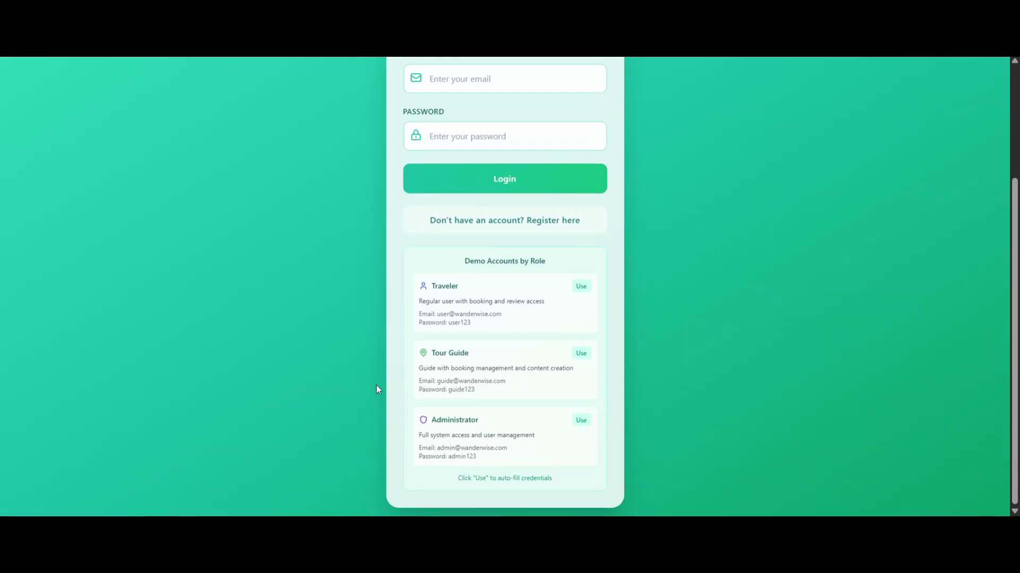
click(583, 354)
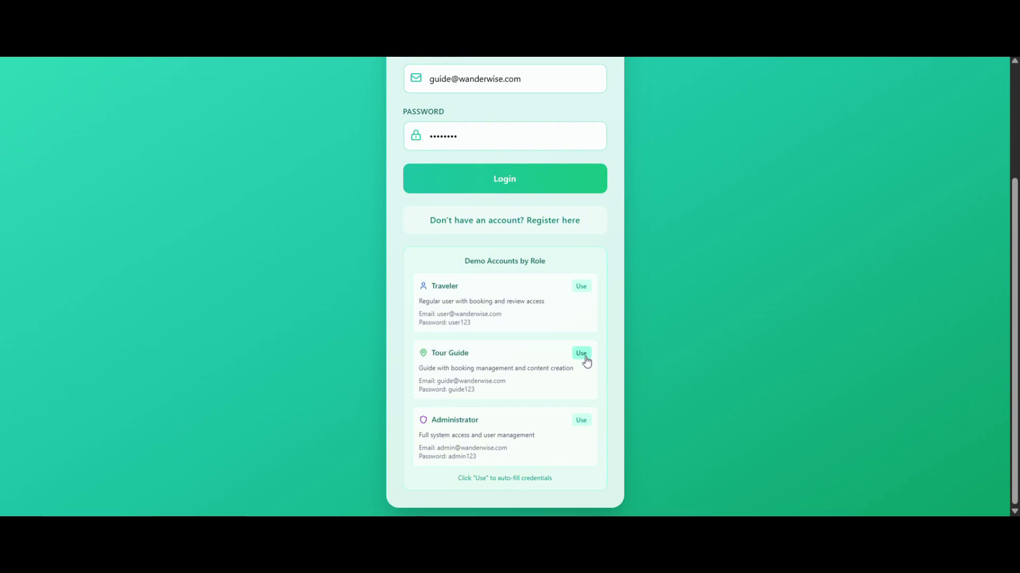
scroll(742, 203, up, 3)
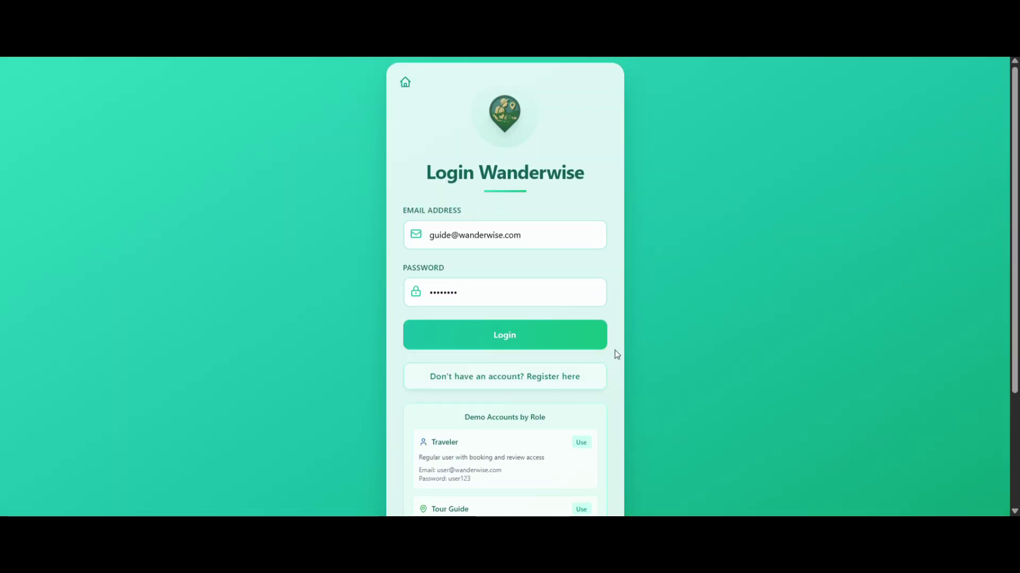
click(512, 338)
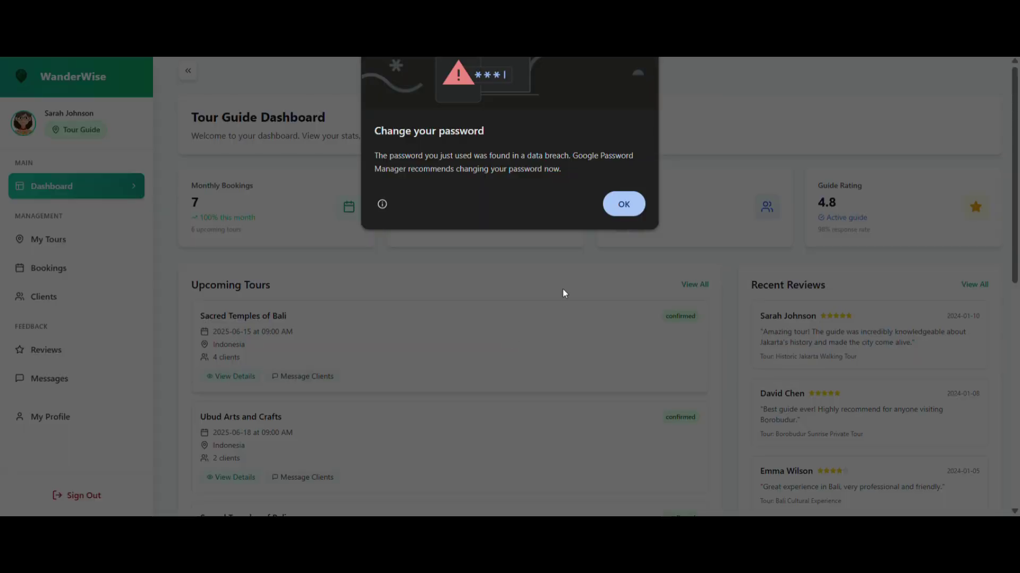
Dismiss Chrome's breached-password popup and scroll through Upcoming Tours and Recent Reviews.
click(624, 206)
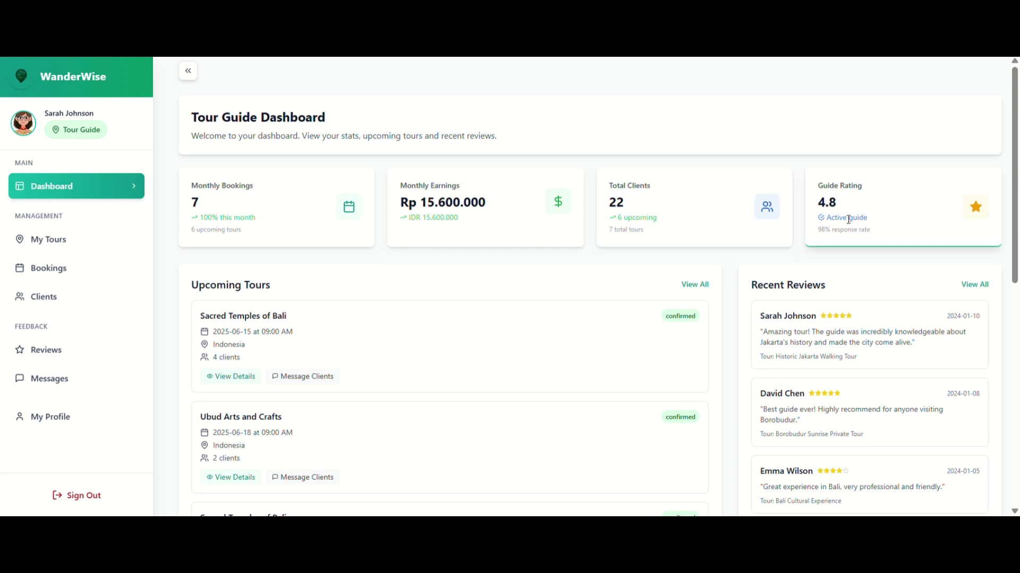
scroll(672, 286, down, 1)
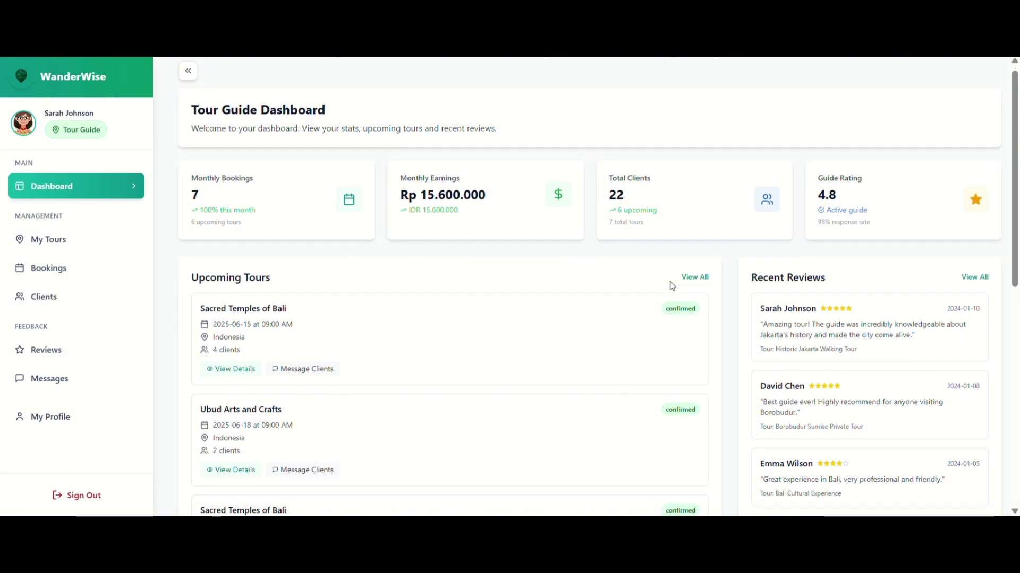
scroll(672, 286, down, 3)
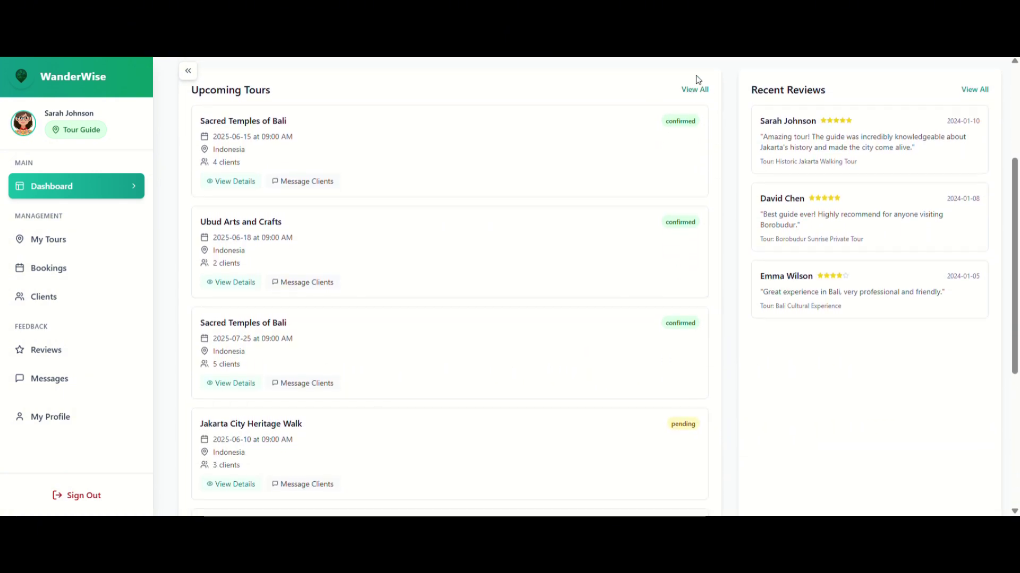
scroll(316, 290, up, 3)
scroll(317, 288, down, 1)
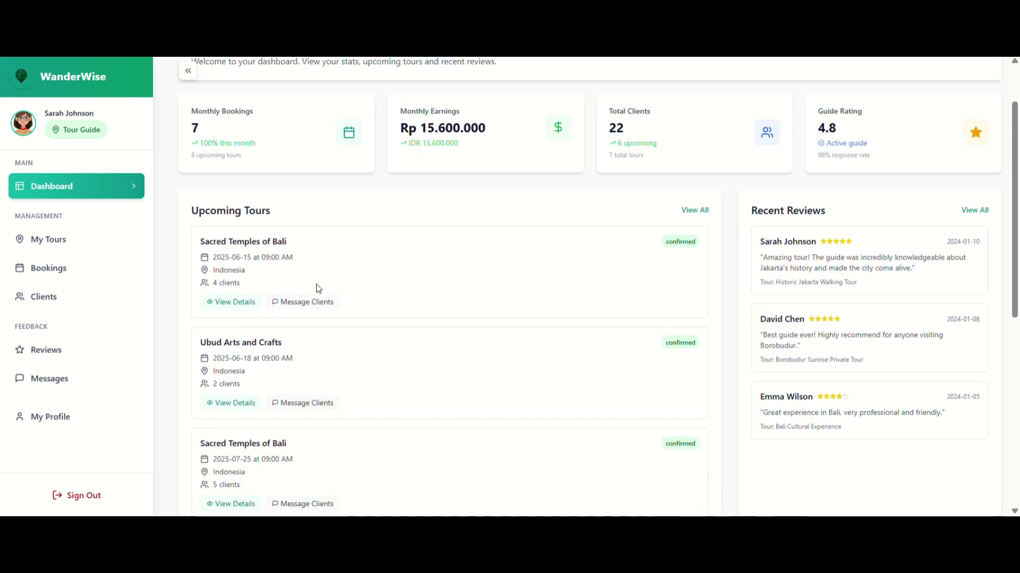
scroll(317, 287, down, 3)
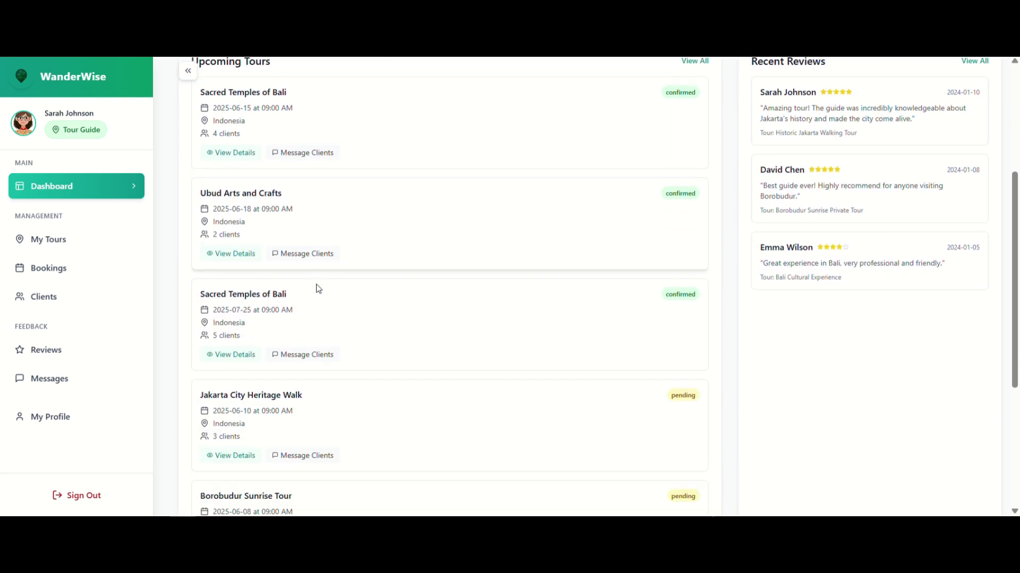
click(230, 336)
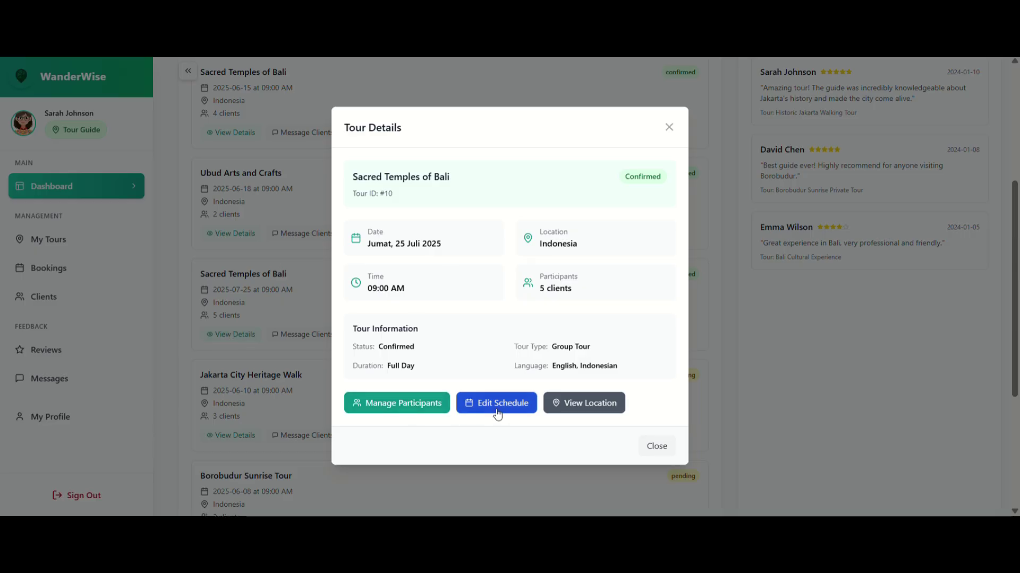
click(657, 448)
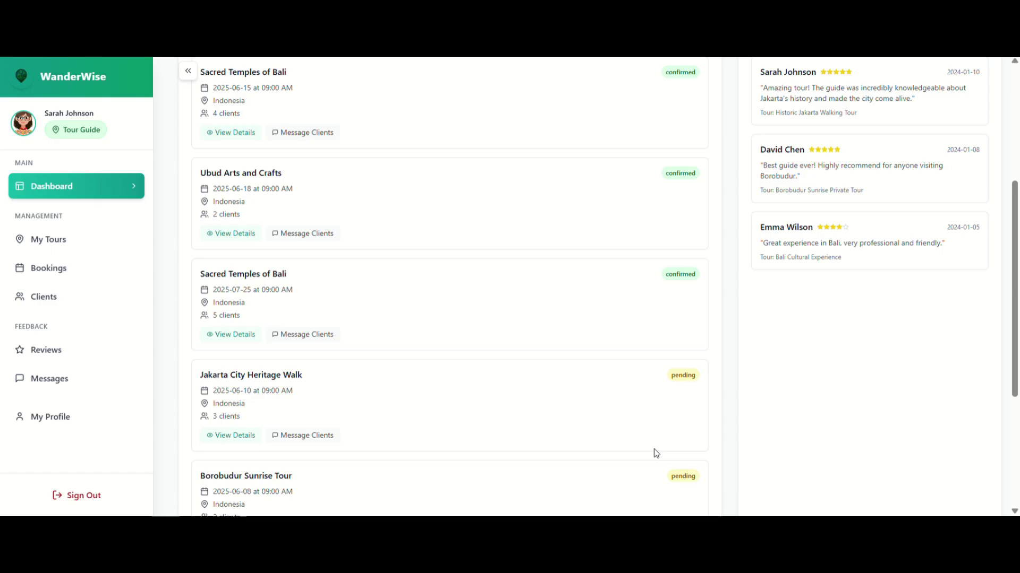
click(332, 338)
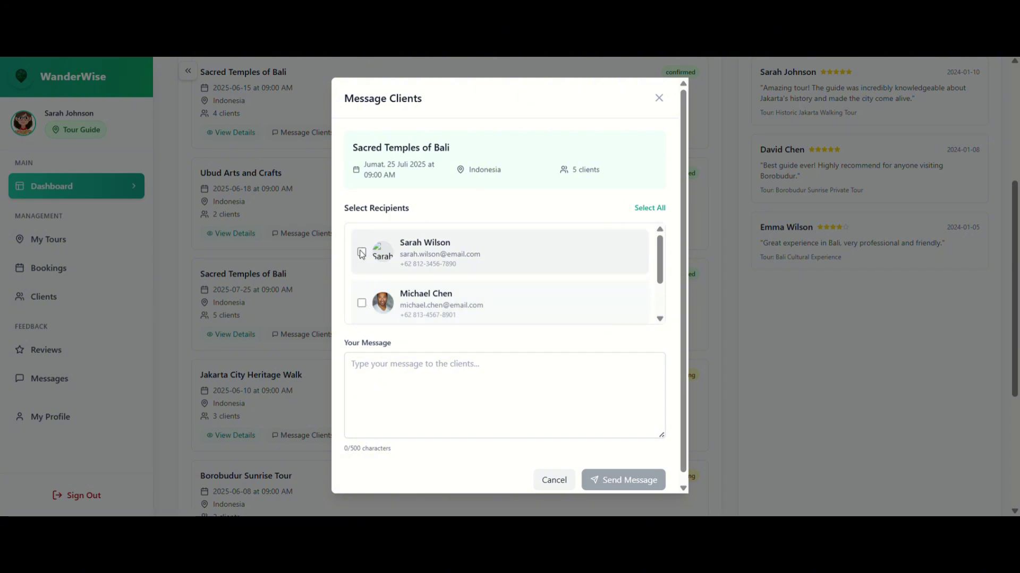
scroll(548, 393, down, 1)
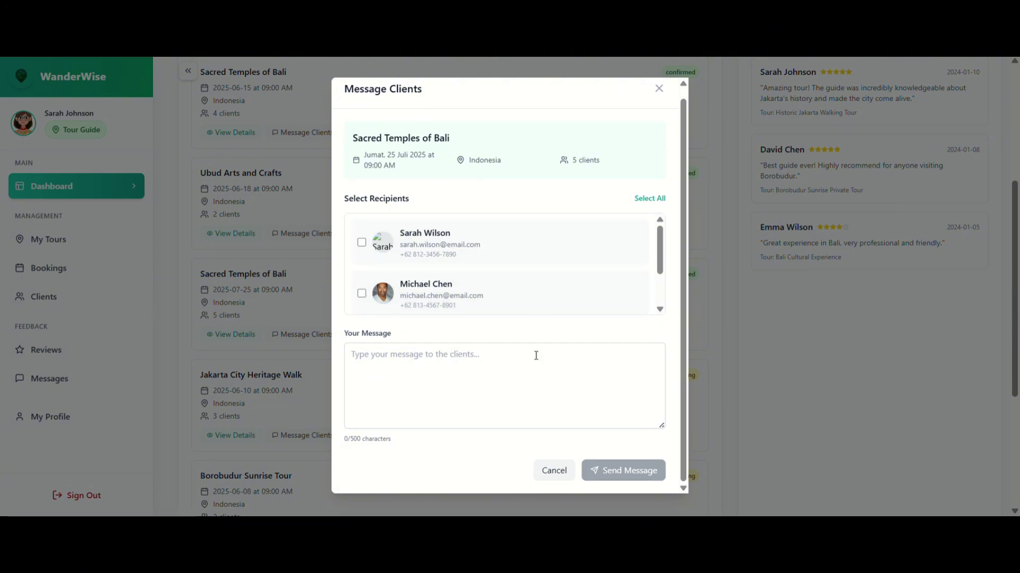
click(518, 361)
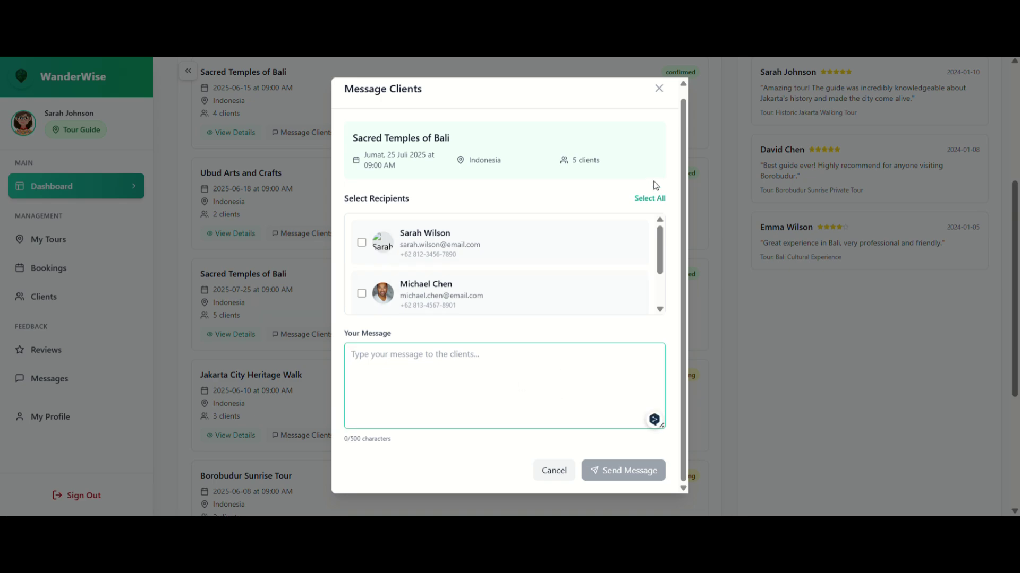
click(658, 89)
From the dashboard, go to My Tours and bring up the Create New Tour form.
scroll(545, 316, down, 3)
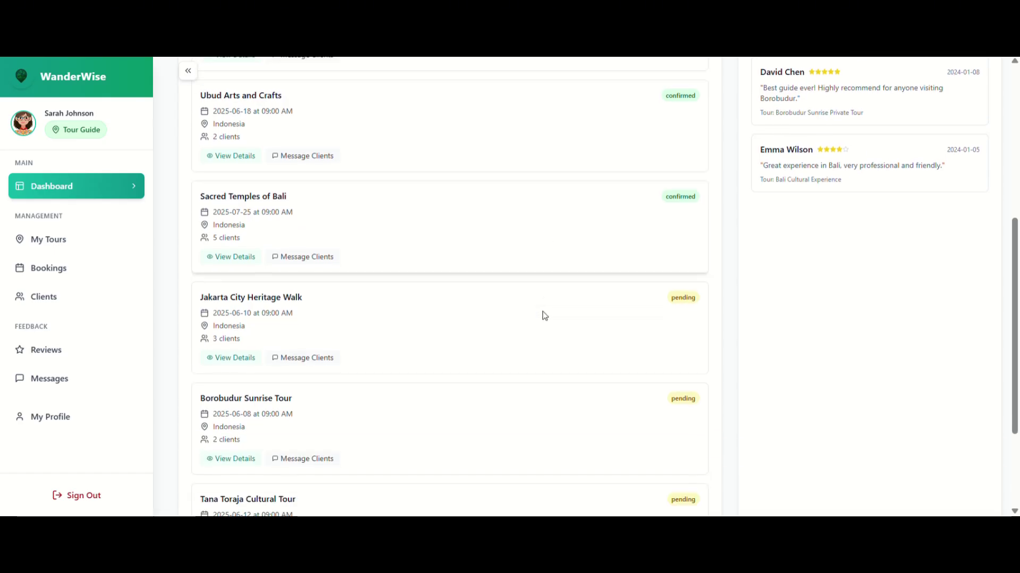
scroll(544, 316, down, 2)
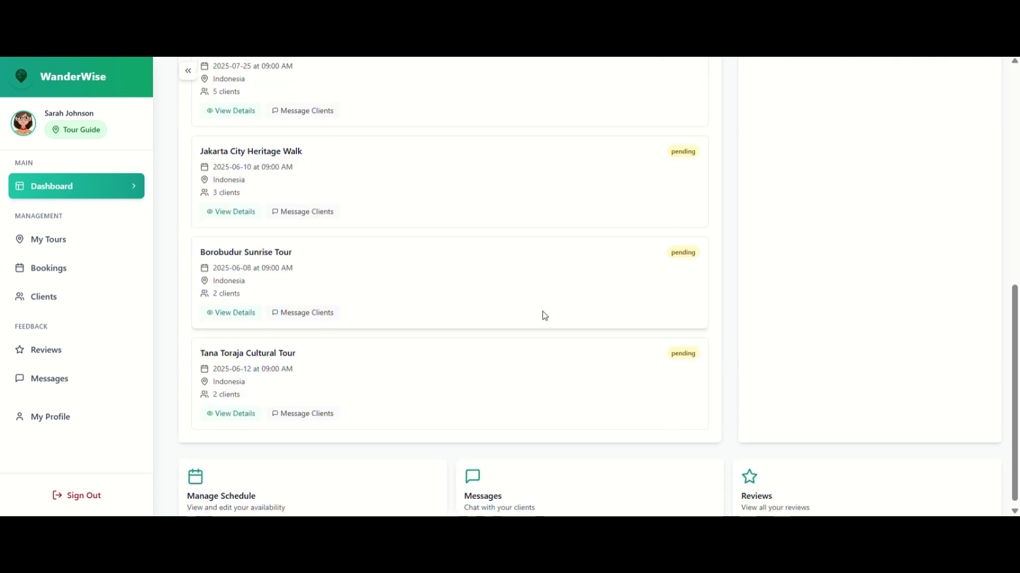
scroll(544, 316, up, 8)
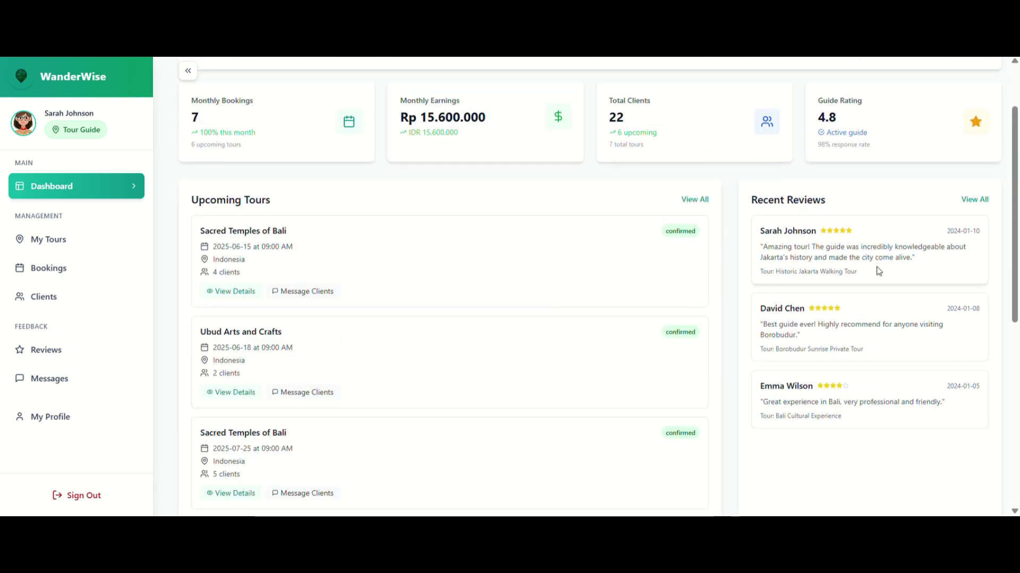
scroll(867, 459, down, 5)
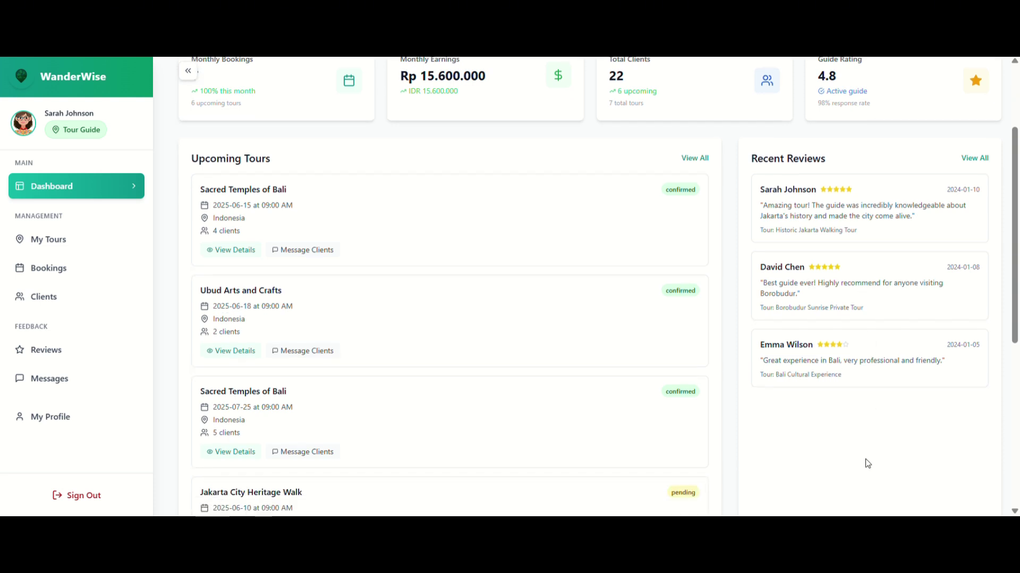
scroll(867, 463, down, 3)
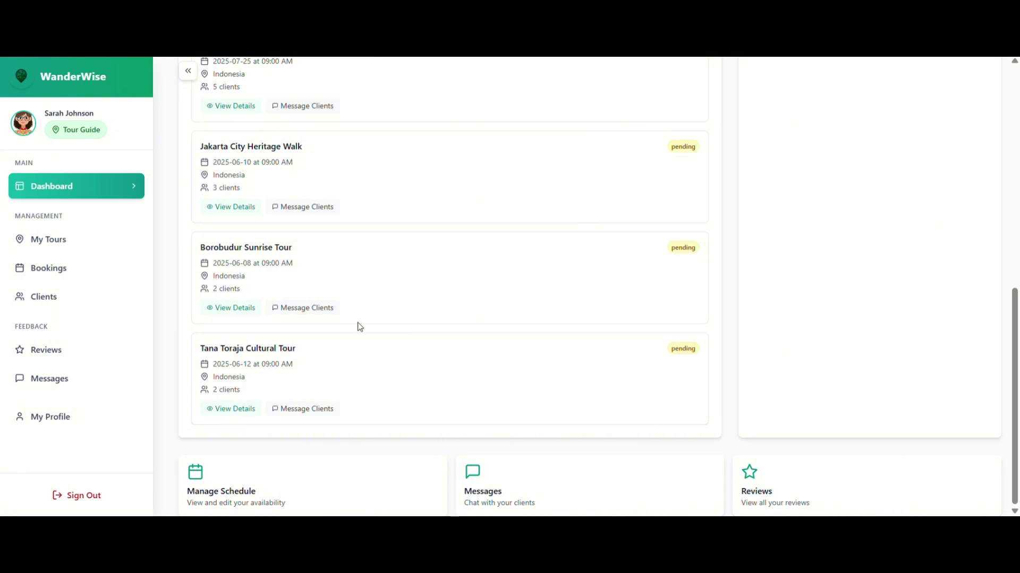
click(64, 246)
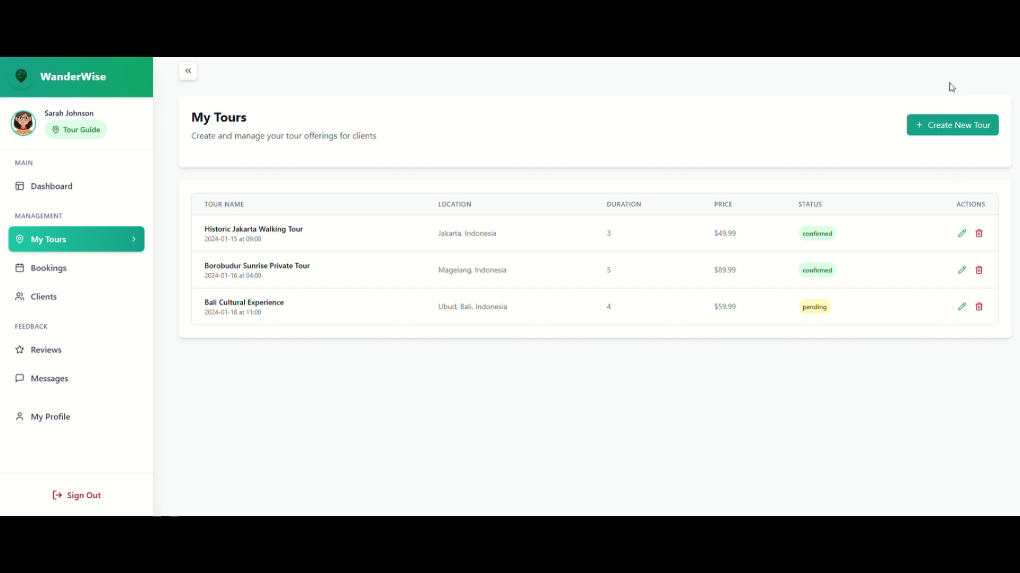
click(943, 126)
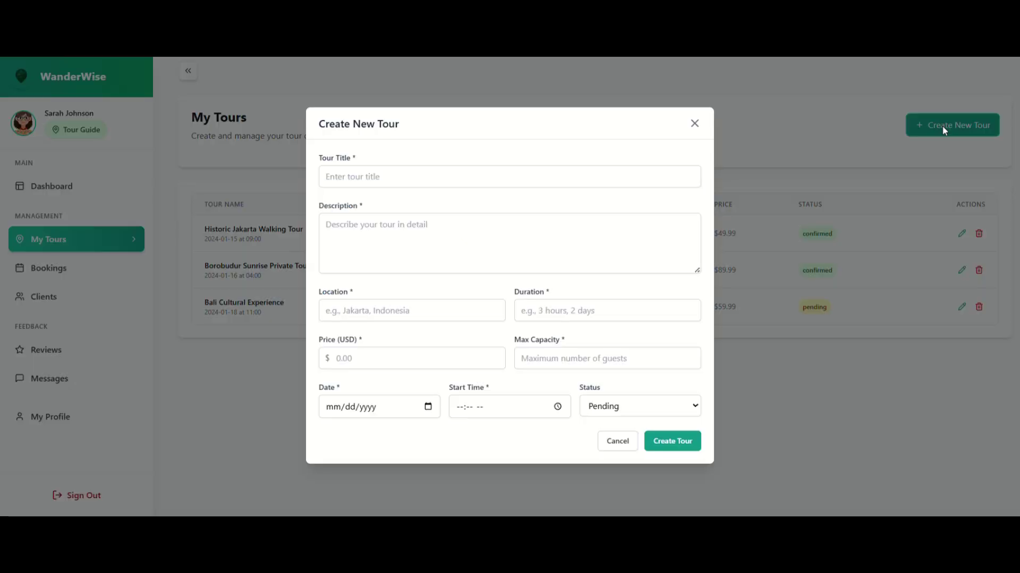
Title the new tour 'Jakarta Tour' with description 'To showing so many recomendation'.
click(644, 184)
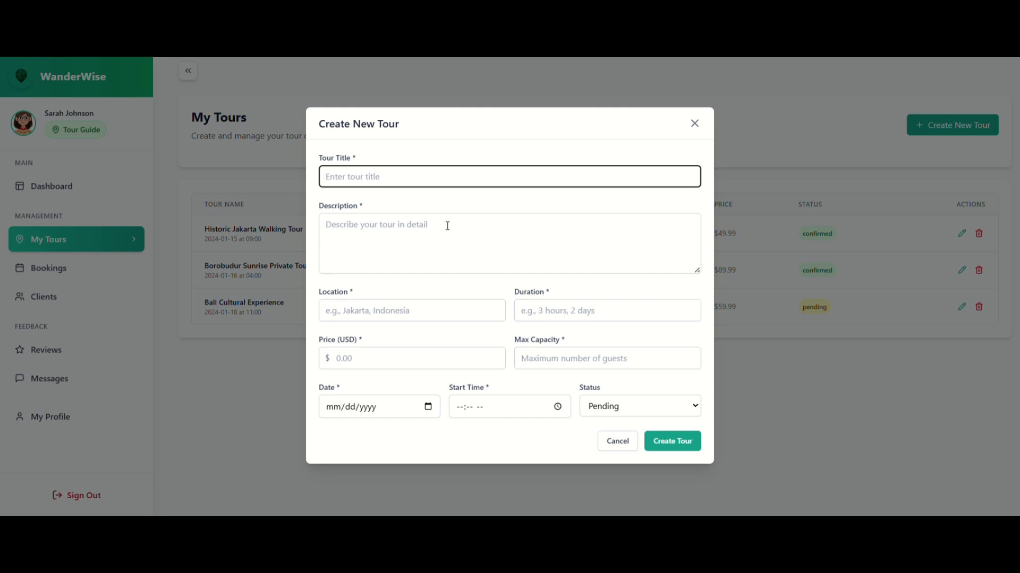
text(Jakarta Tour)
click(420, 236)
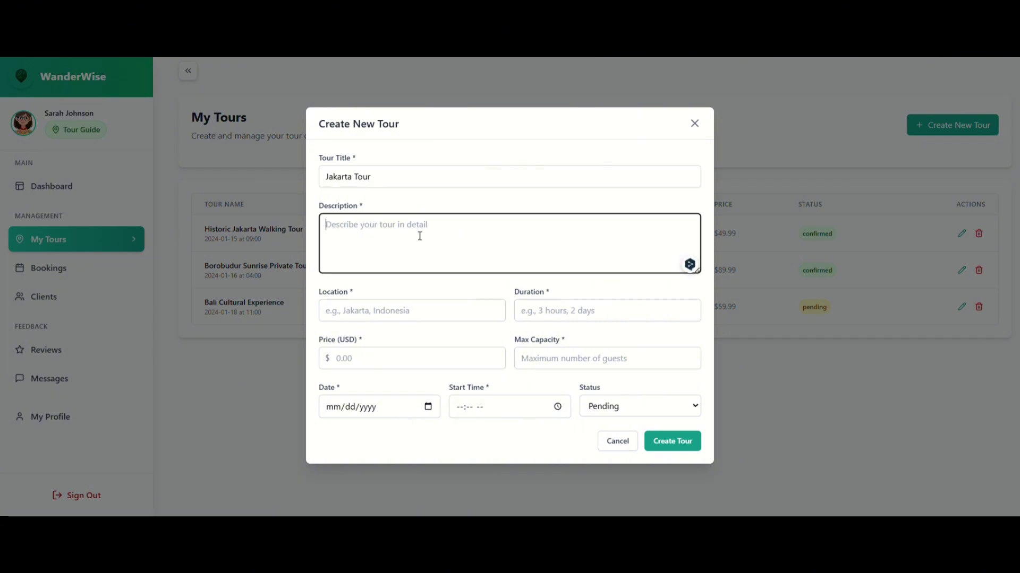
text(To showing historical places an)
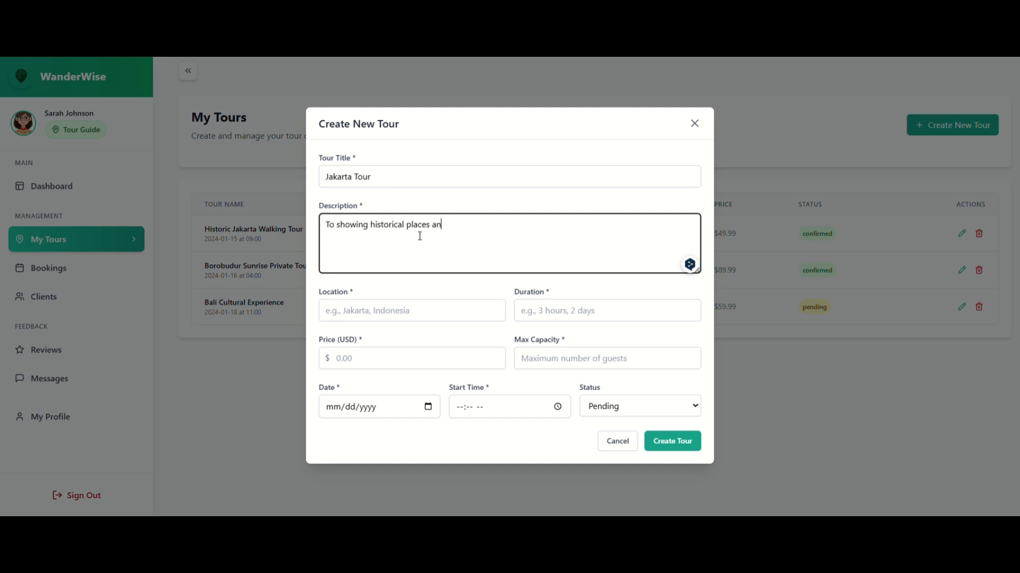
text(so many recomendation food)
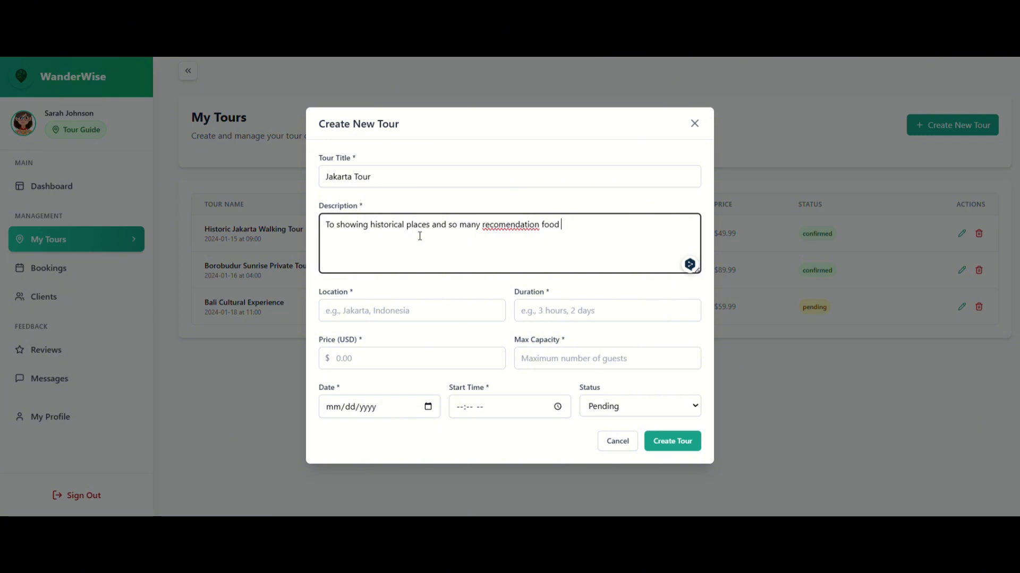
Set location Jakarta and duration 6 Hours 3 Days, then create the tour.
click(416, 313)
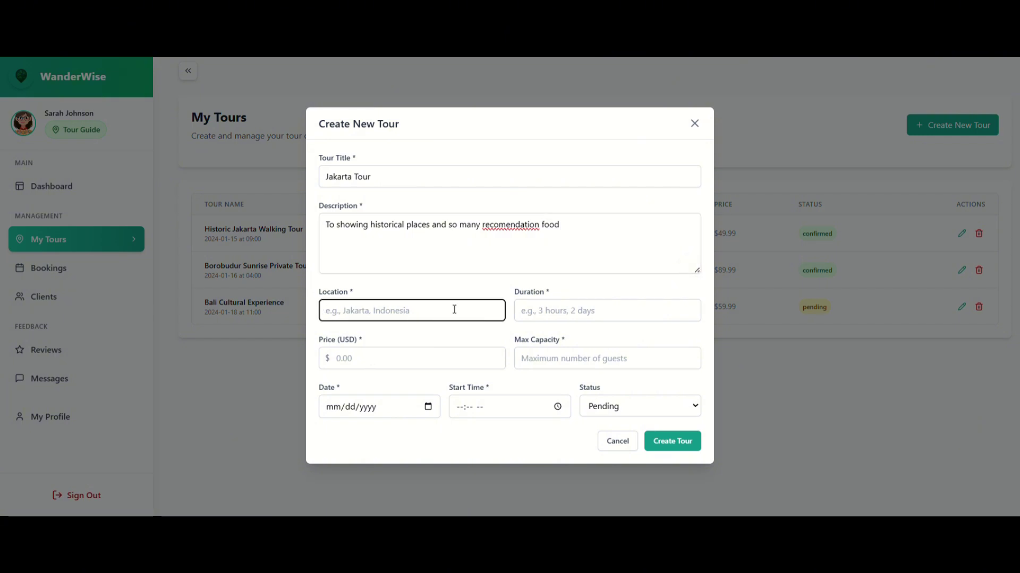
text(Jakarta)
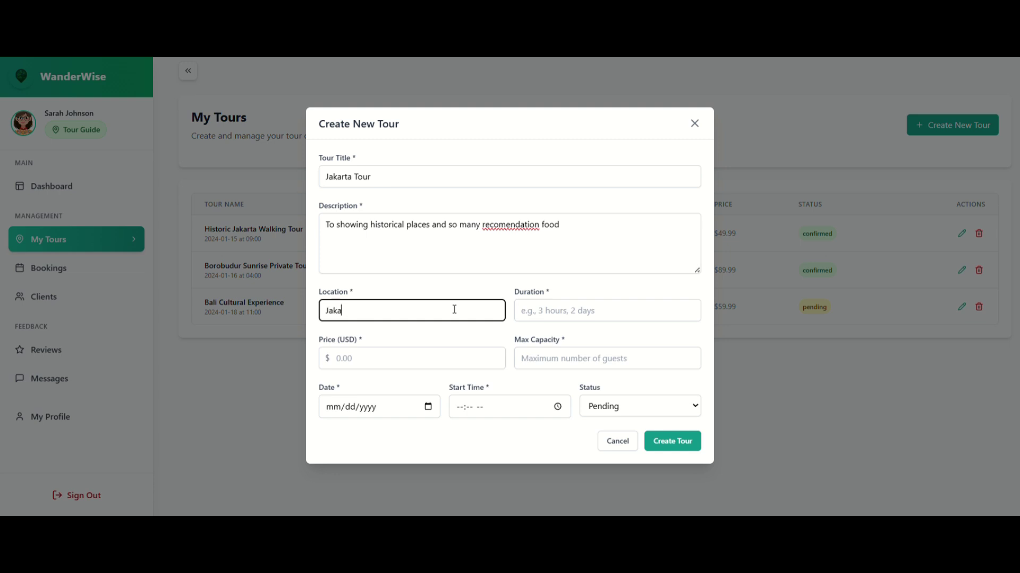
click(538, 310)
text(1)
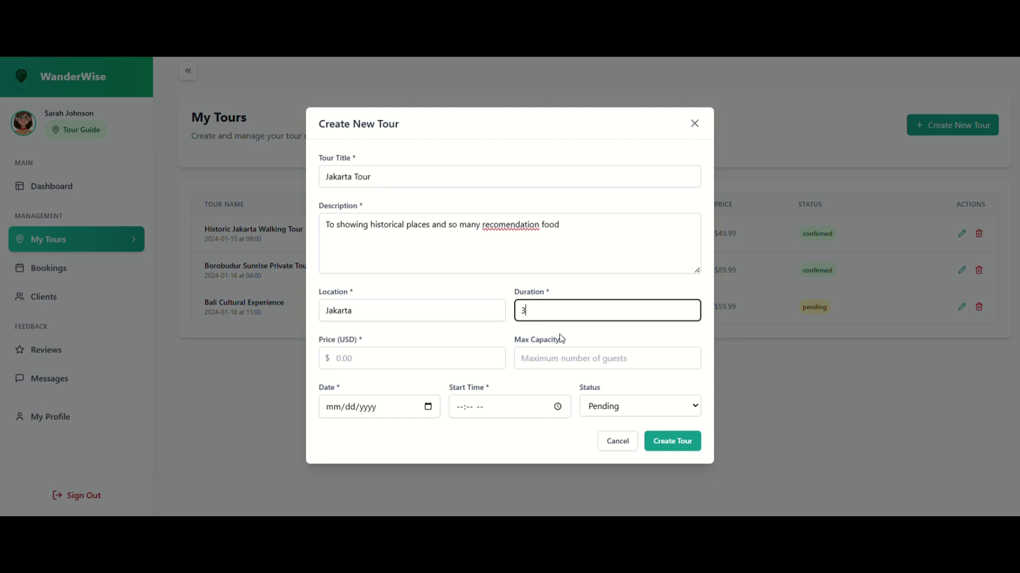
key(BackSpace)
text(6 Hours 3 Days)
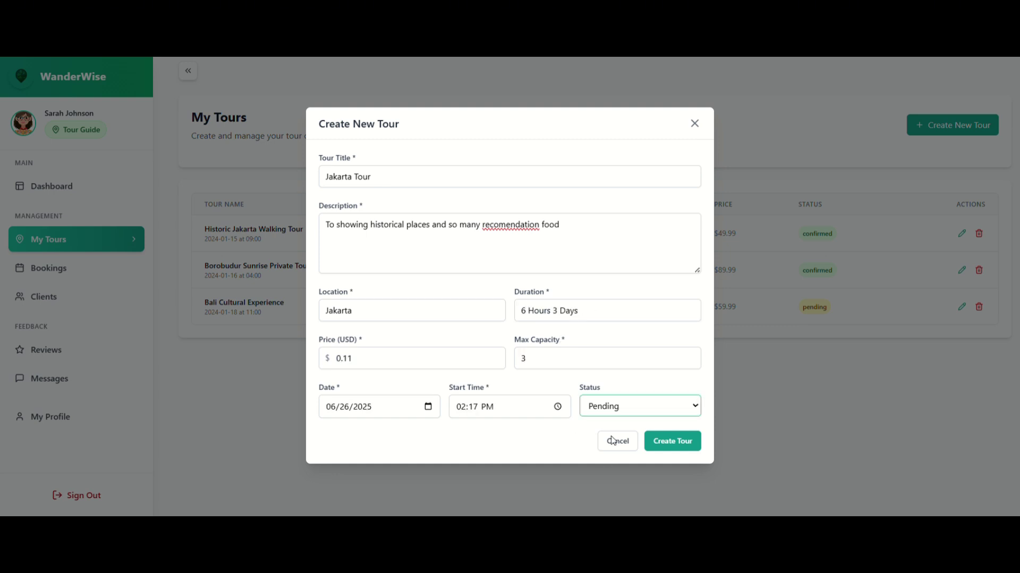
click(659, 451)
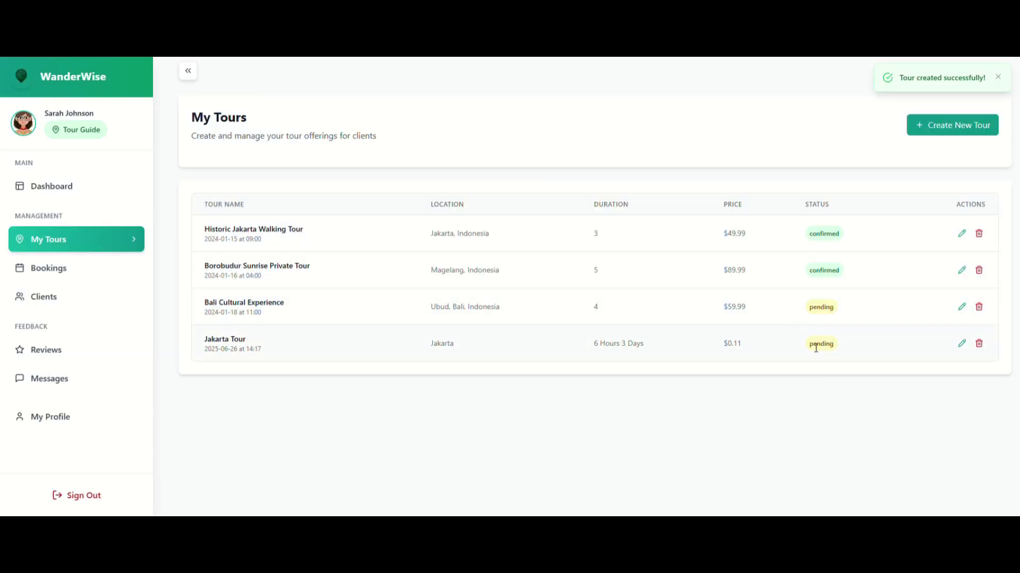
click(961, 343)
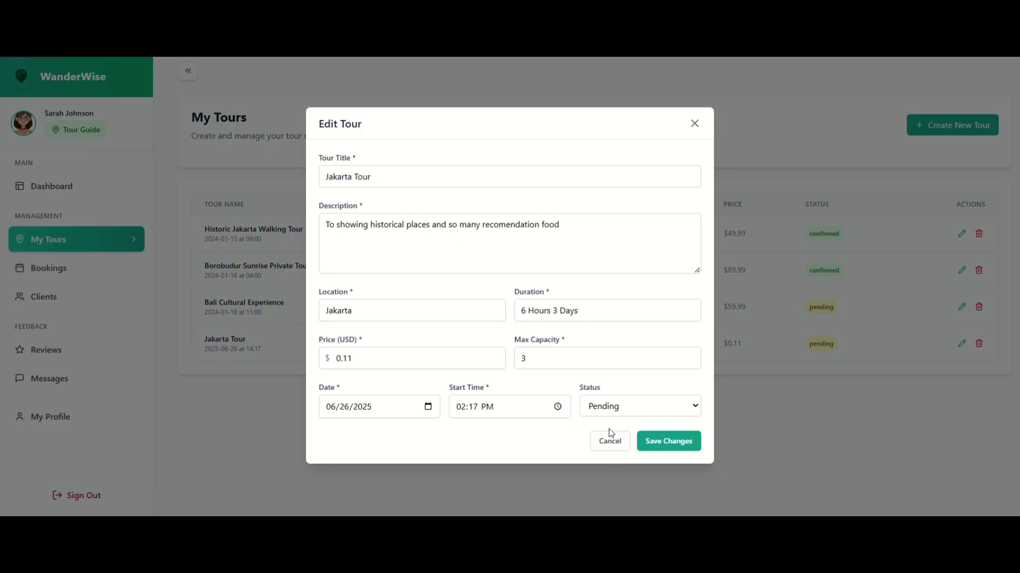
click(659, 445)
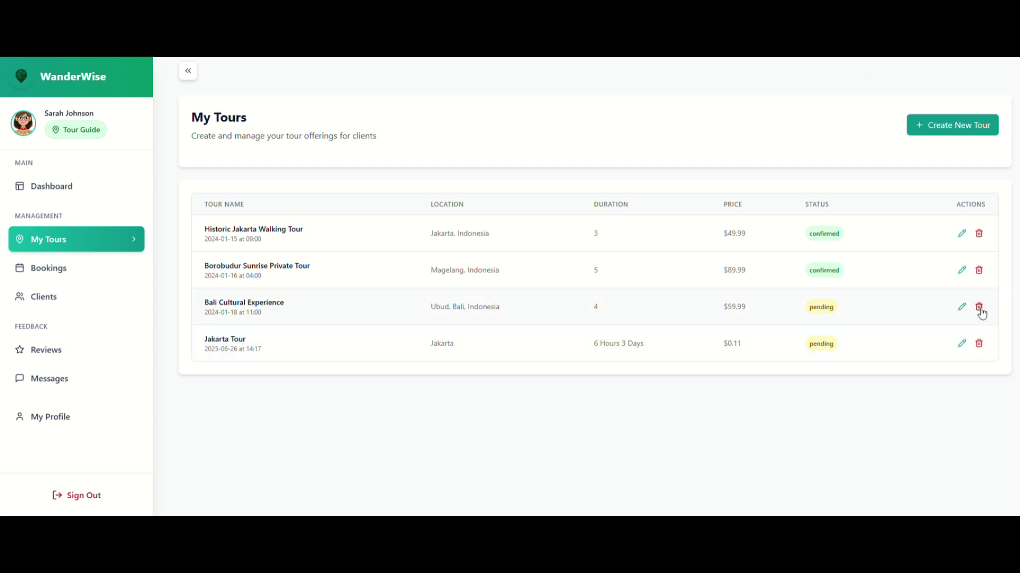
click(78, 276)
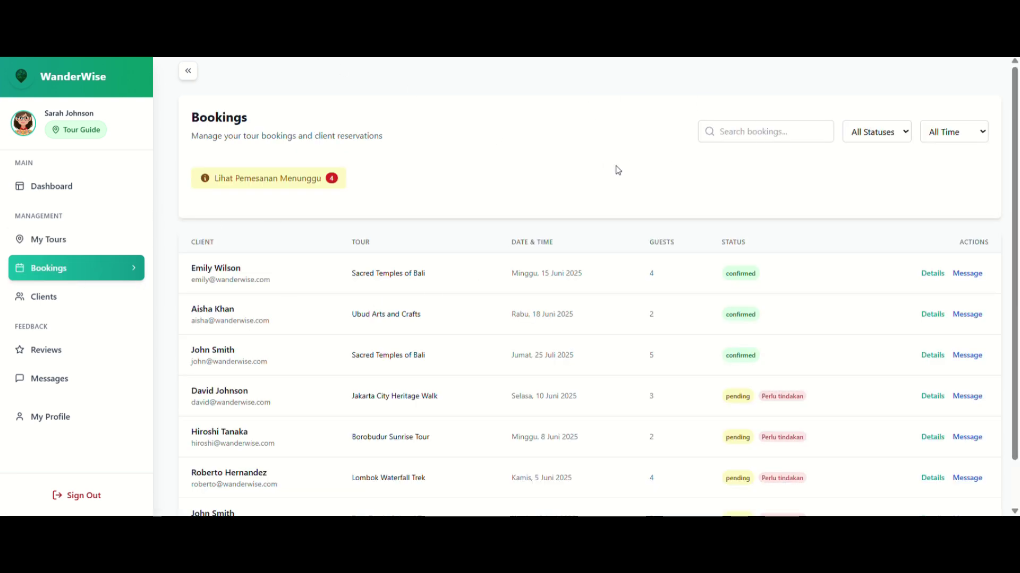
click(778, 131)
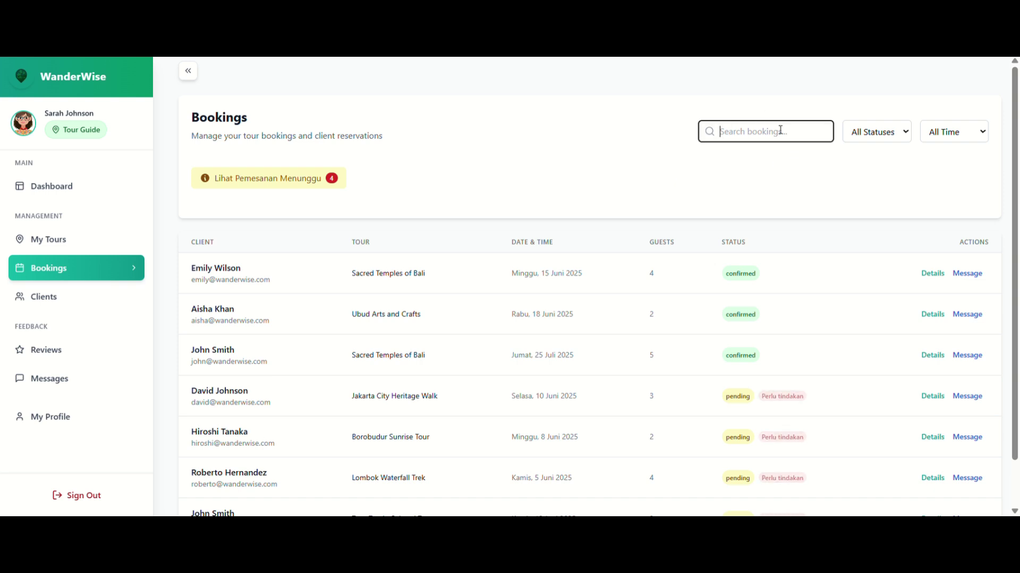
click(872, 131)
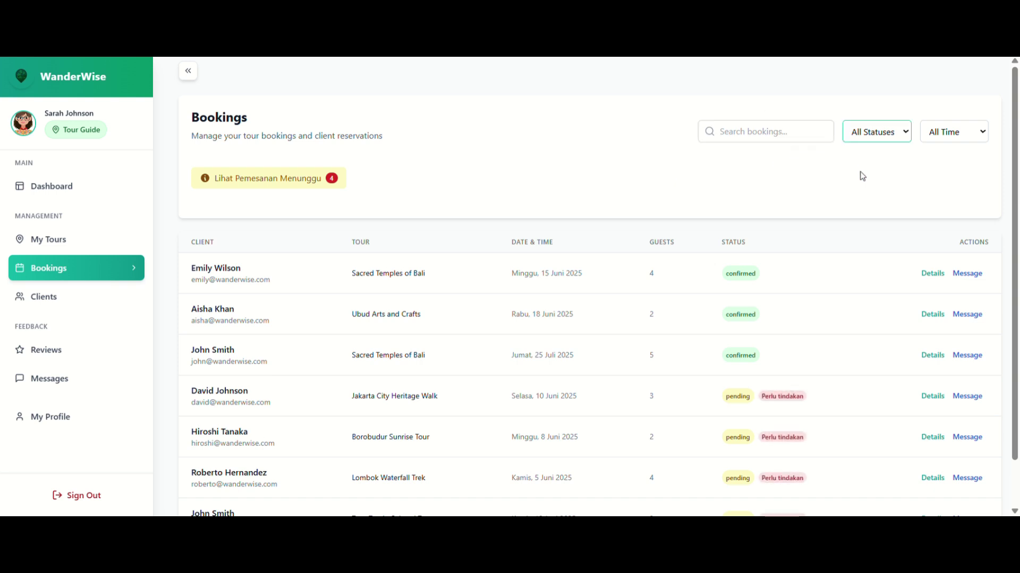
click(926, 133)
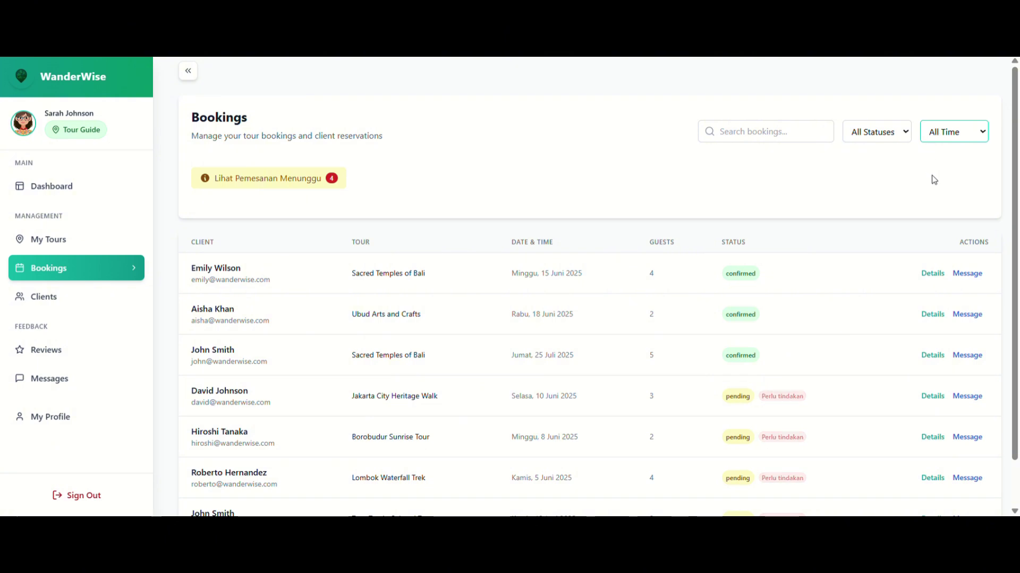
click(782, 185)
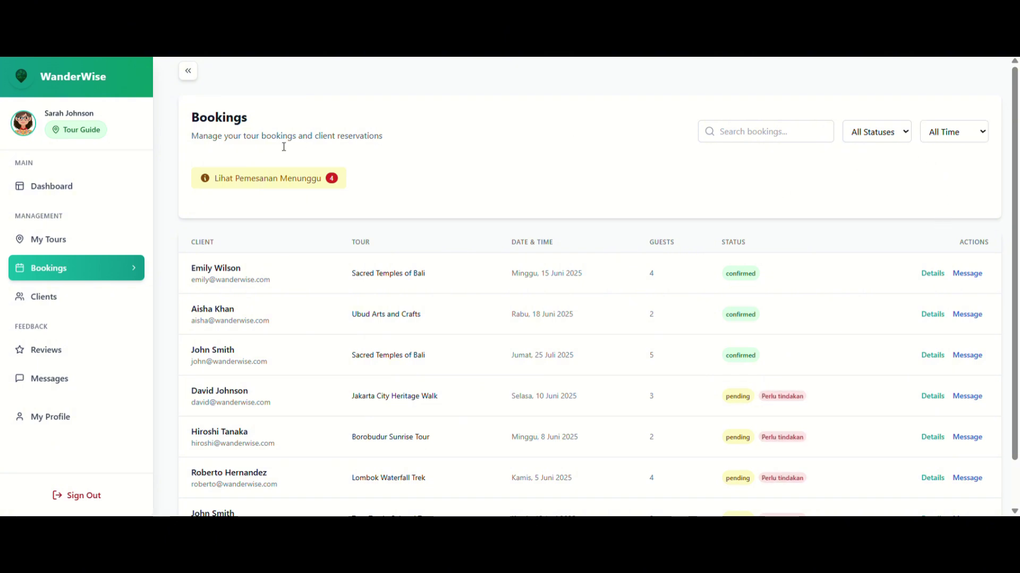
click(251, 180)
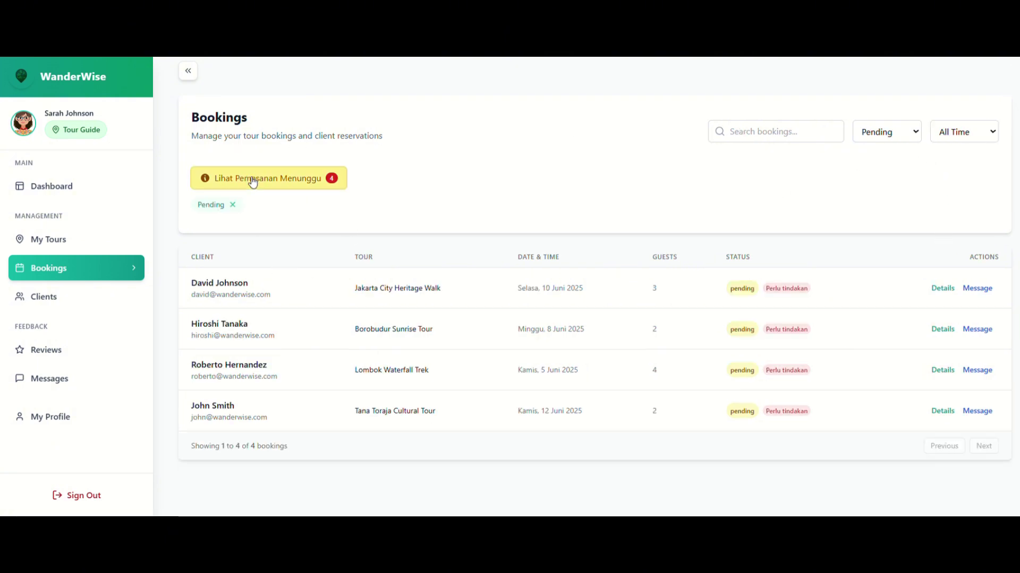
click(233, 206)
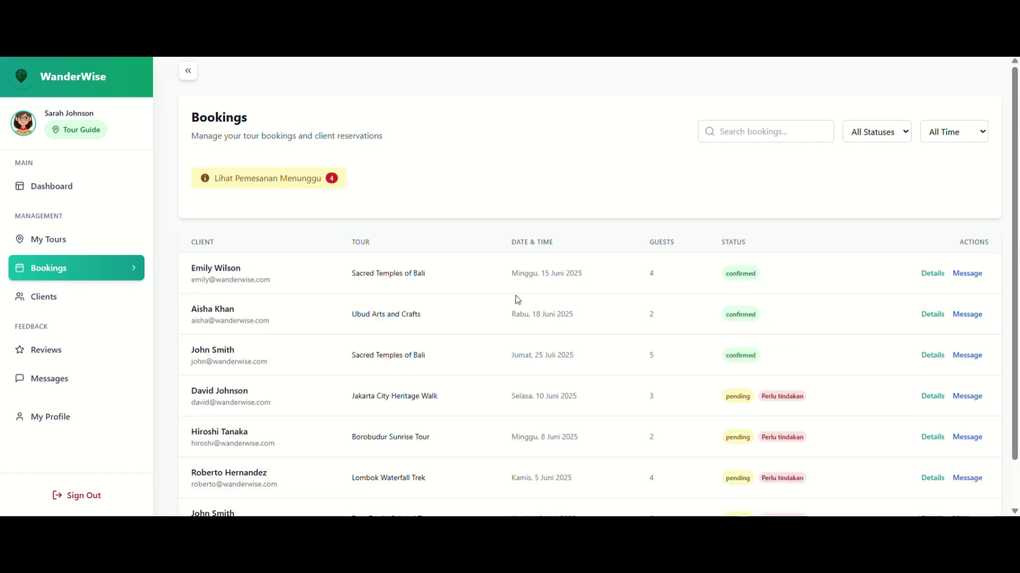
scroll(516, 299, down, 1)
scroll(846, 221, down, 1)
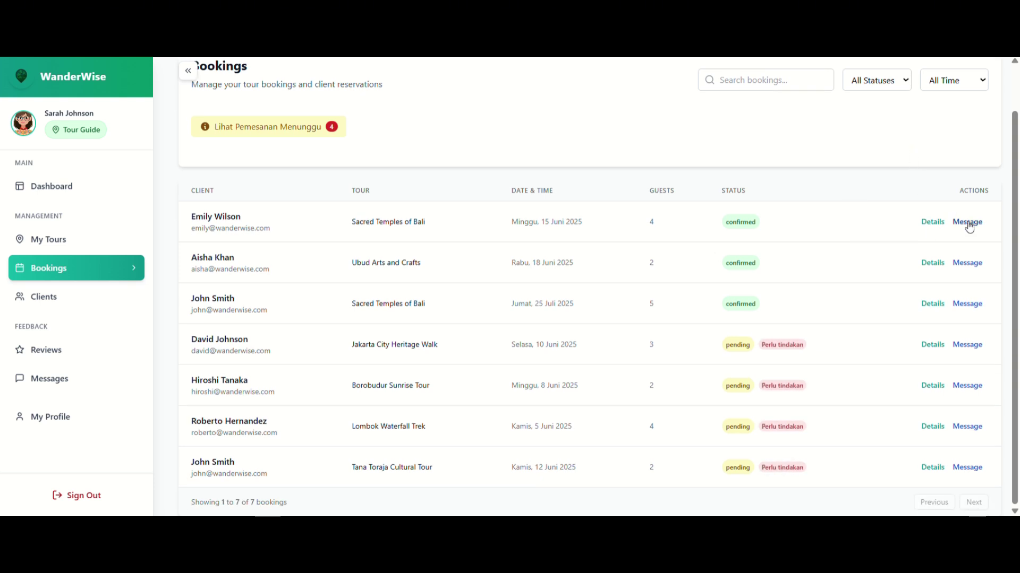
click(935, 223)
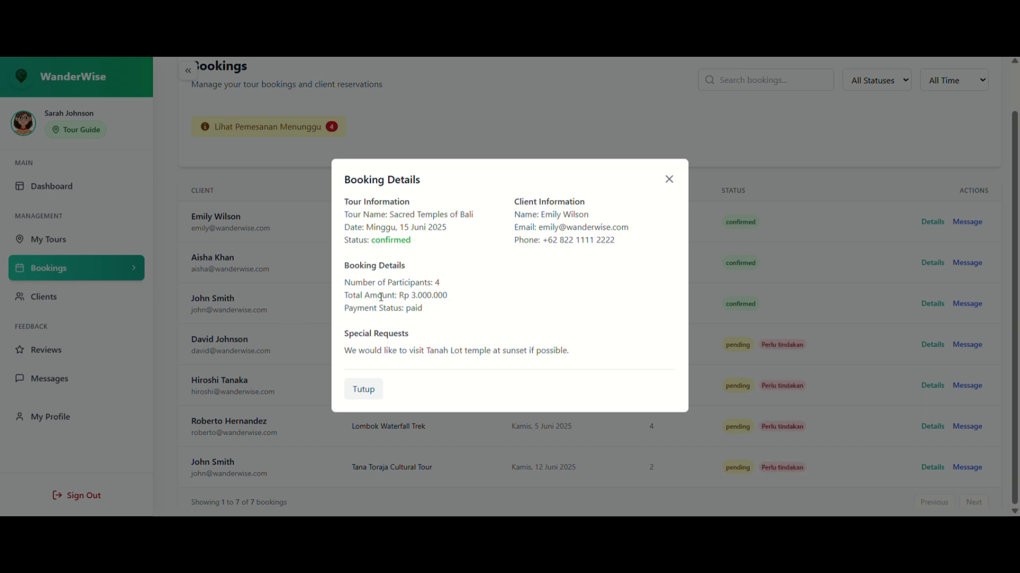
click(369, 400)
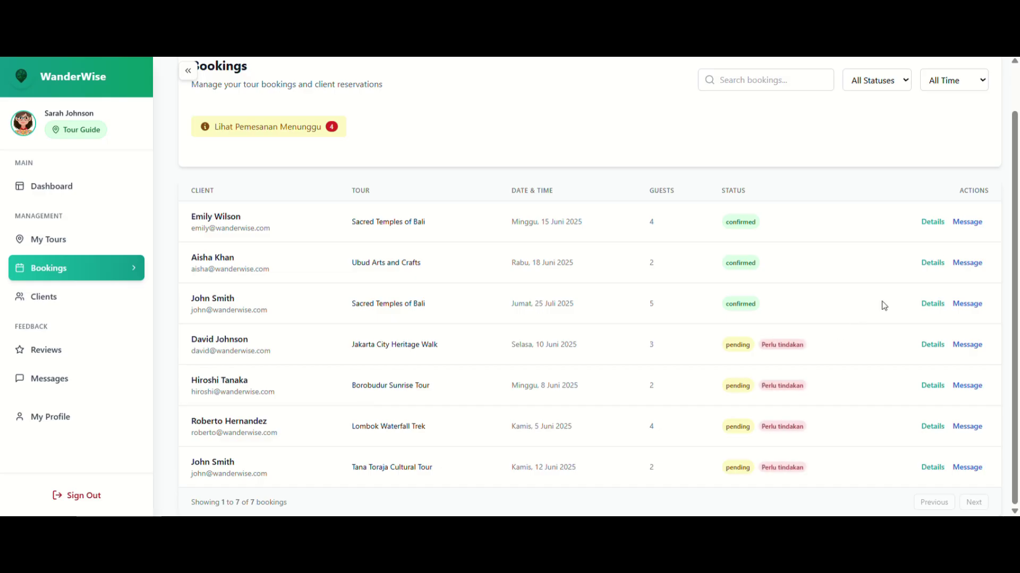
click(965, 225)
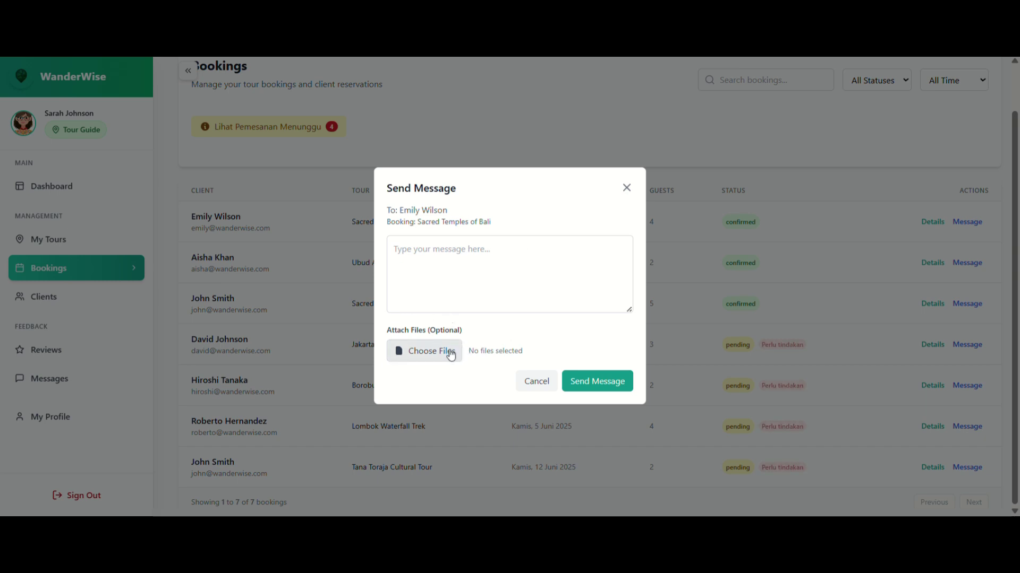
click(475, 274)
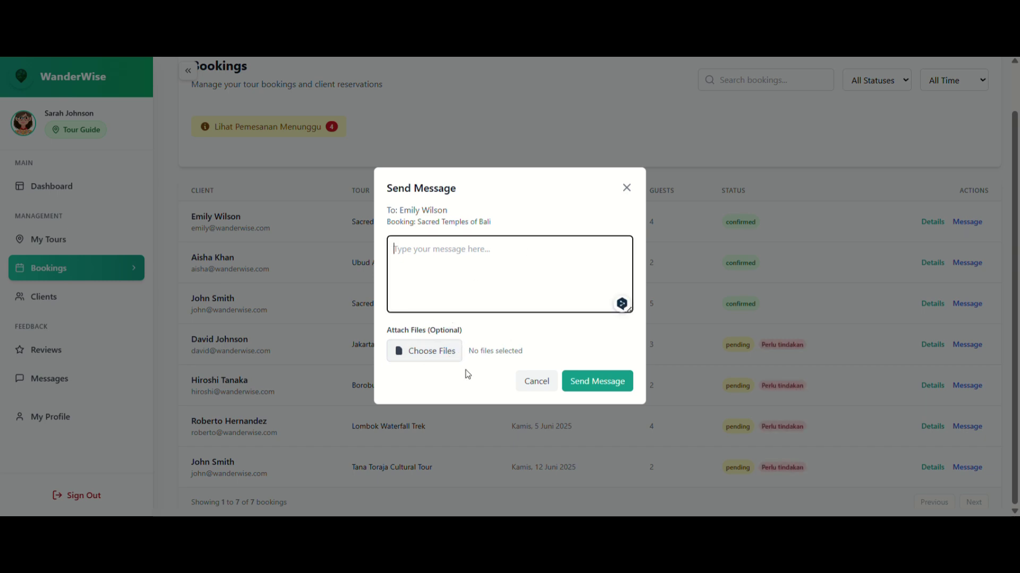
click(537, 381)
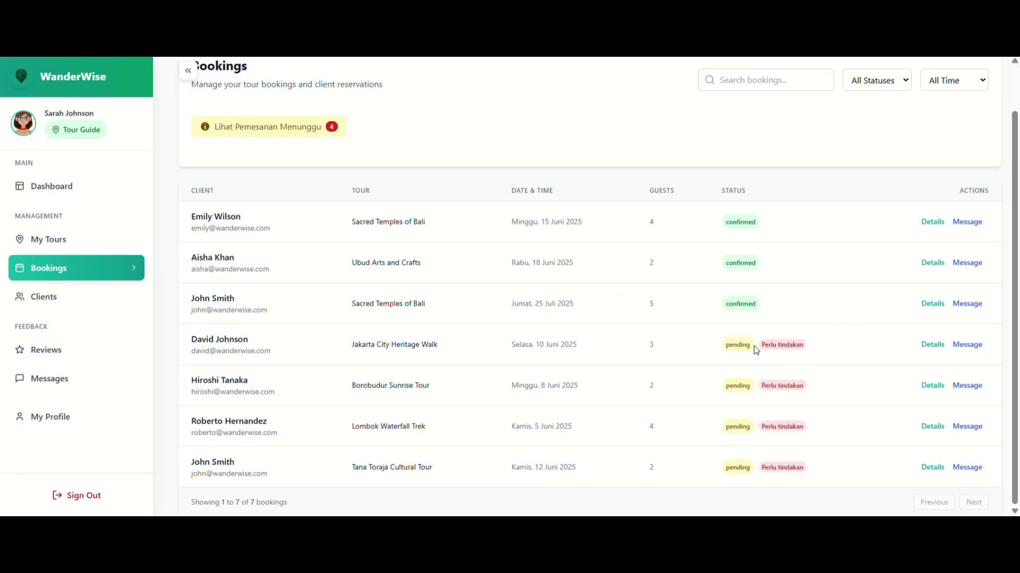
Accept the pending Jakarta City Heritage Walk booking, then clear the Pending filter.
click(269, 132)
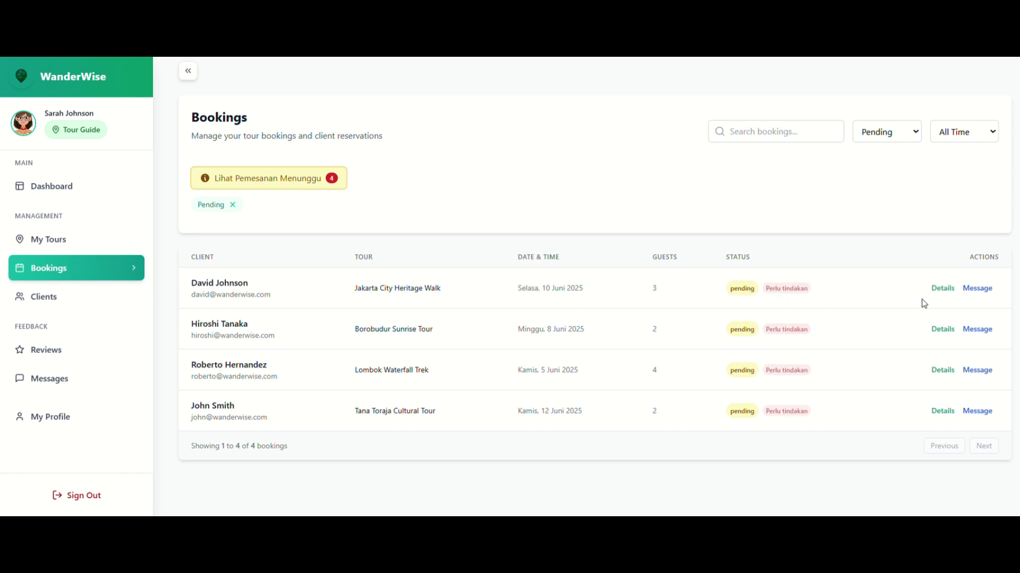
click(943, 290)
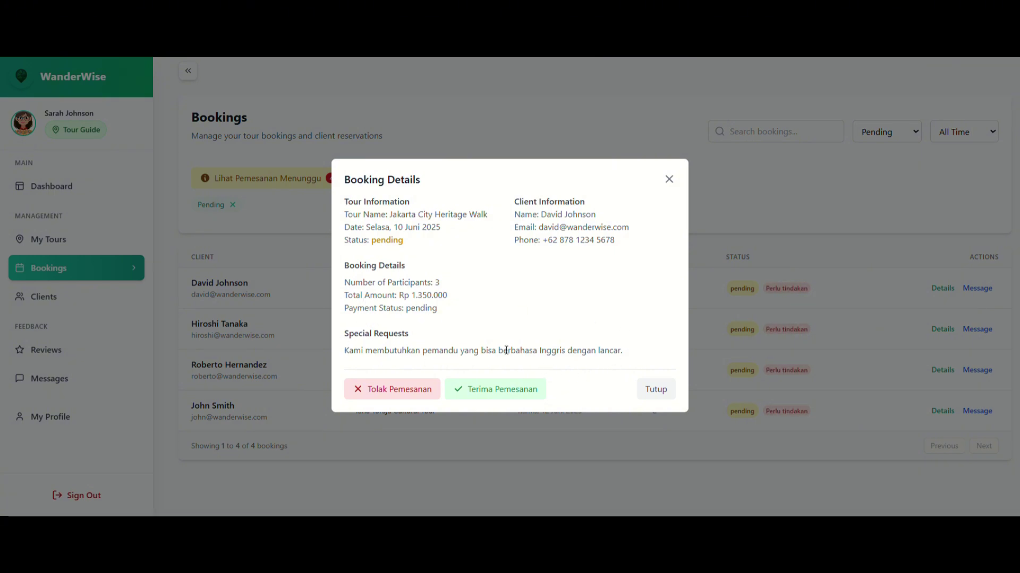
click(478, 391)
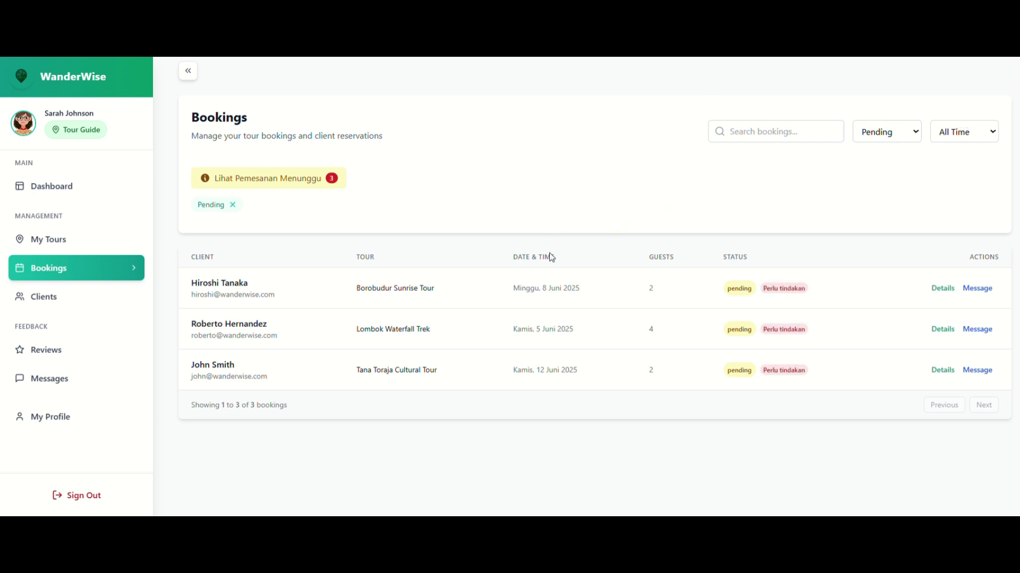
click(234, 206)
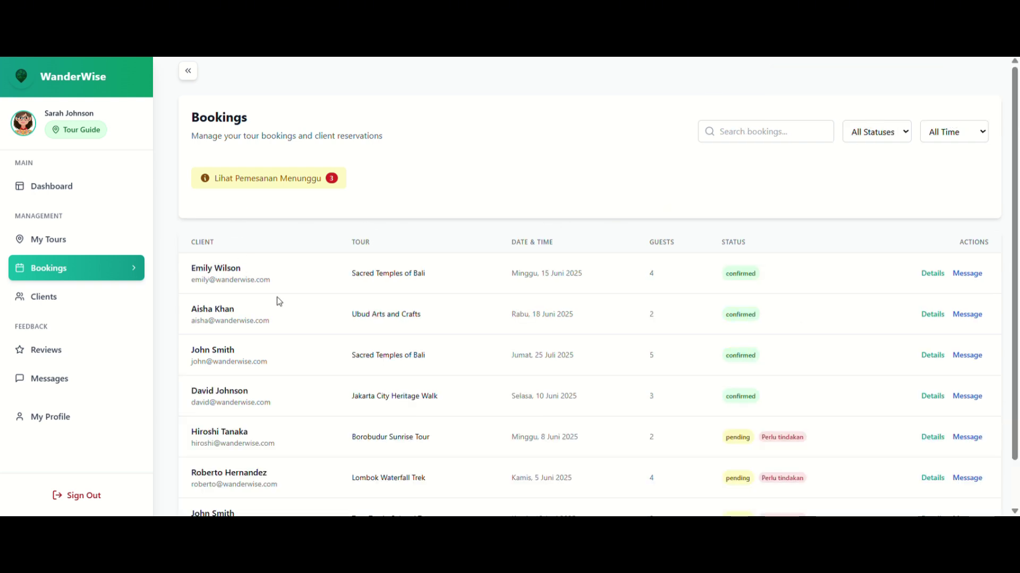
scroll(279, 302, down, 2)
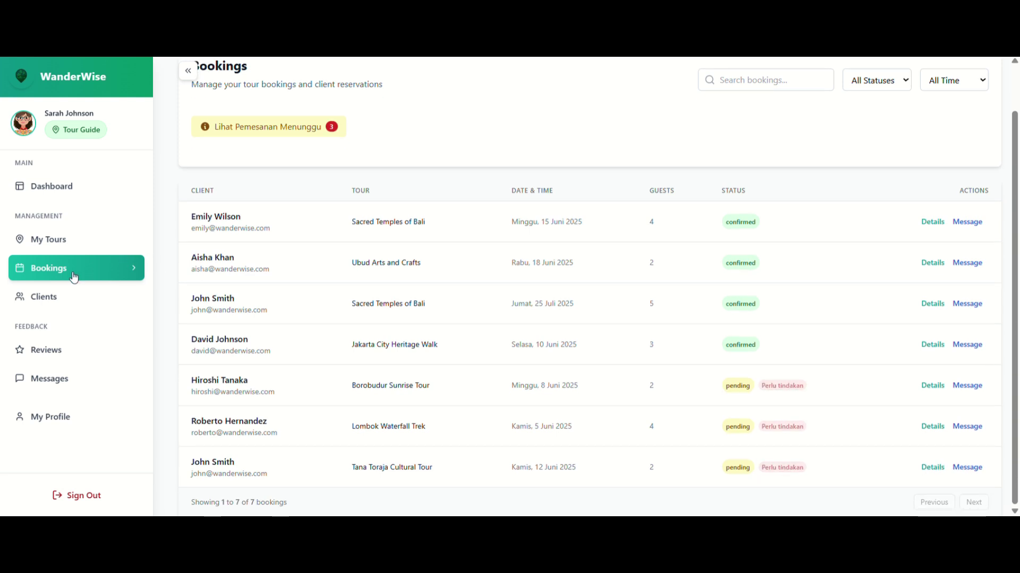
On the Clients page, view the first client's details and close them.
click(53, 308)
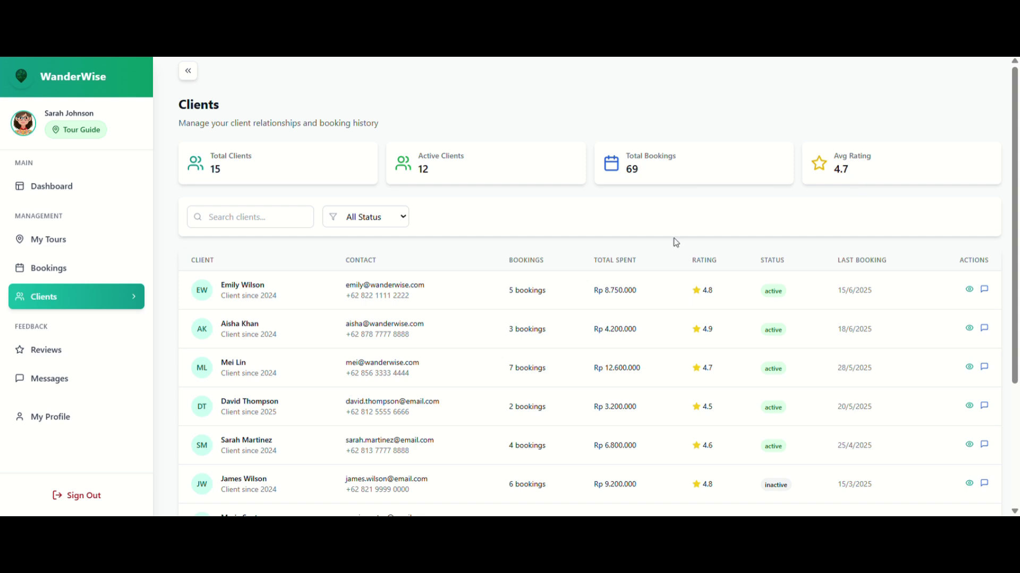
scroll(675, 242, down, 1)
scroll(675, 242, down, 1)
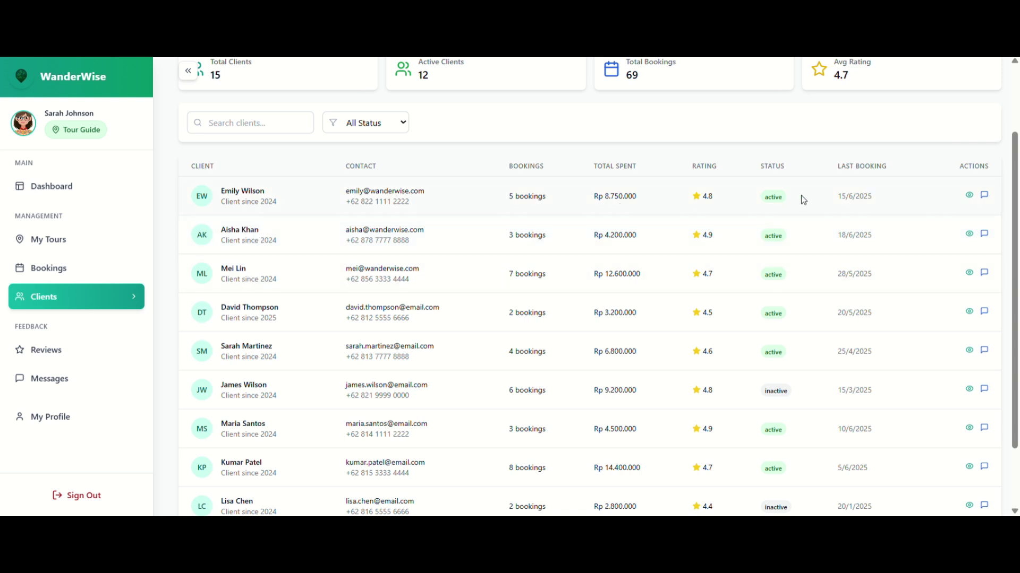
click(969, 197)
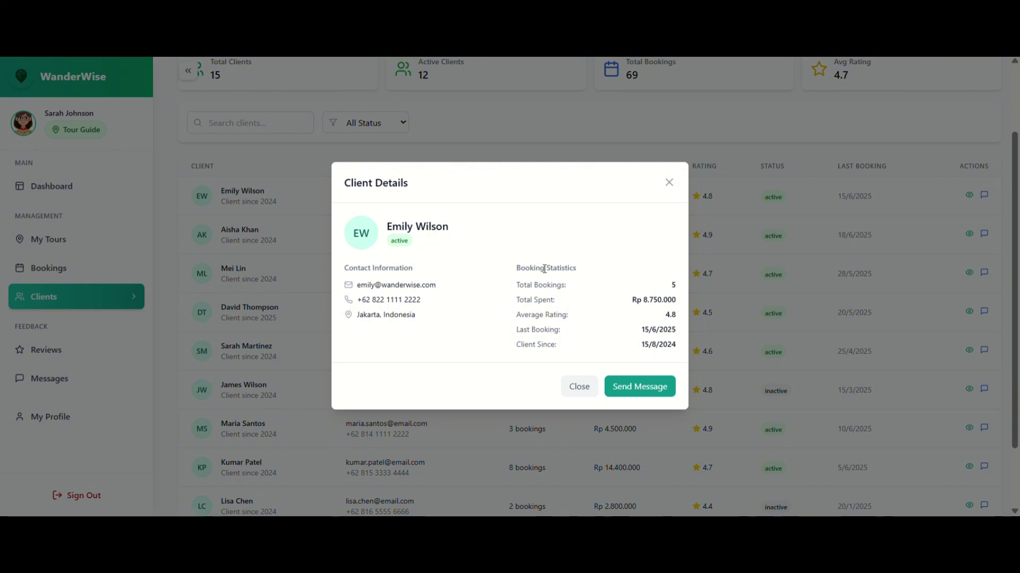
click(579, 386)
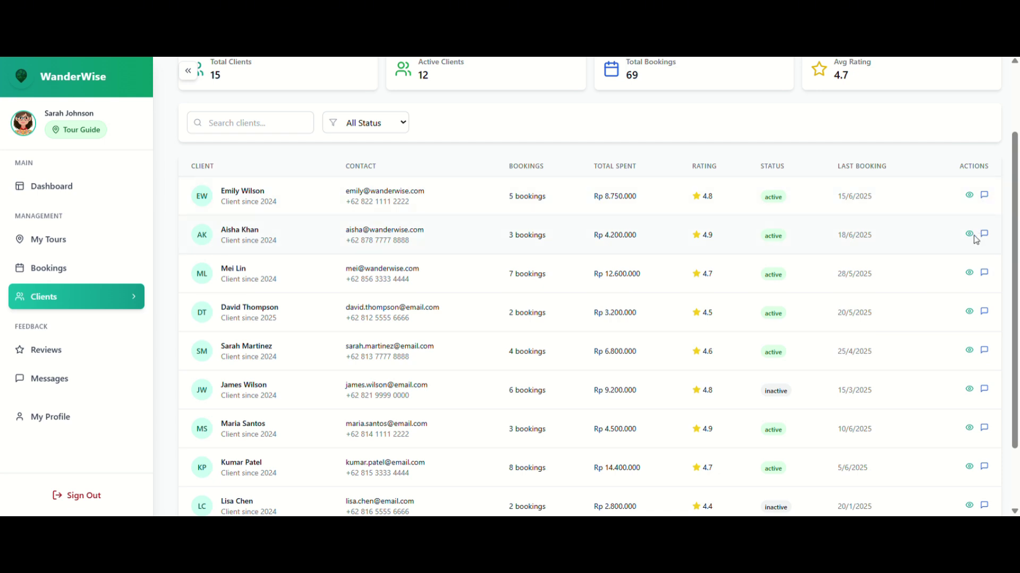
Set the client status filter to Inactive, then to Active.
scroll(860, 266, up, 1)
scroll(860, 266, up, 2)
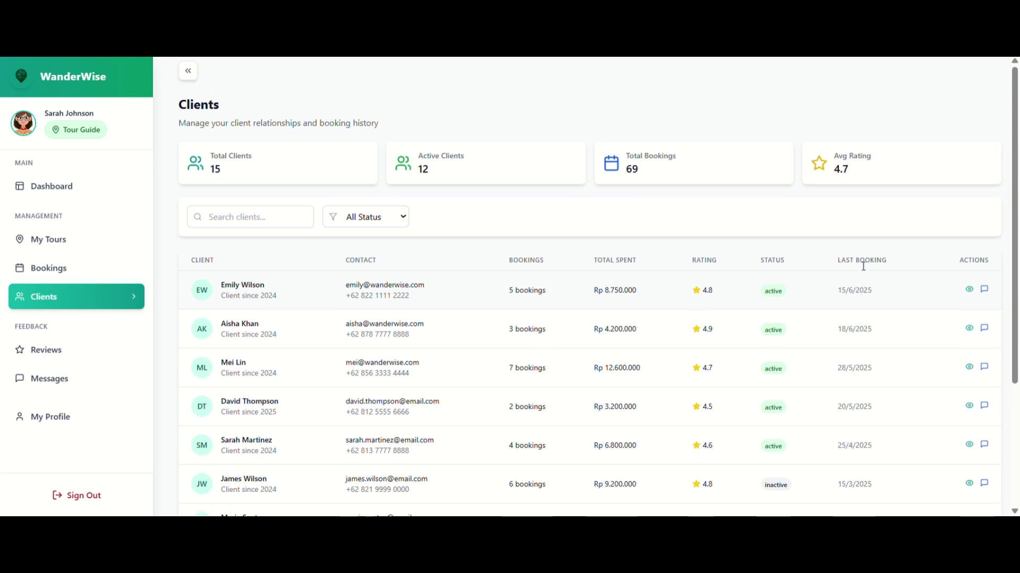
click(359, 227)
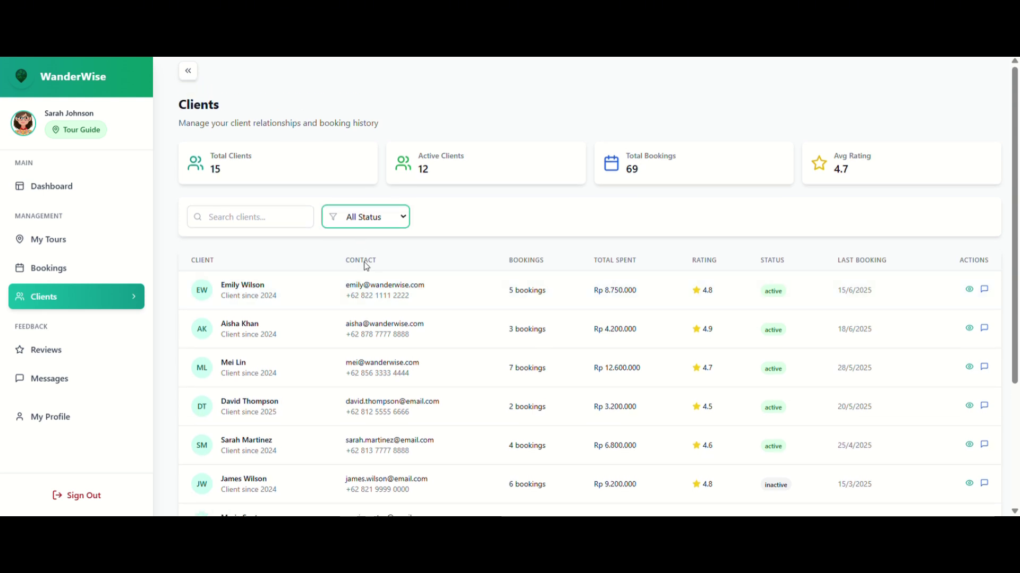
click(368, 270)
click(367, 229)
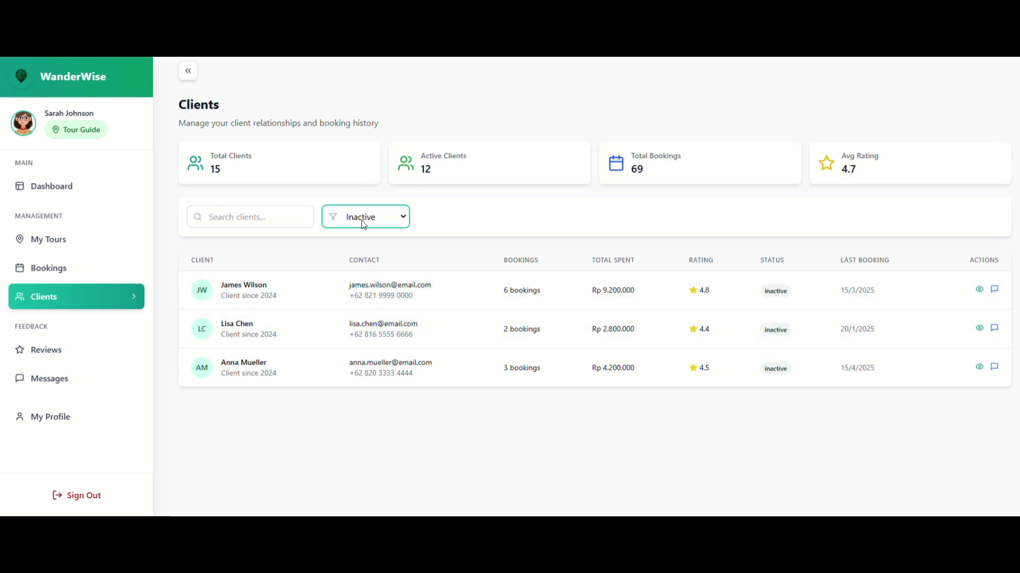
click(369, 262)
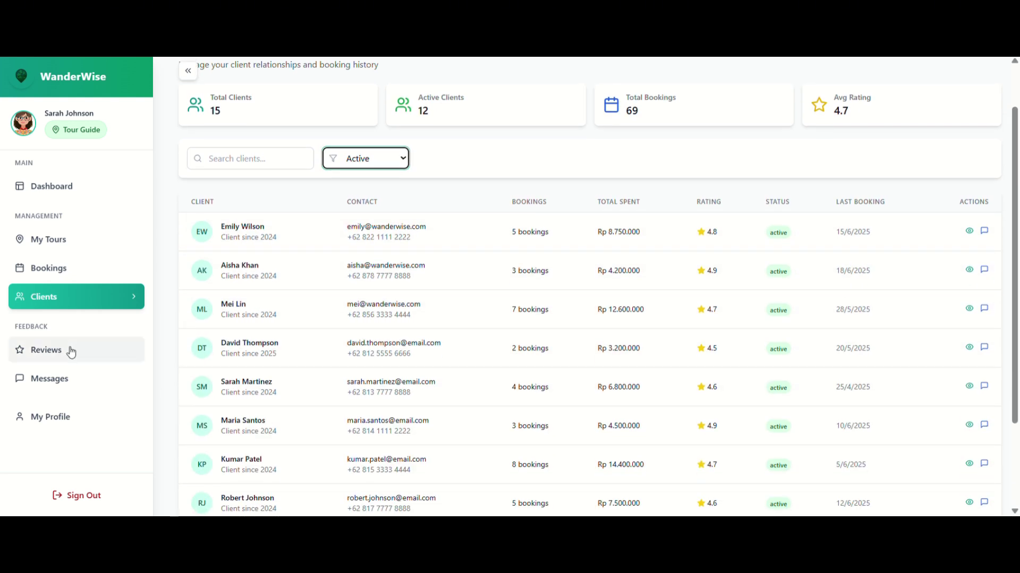
On the Reviews page, view the first review's details and close them unchanged.
click(76, 354)
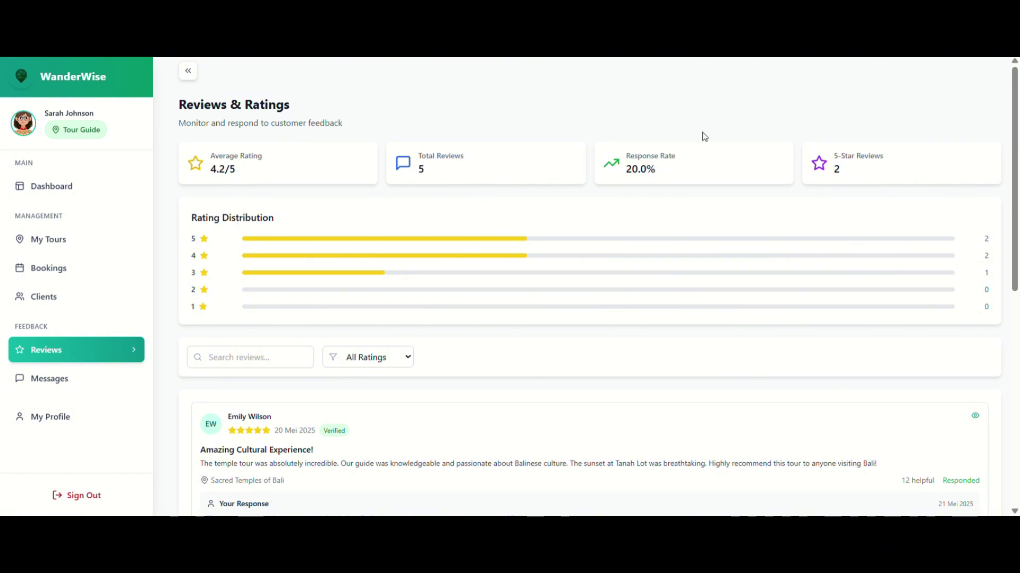
scroll(717, 282, down, 4)
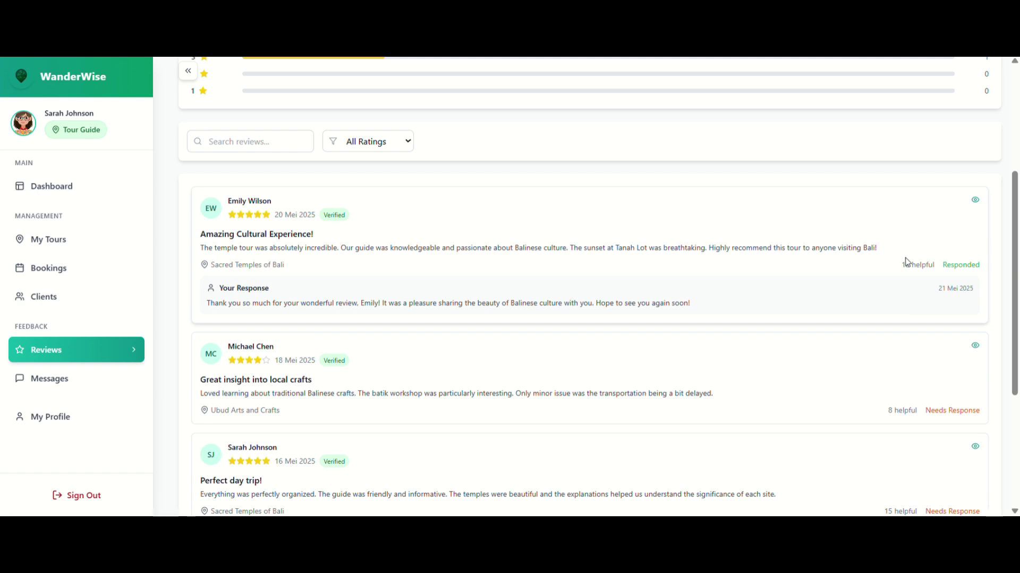
click(975, 201)
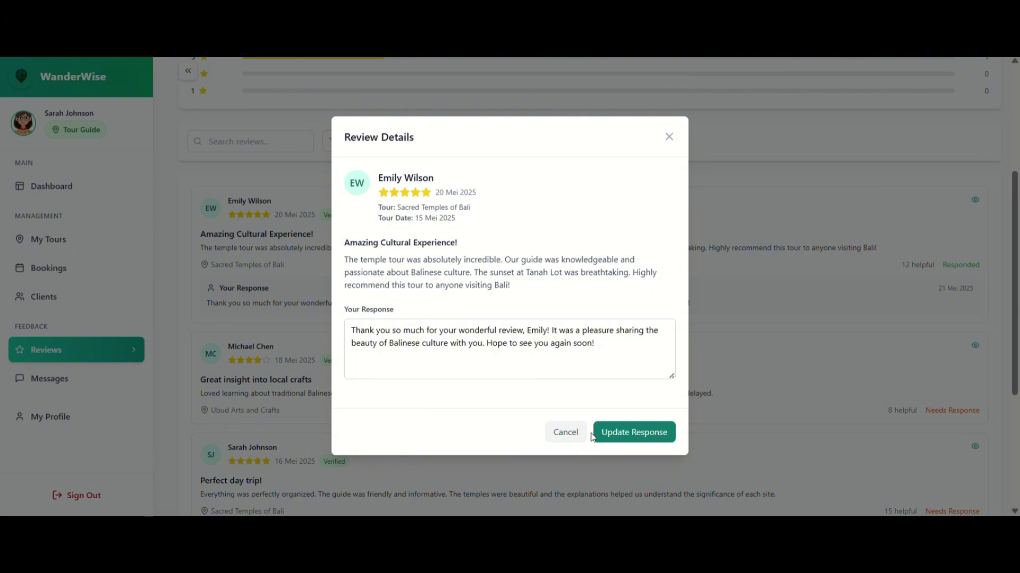
click(561, 432)
Set the rating filter to 4 stars, then switch it to 3 stars.
scroll(556, 434, down, 1)
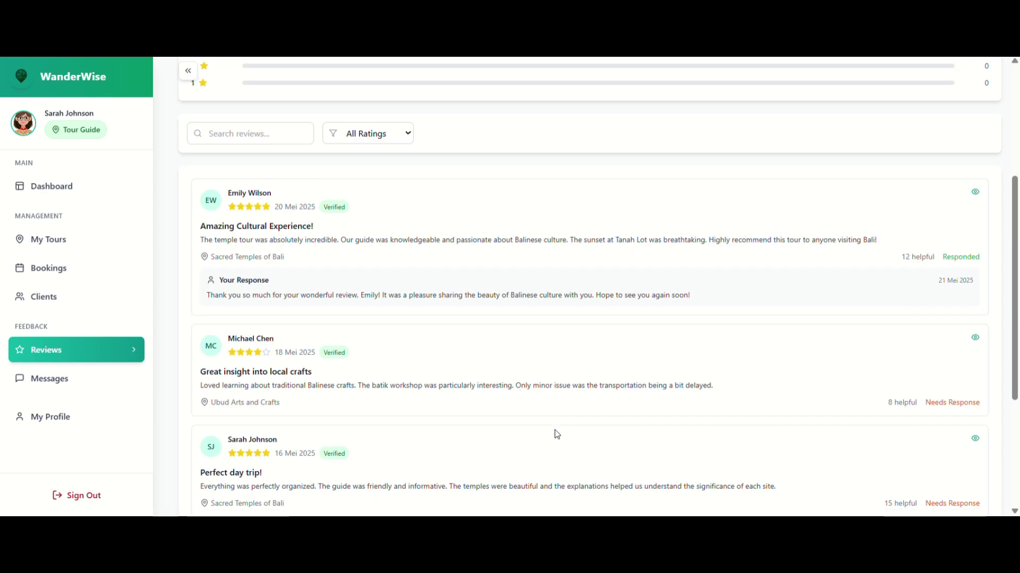
click(404, 109)
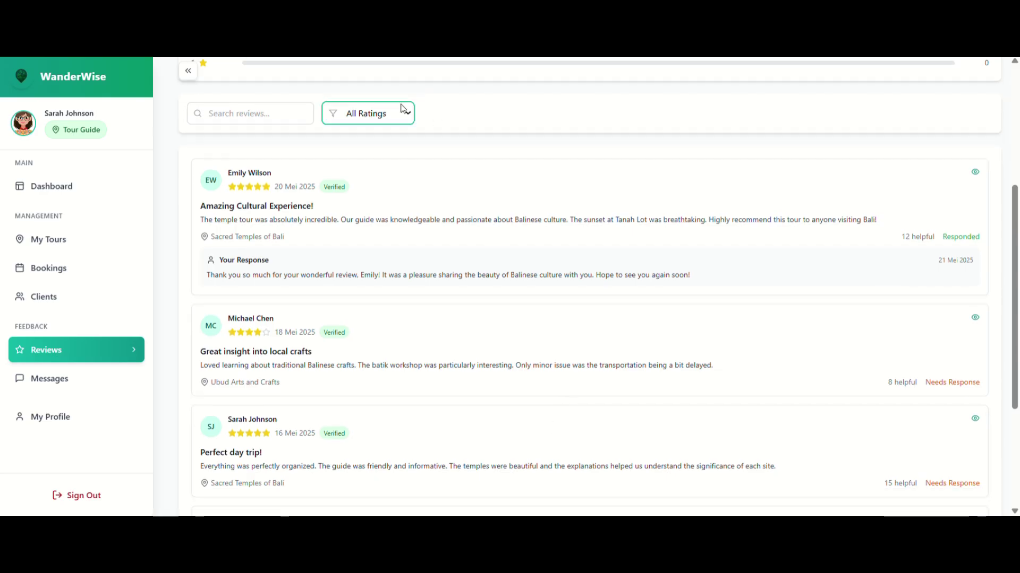
click(371, 171)
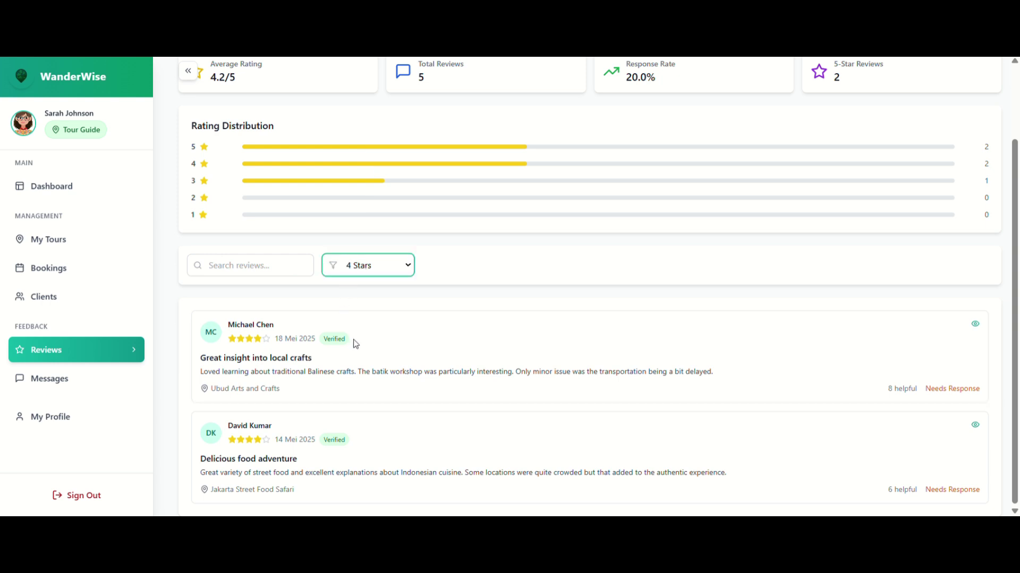
key(Down)
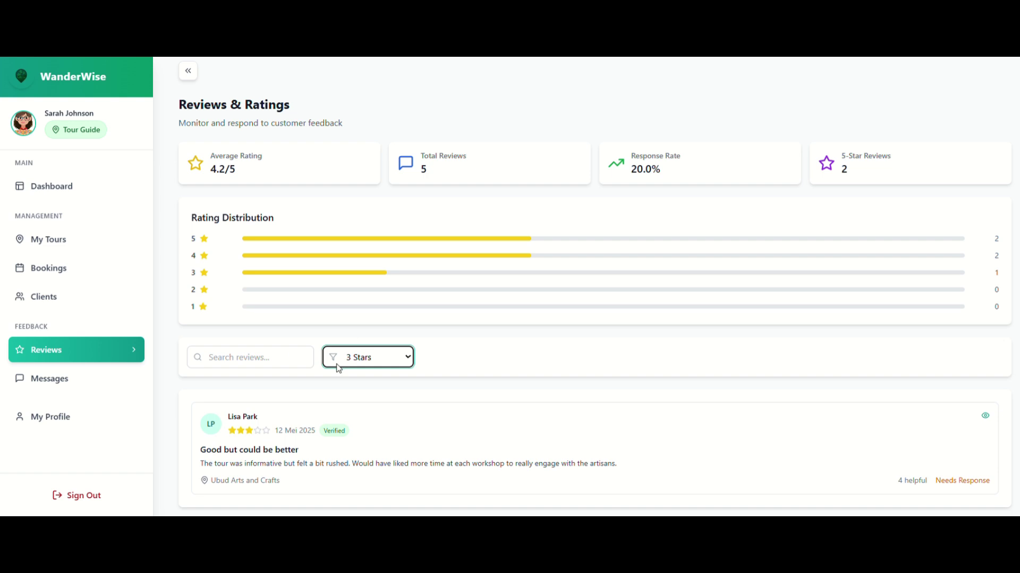
click(74, 397)
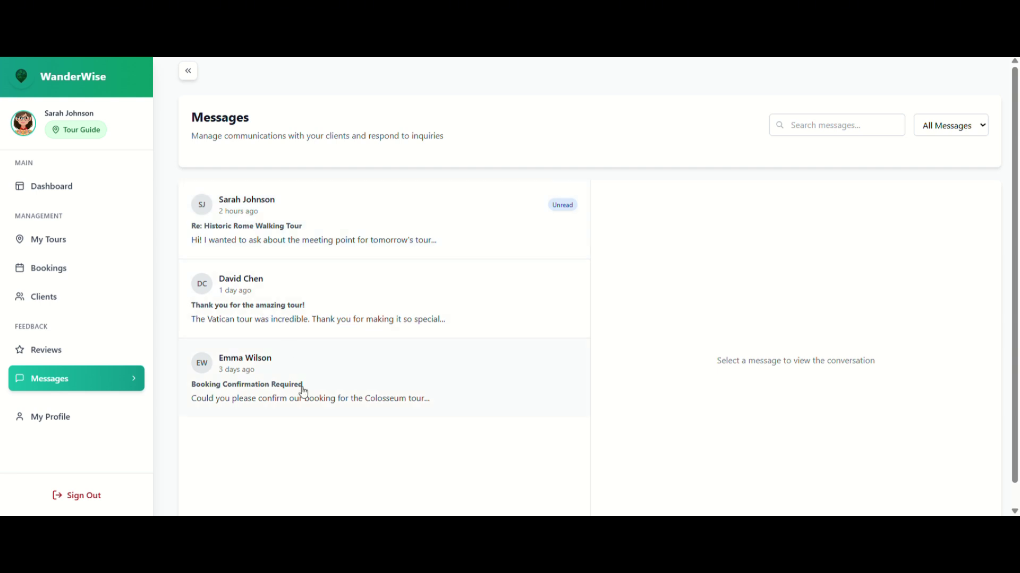
Reply 'okey just settle the meeting time' in the Historic Rome Walking Tour conversation.
click(546, 212)
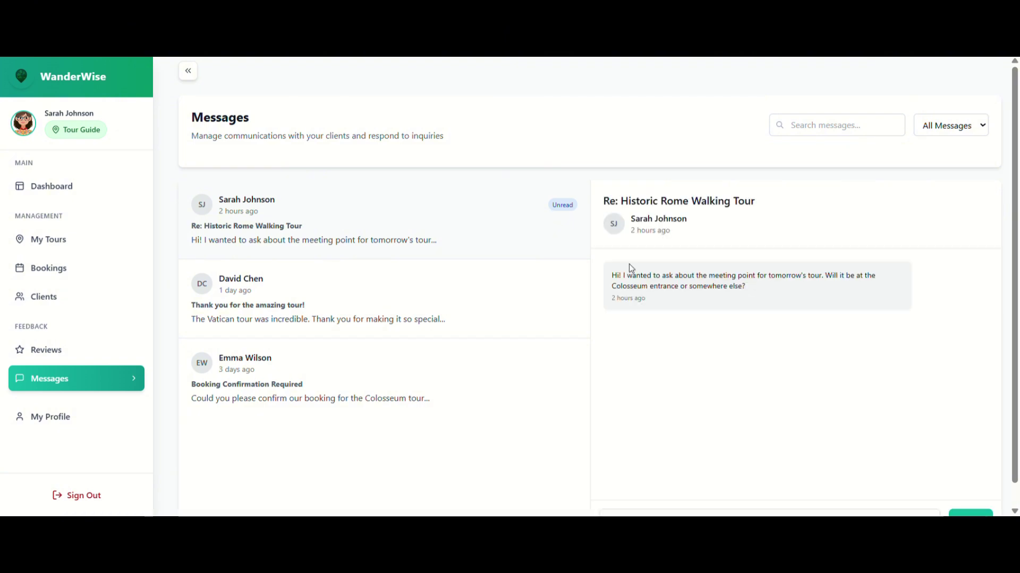
scroll(644, 286, down, 1)
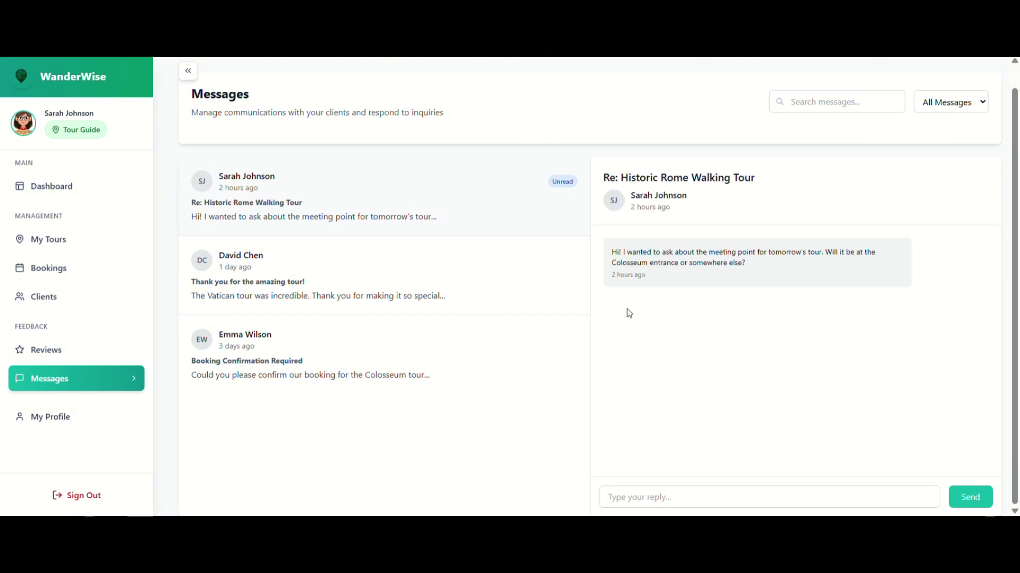
click(645, 497)
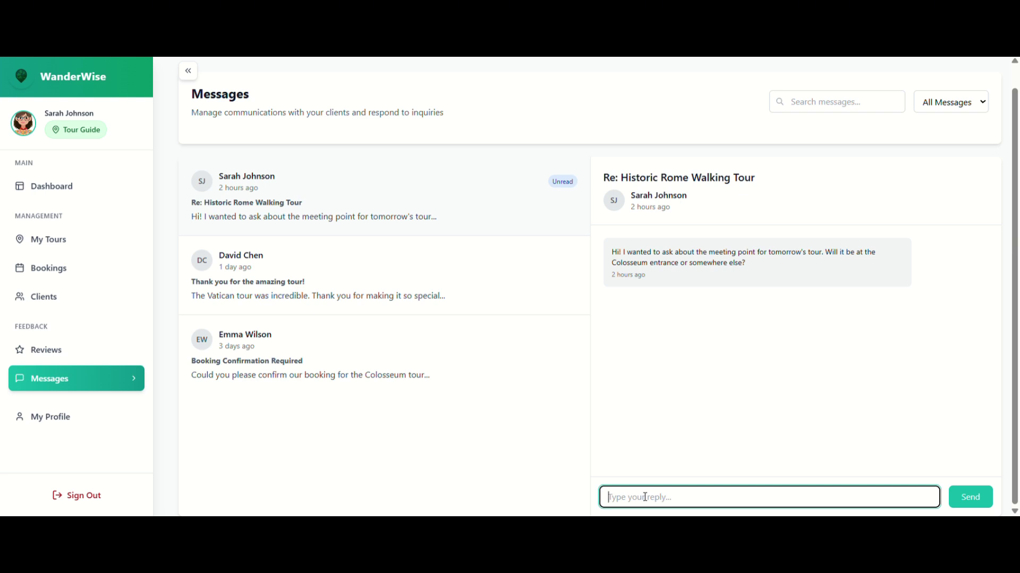
text(o)
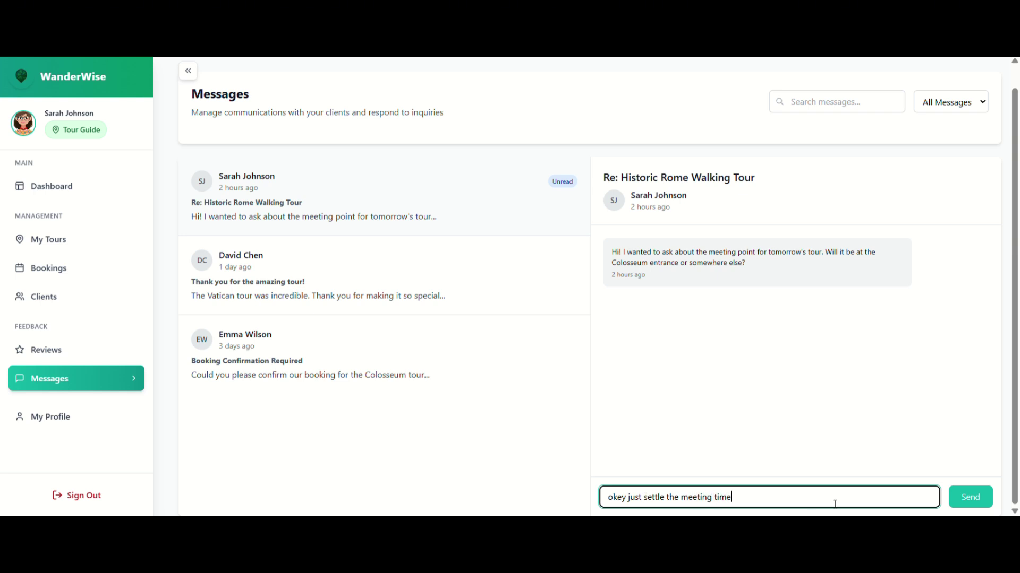
click(968, 501)
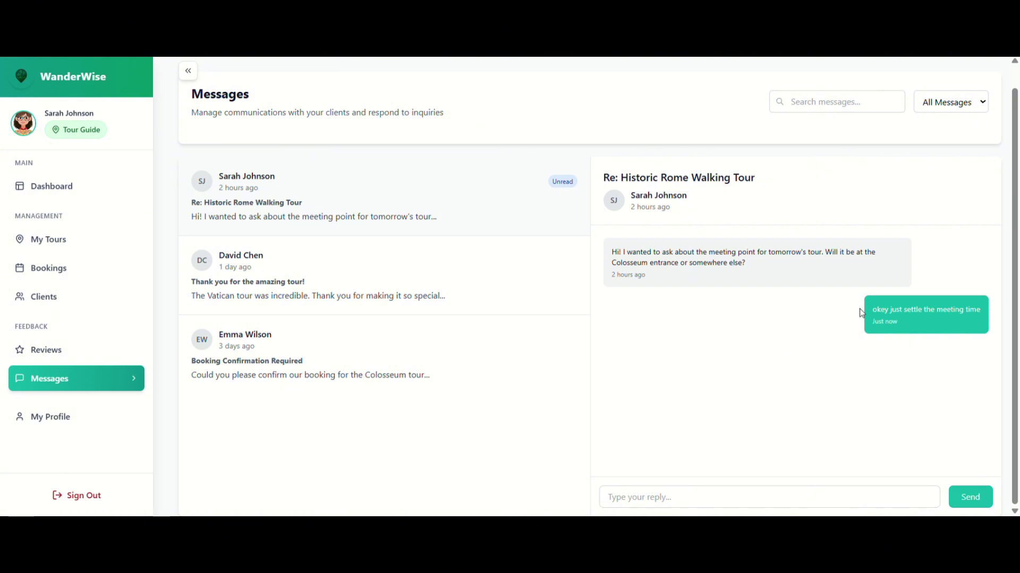
scroll(800, 263, up, 1)
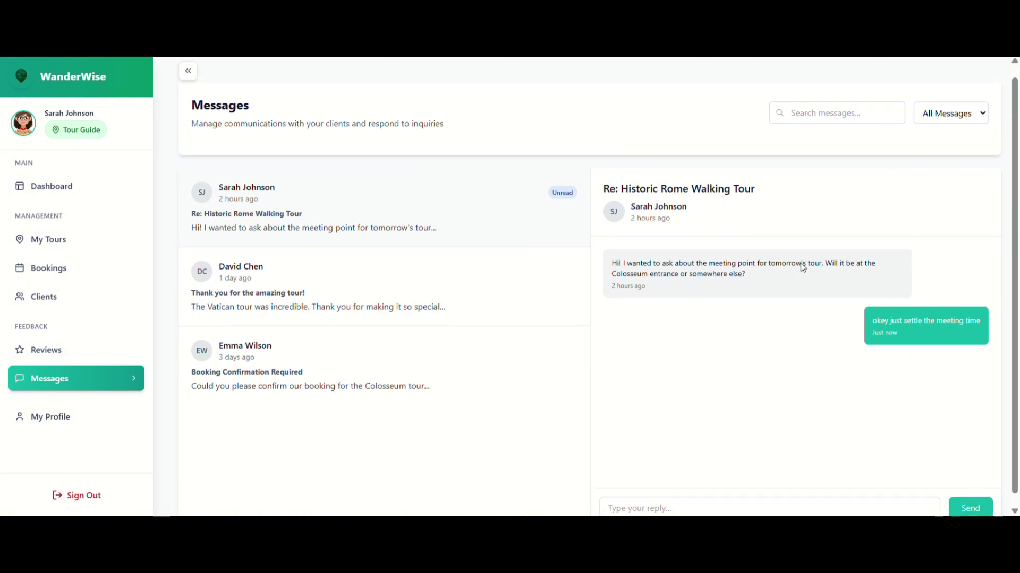
Put the tour guide's profile into editing mode and select part of the email field.
click(98, 419)
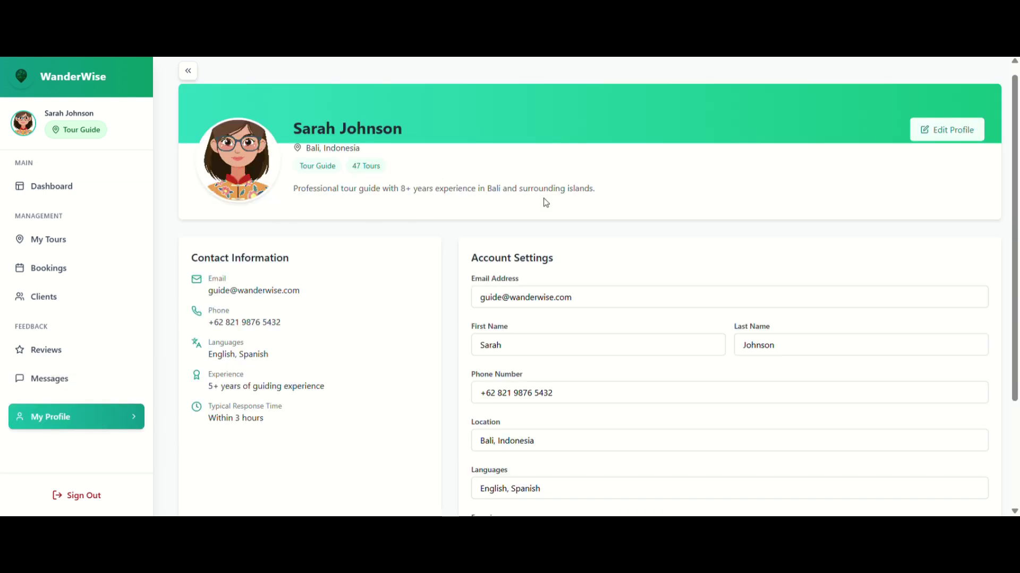
scroll(676, 268, down, 3)
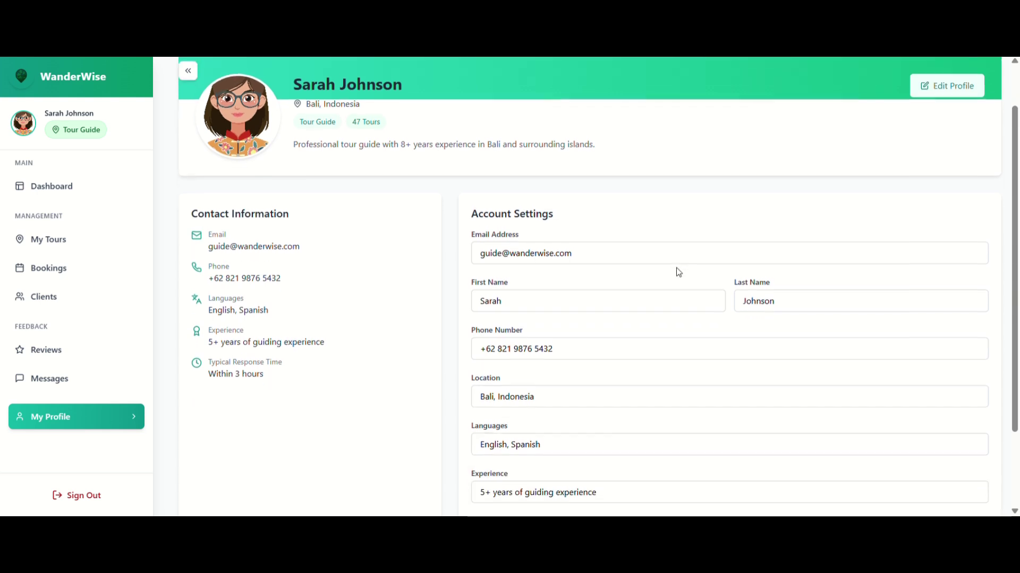
scroll(681, 272, up, 3)
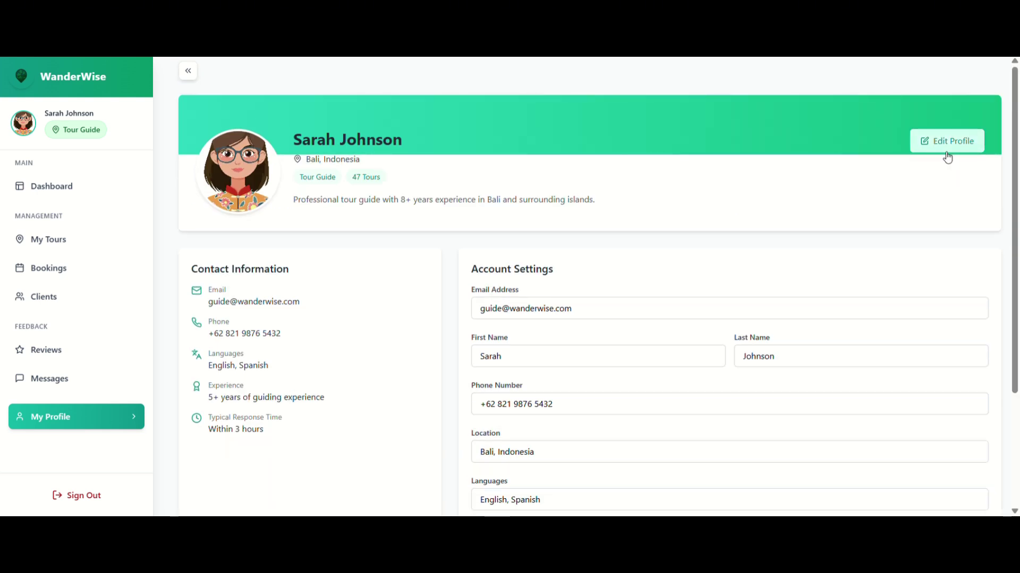
click(947, 152)
click(747, 310)
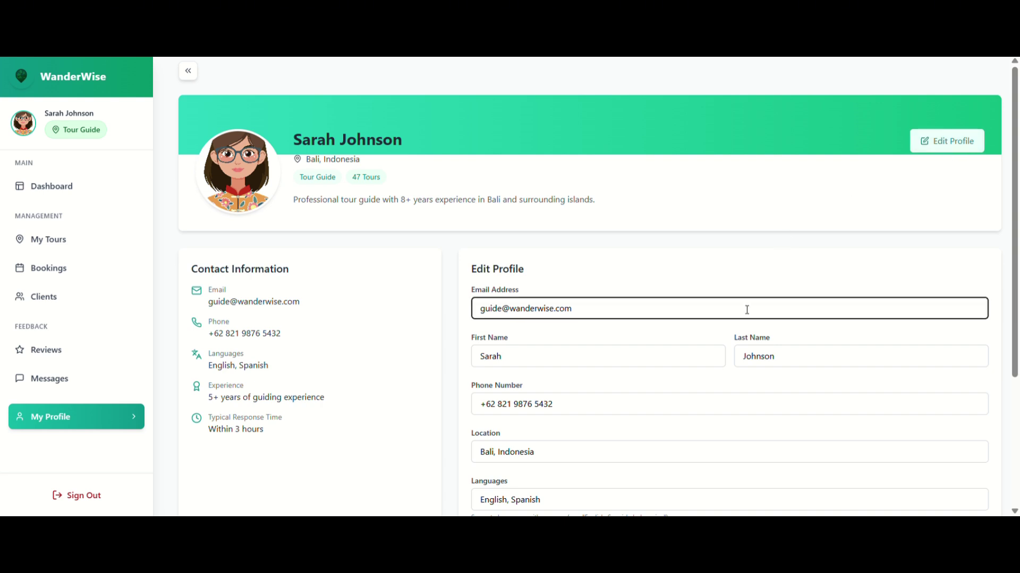
double_click(734, 313)
click(926, 141)
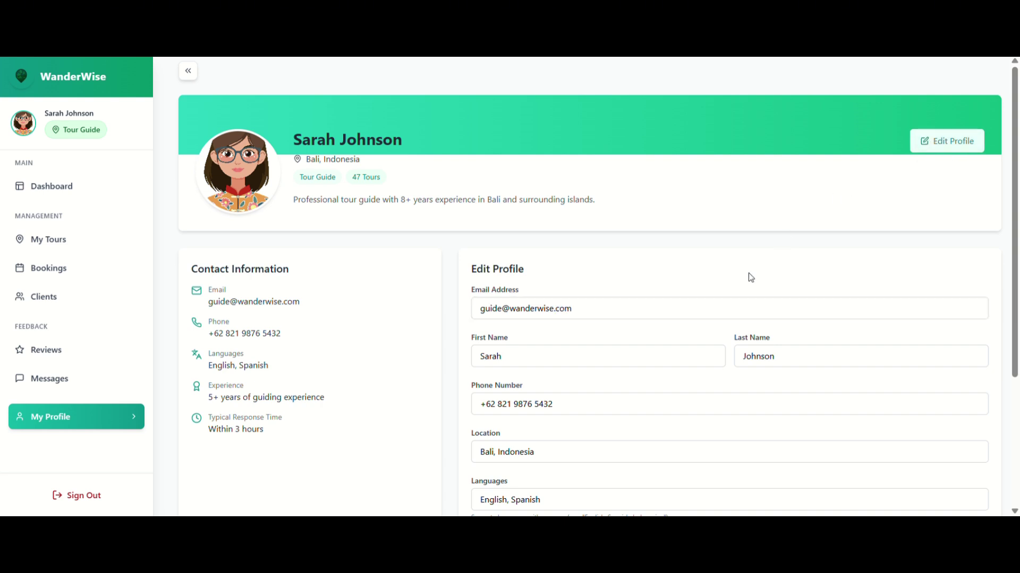
Go through the bio, experience and languages fields, then save the profile unchanged.
scroll(740, 289, down, 2)
scroll(740, 289, down, 2)
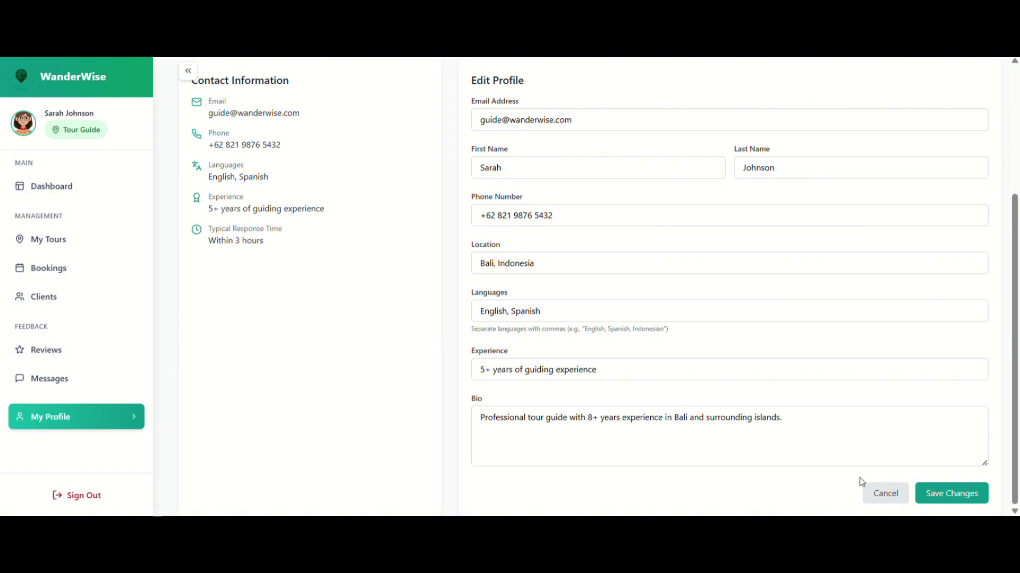
click(859, 444)
click(797, 374)
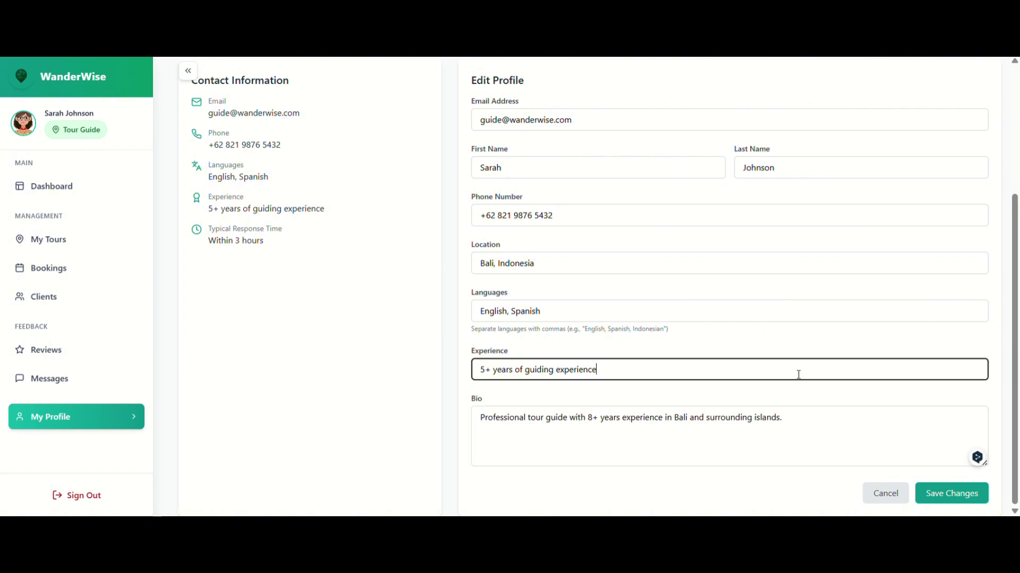
click(779, 314)
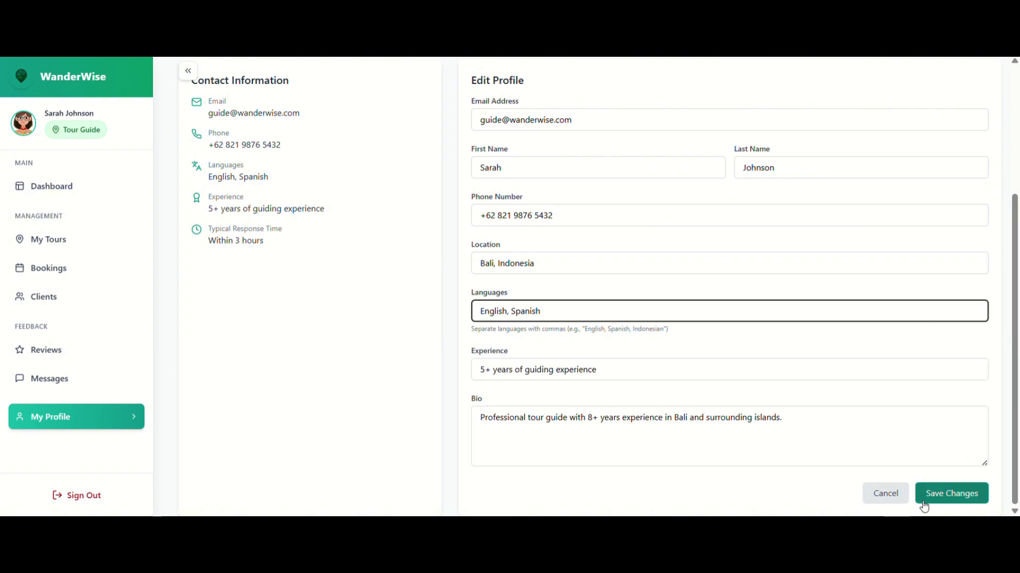
click(950, 493)
scroll(881, 405, up, 2)
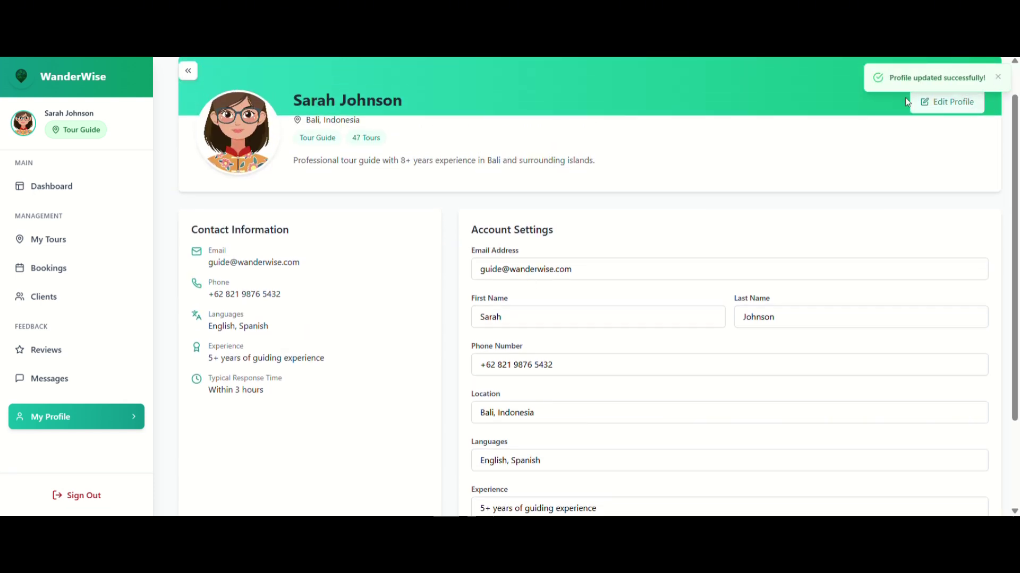
scroll(881, 260, down, 2)
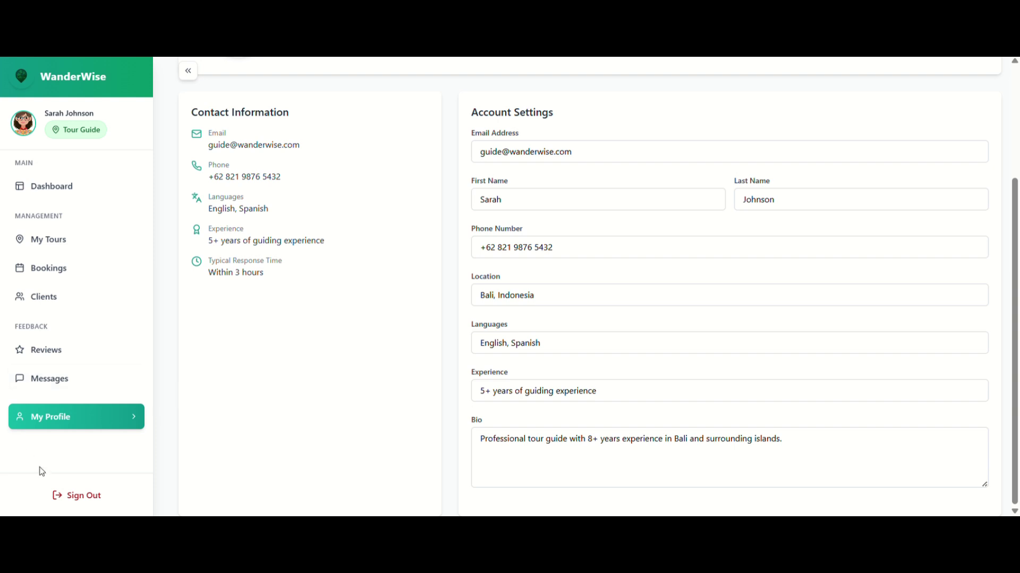
Sign out and log in using the Administrator demo account's autofilled credentials.
click(81, 494)
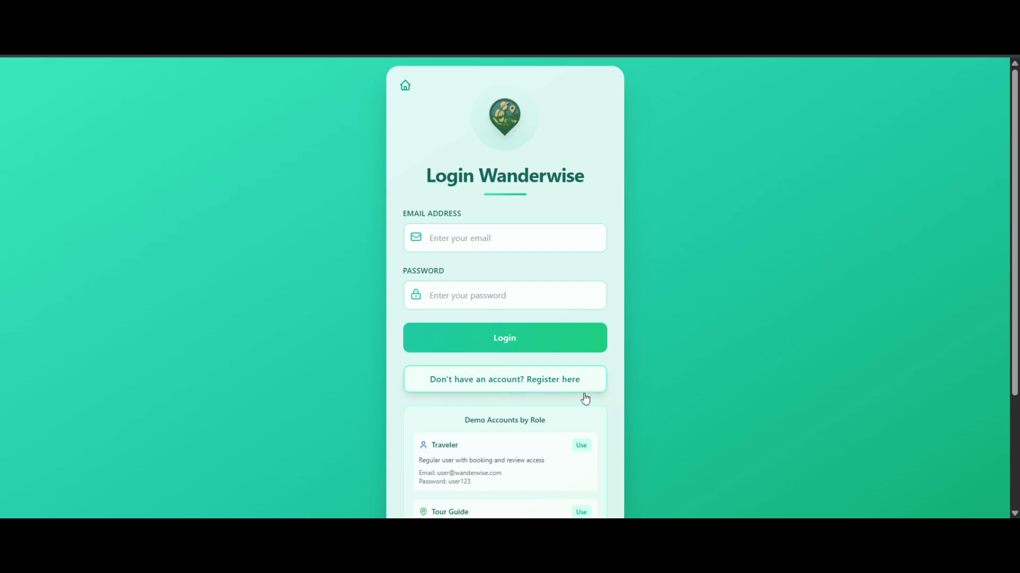
scroll(800, 325, down, 3)
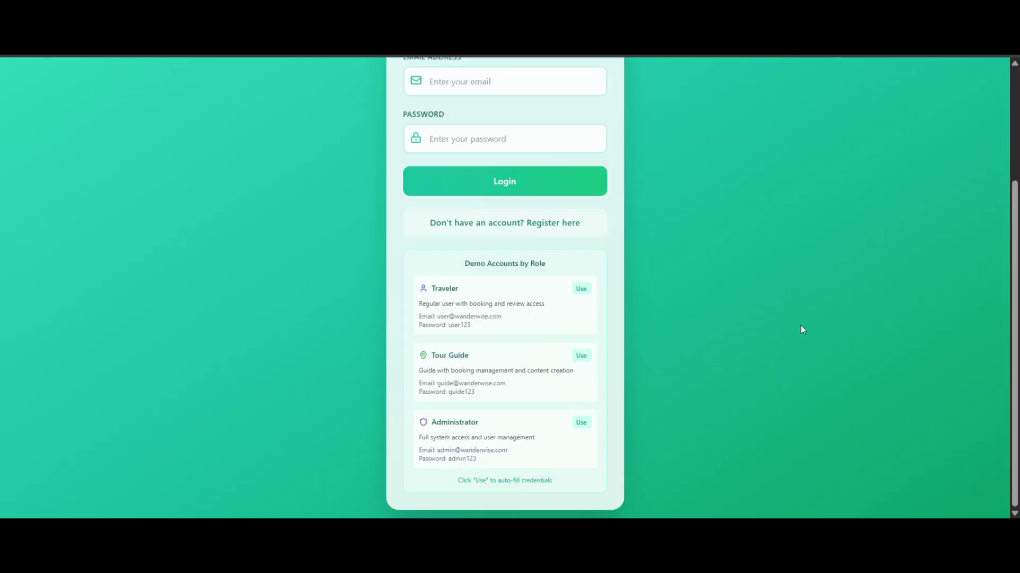
click(584, 424)
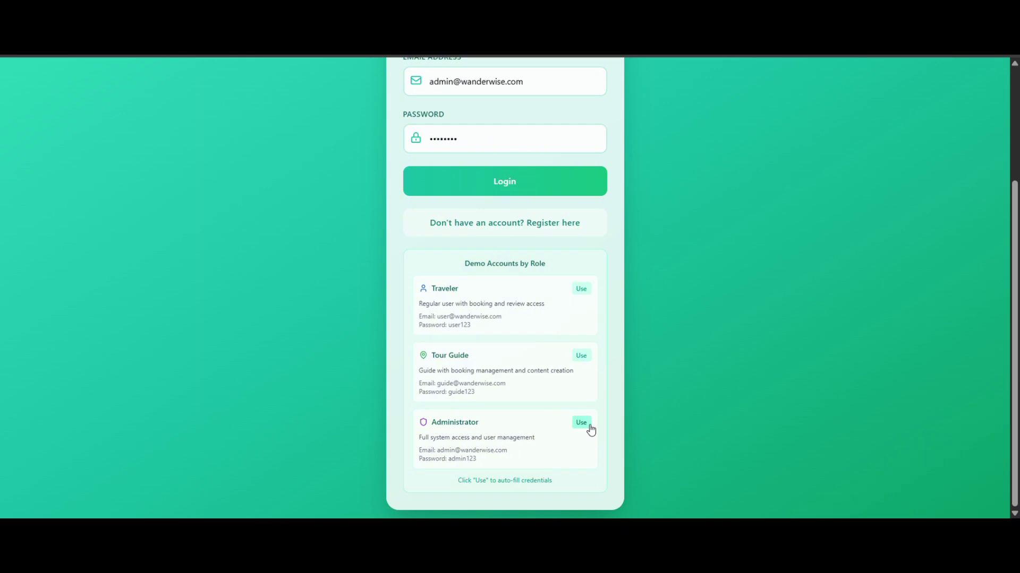
scroll(681, 255, up, 3)
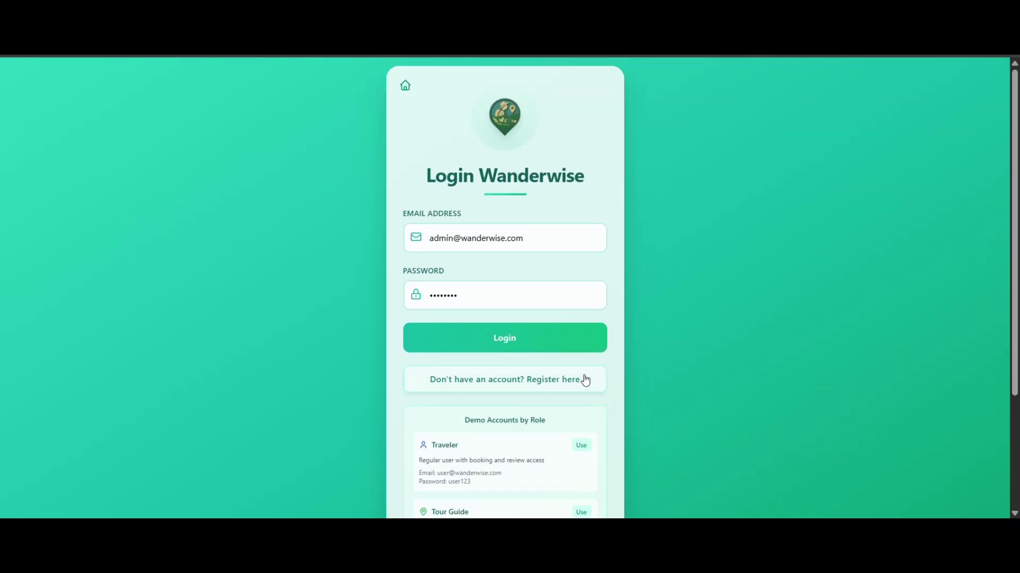
click(498, 336)
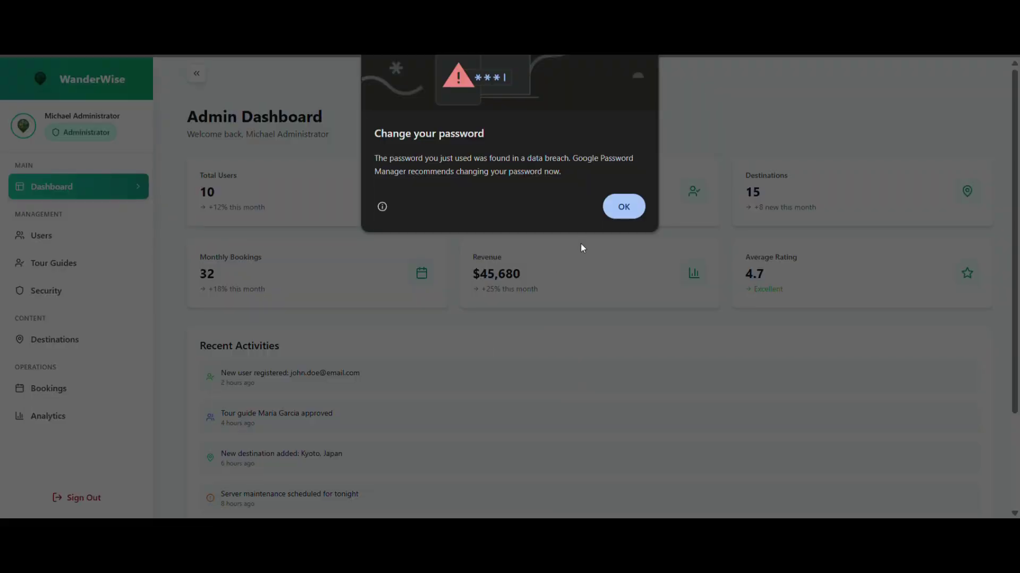
Dismiss Chrome's breached-password warning and scroll down to the dashboard's Recent Activities.
click(623, 207)
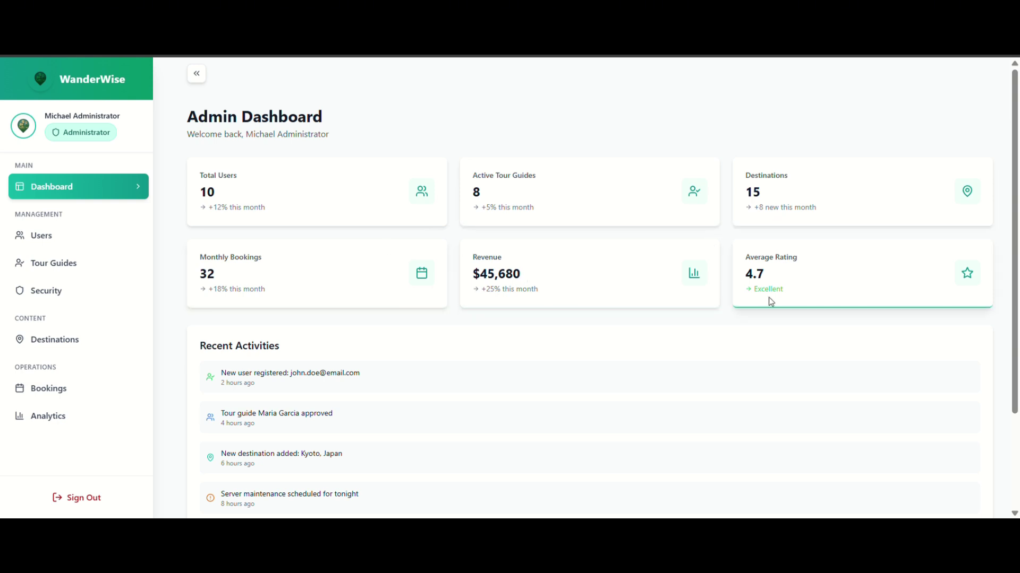
scroll(769, 298, down, 2)
scroll(770, 302, down, 1)
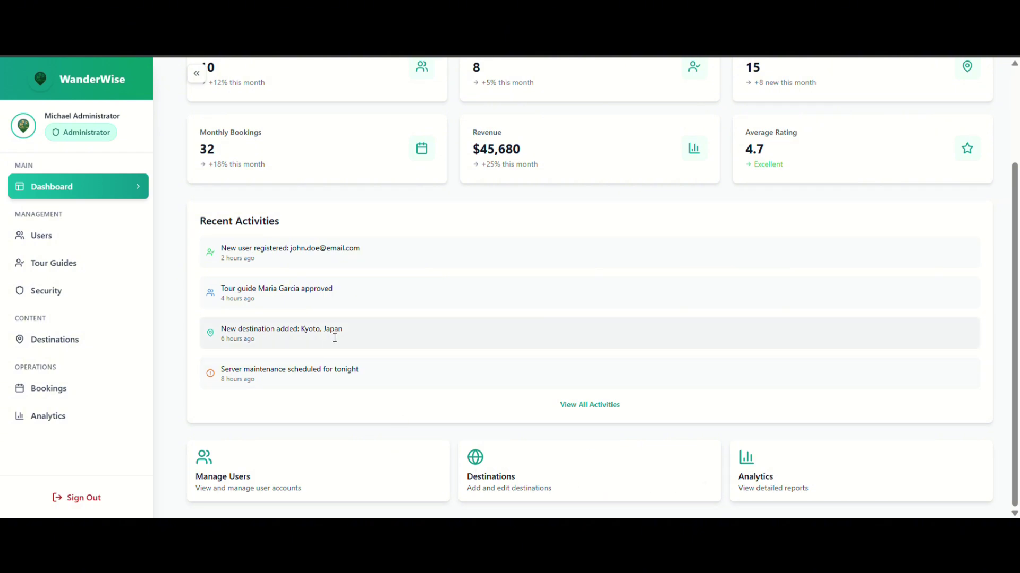
Open user management and filter the user list to Active status.
click(91, 246)
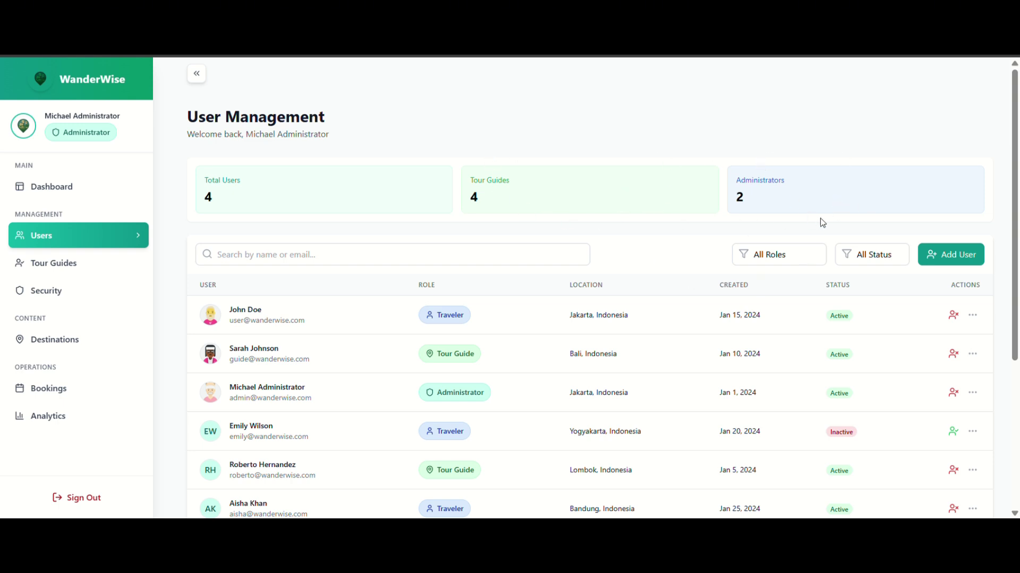
scroll(564, 264, down, 2)
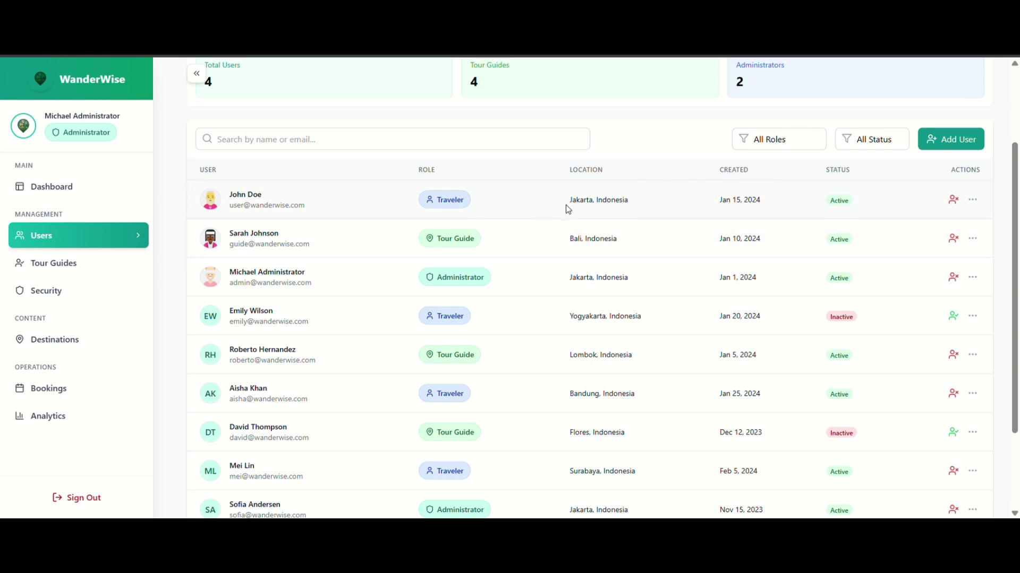
click(843, 148)
click(800, 144)
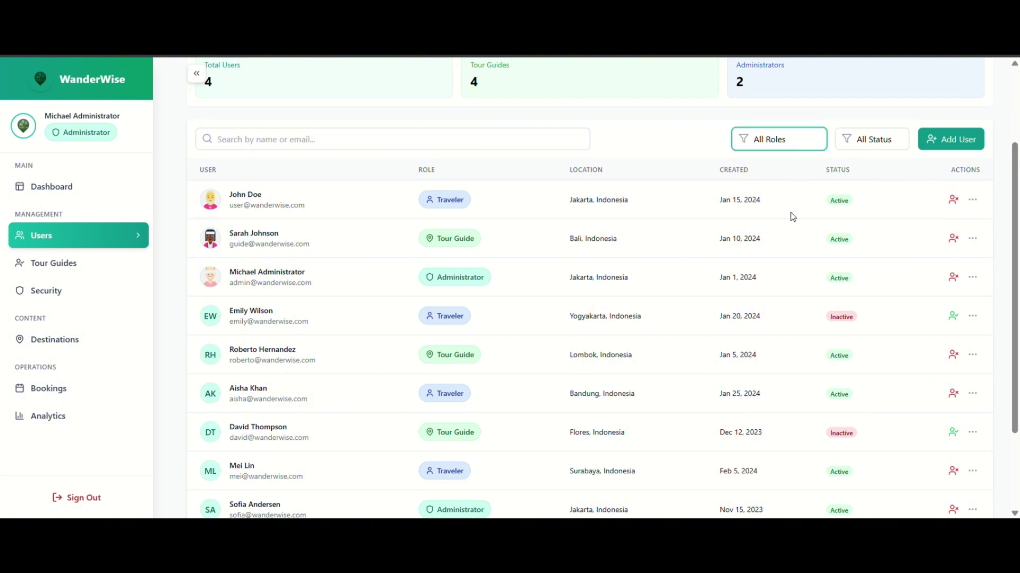
click(882, 139)
click(871, 175)
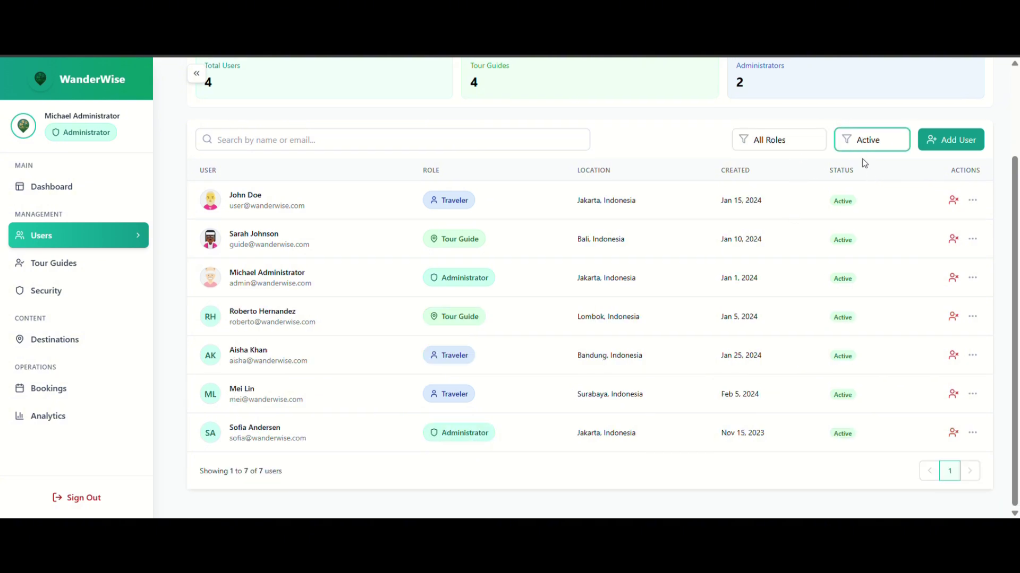
Set the role filter to Administrators and deactivate the first administrator account.
click(815, 149)
click(798, 178)
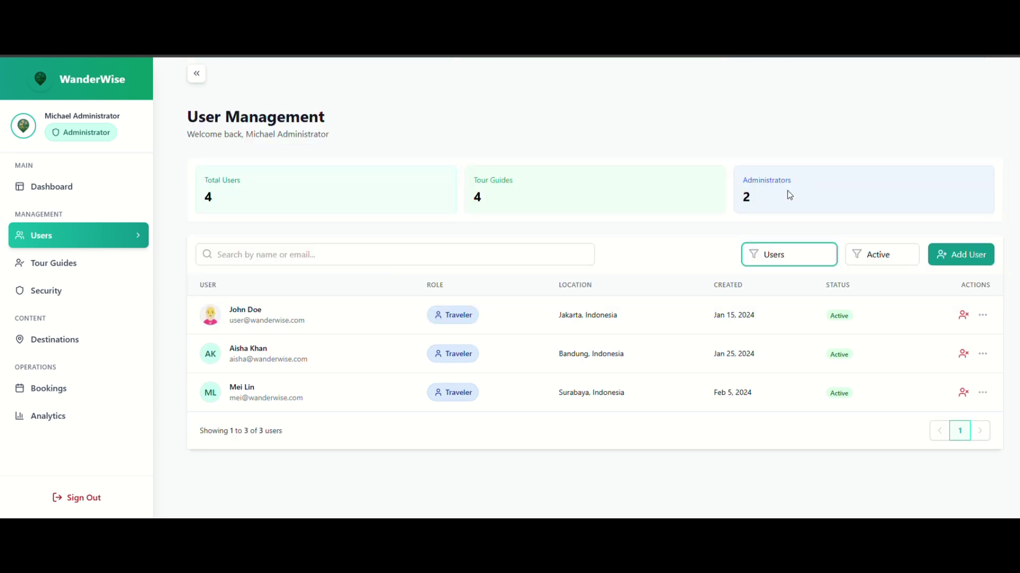
click(777, 308)
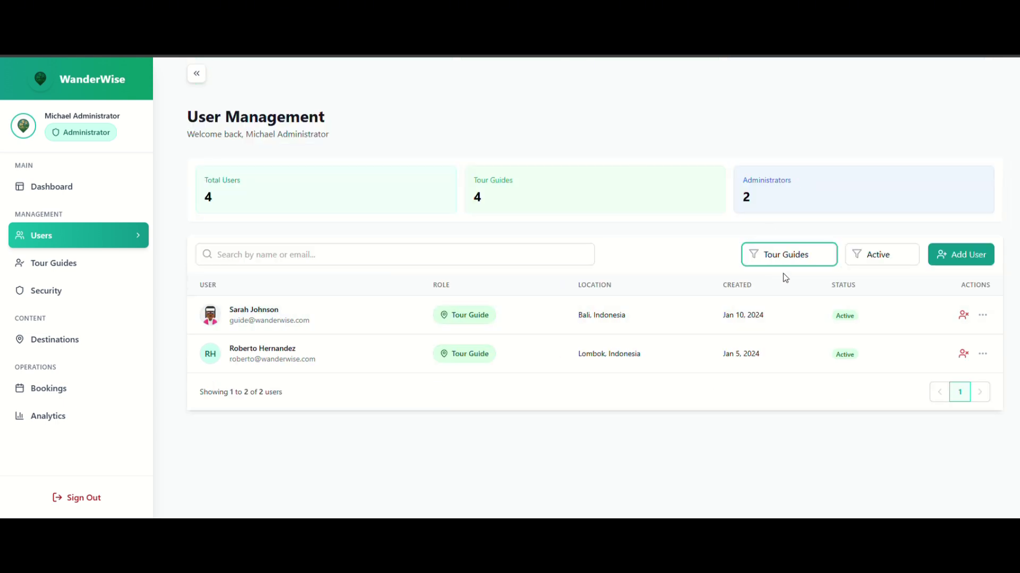
key(Down)
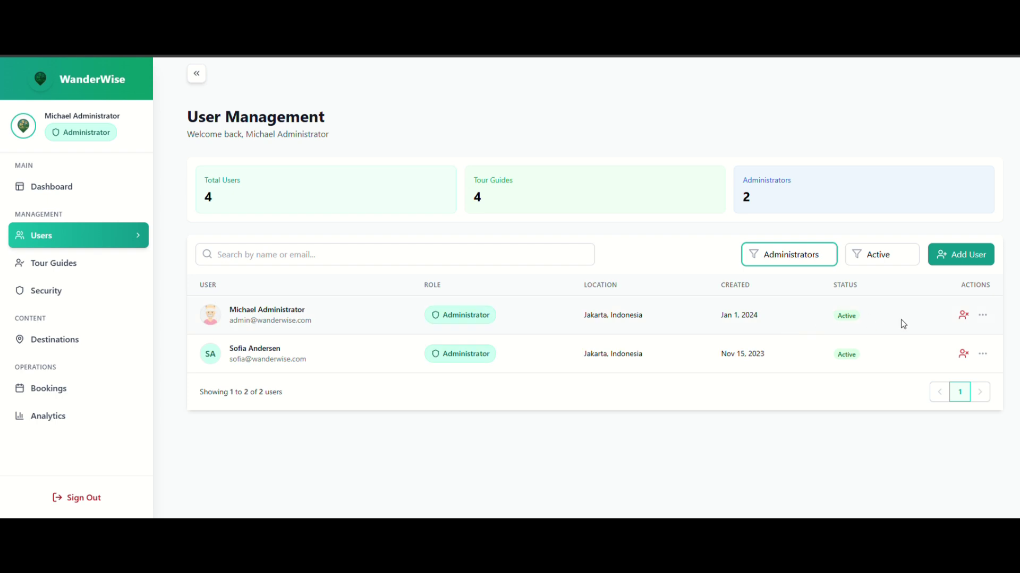
click(962, 322)
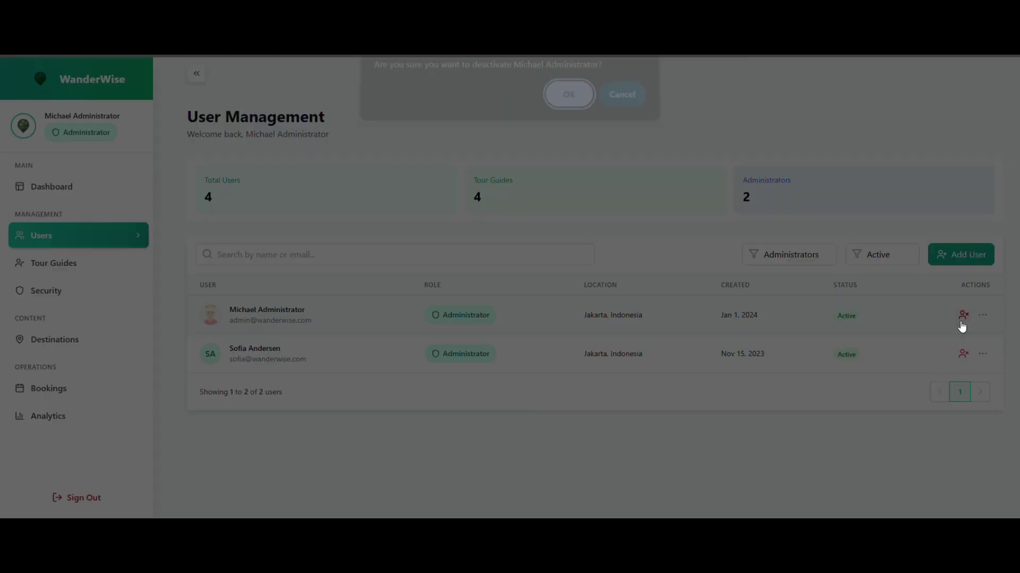
click(561, 106)
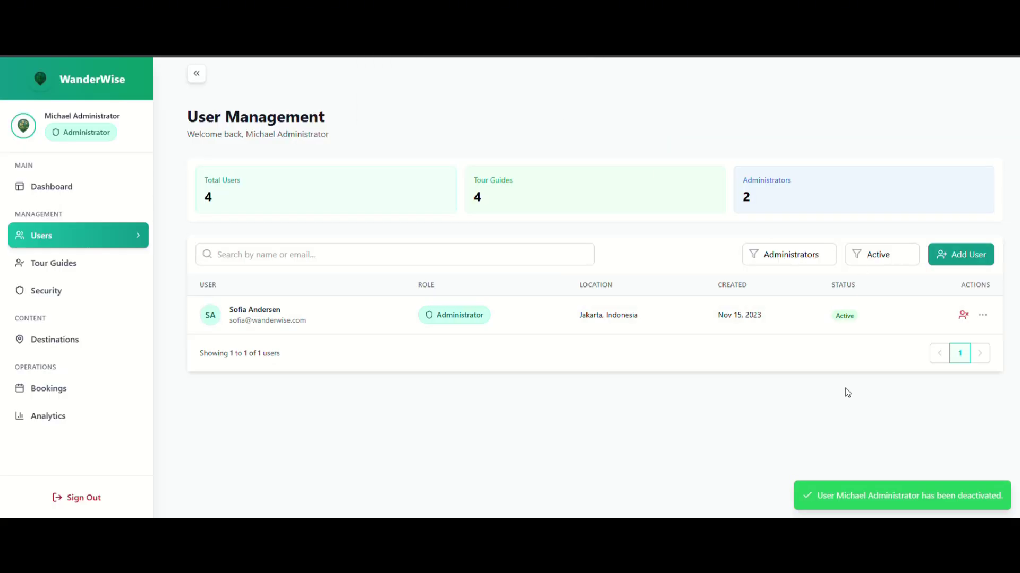
Start a new user, autofilling the name and phone and entering a username.
click(951, 262)
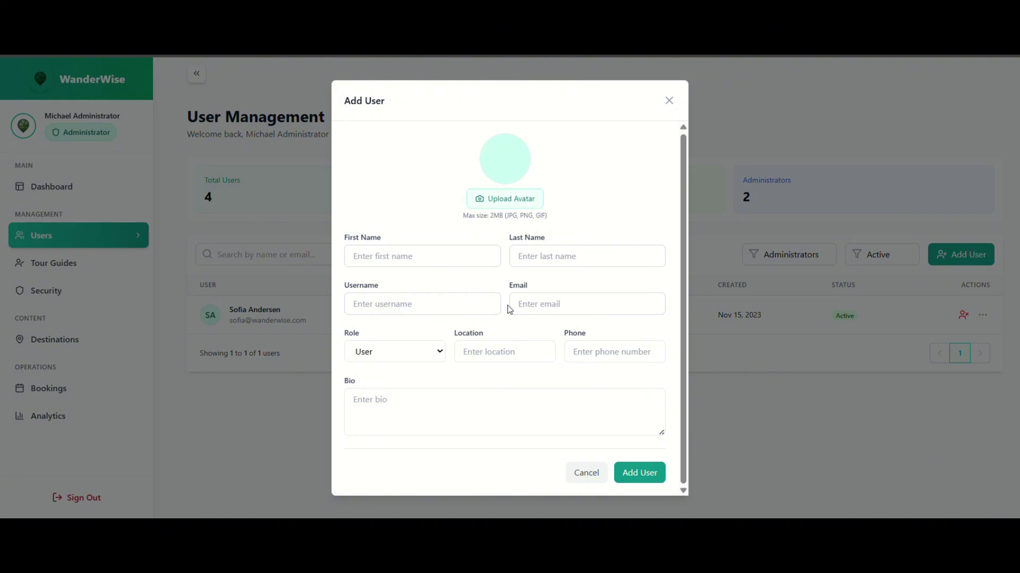
click(412, 262)
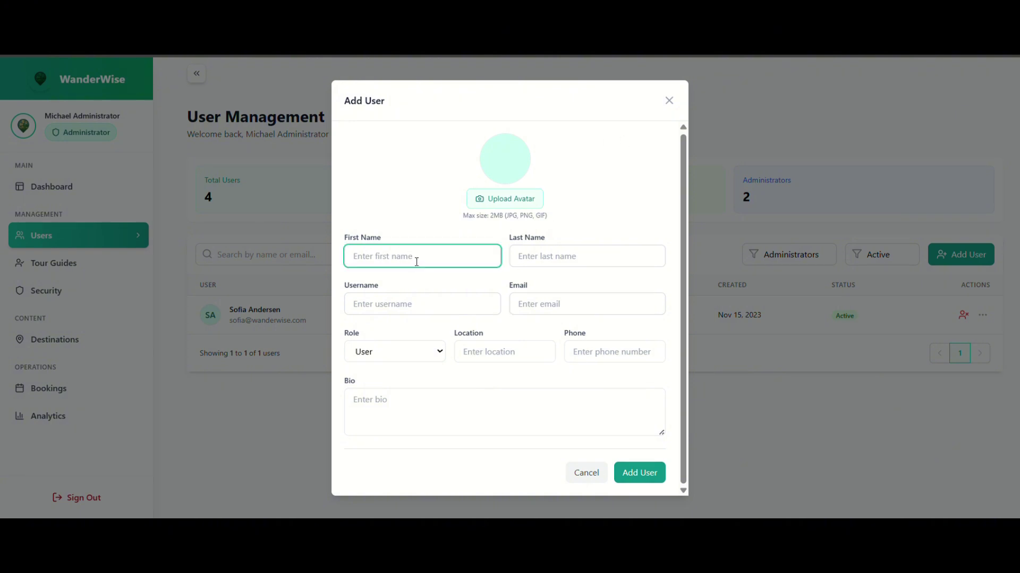
click(418, 279)
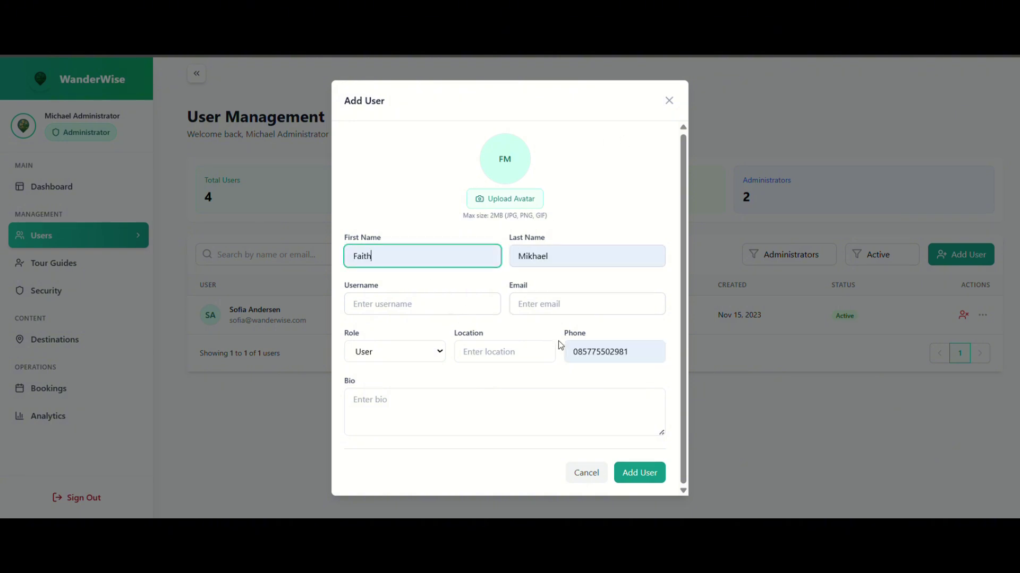
click(440, 304)
text(faith)
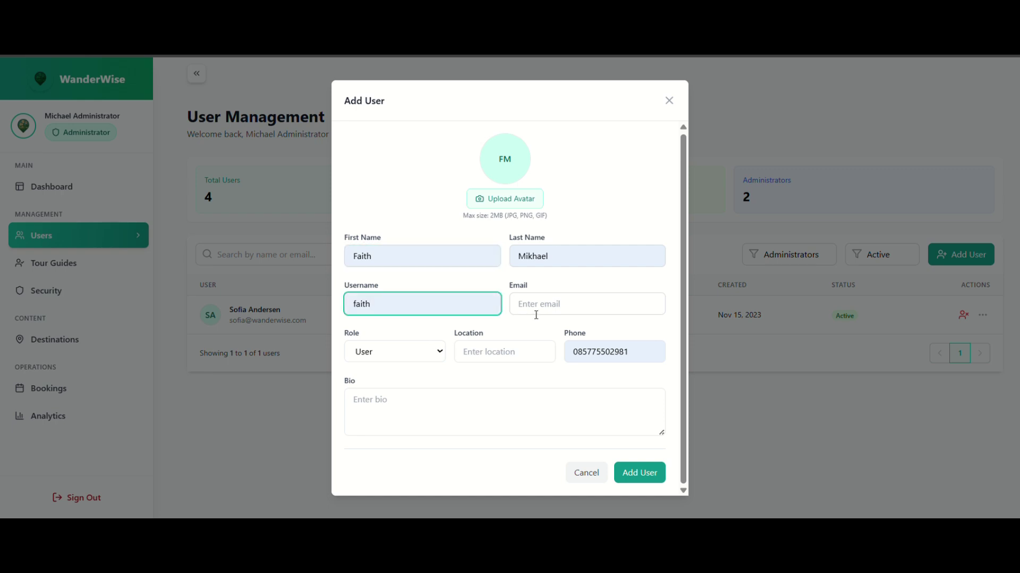
Add the e-mail, set location to Jakarta, leave the bio empty, and save the user.
click(555, 312)
click(594, 337)
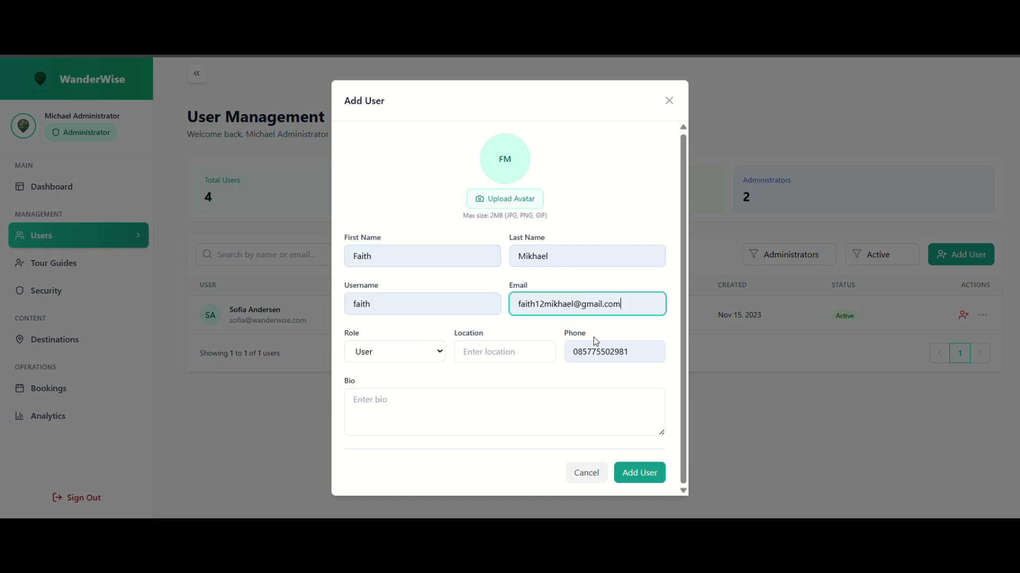
click(523, 357)
click(524, 391)
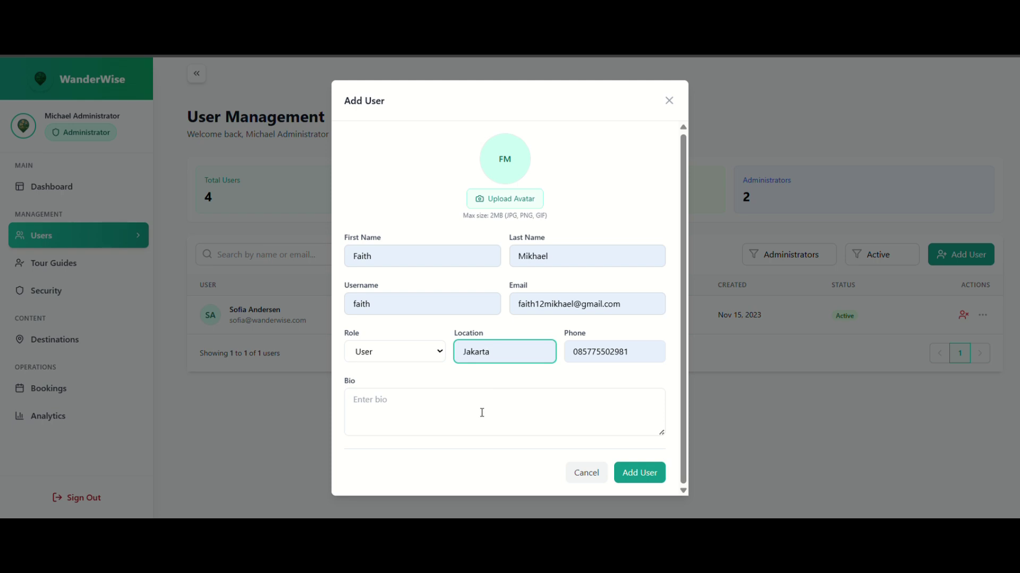
click(495, 420)
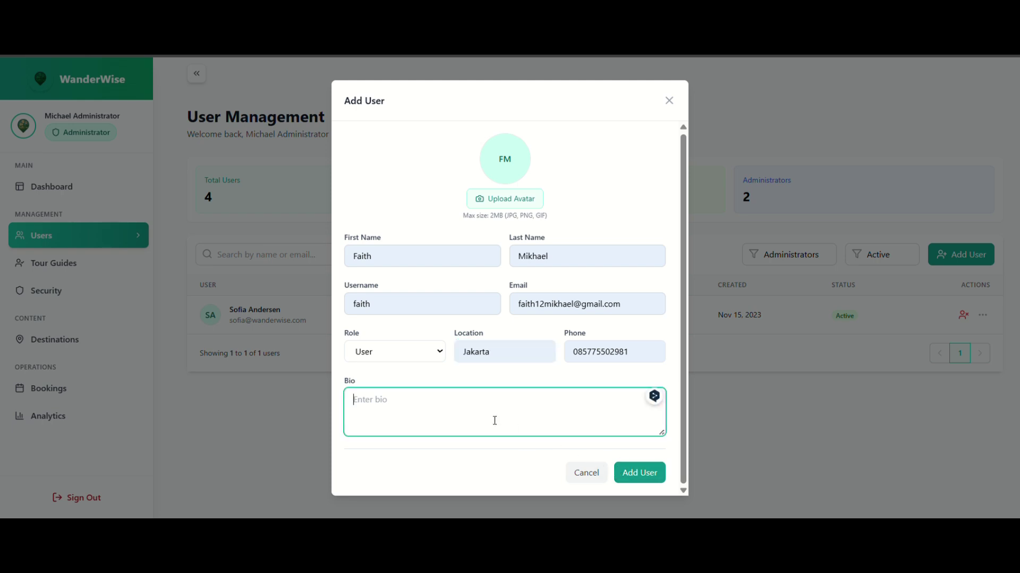
text(m)
key(BackSpace)
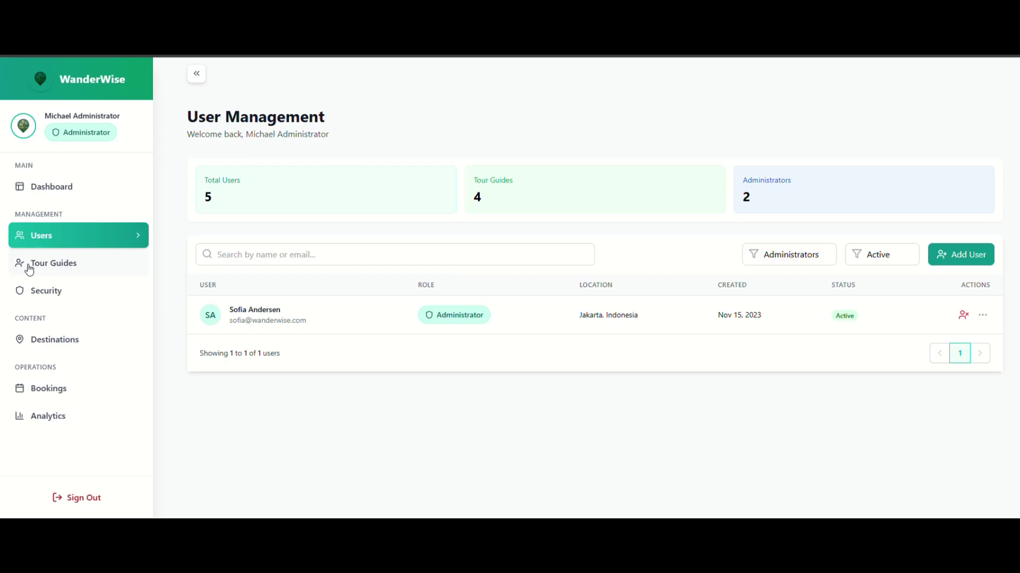
click(30, 269)
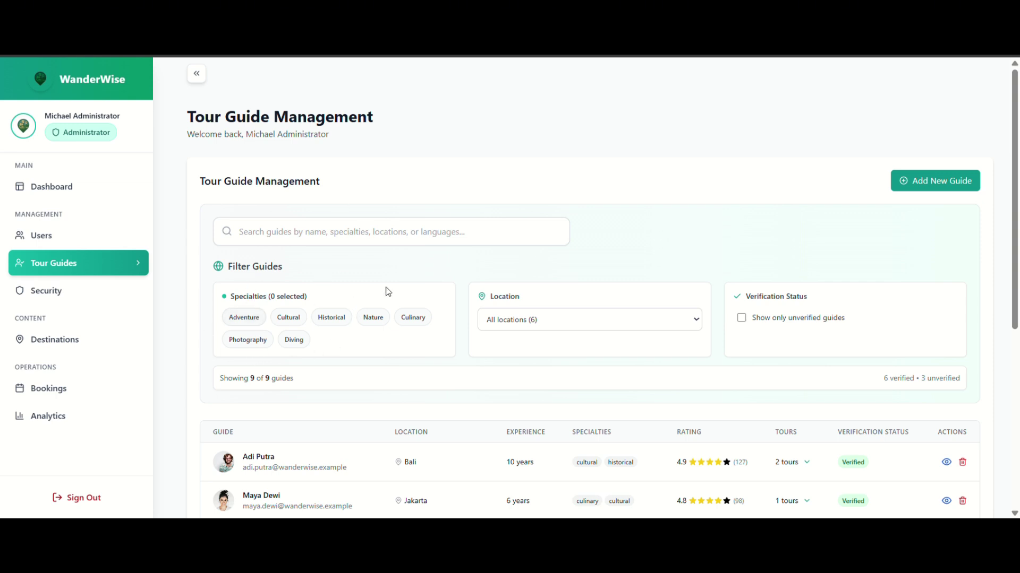
Show only unverified tour guides, then review and verify the first one.
scroll(615, 251, down, 3)
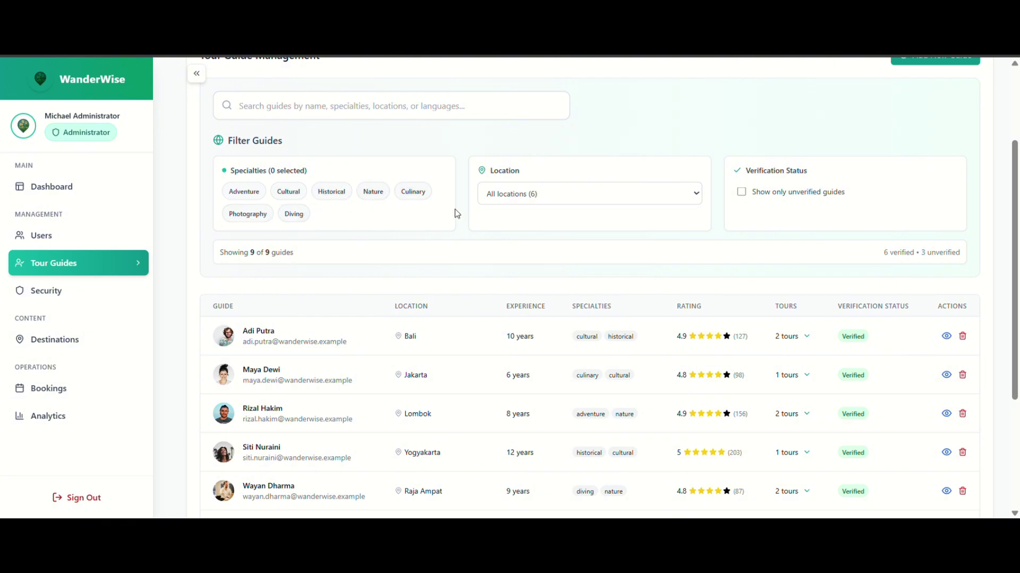
click(535, 200)
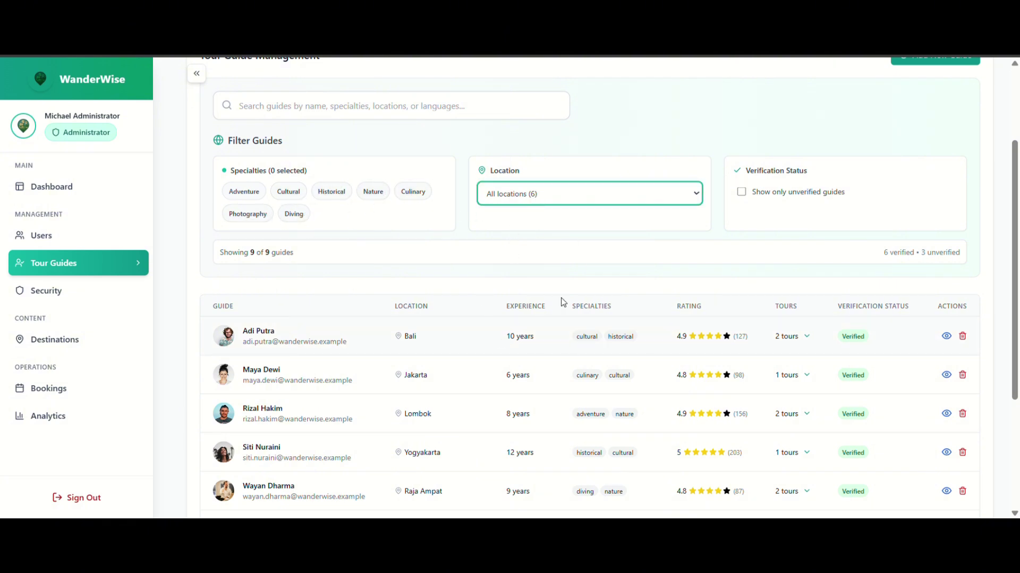
click(767, 220)
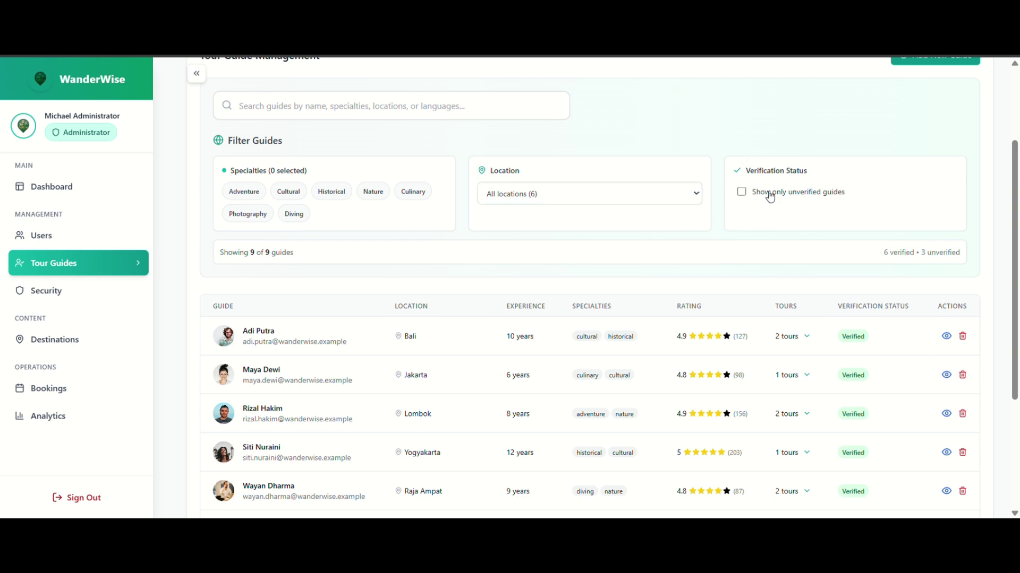
click(741, 191)
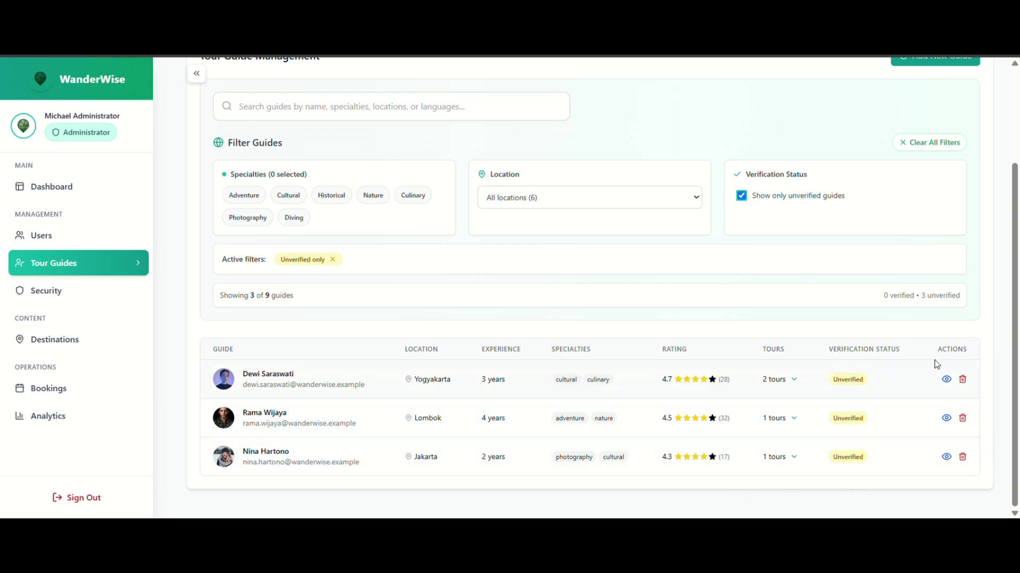
click(948, 380)
click(288, 437)
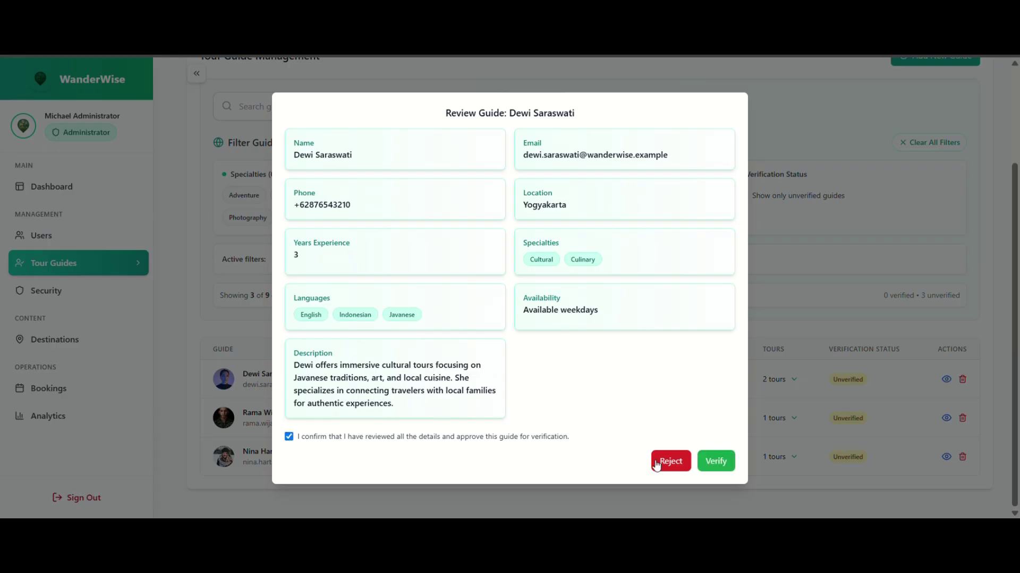
click(711, 463)
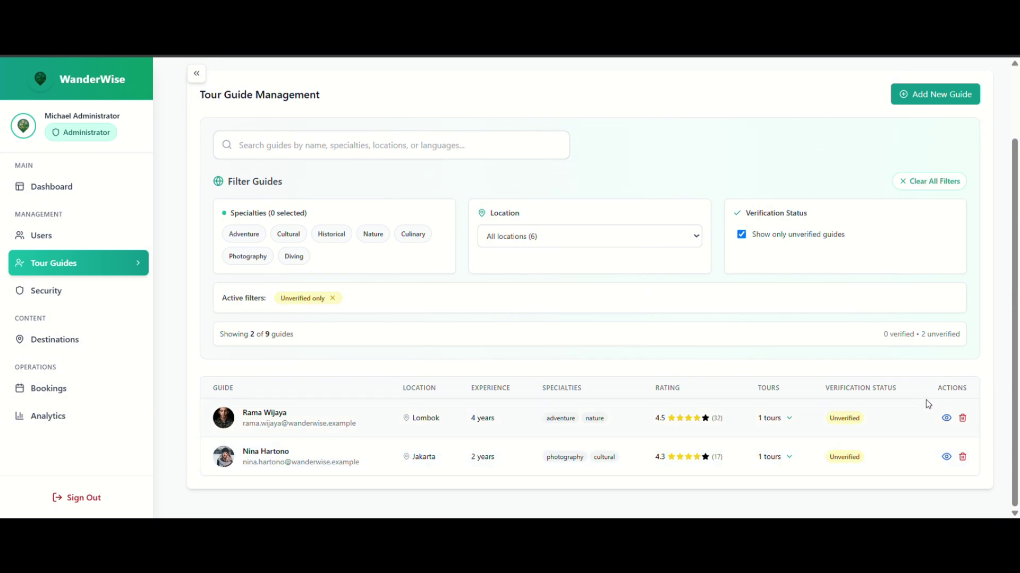
Open Security management and look over active sessions and the audit logs.
click(129, 294)
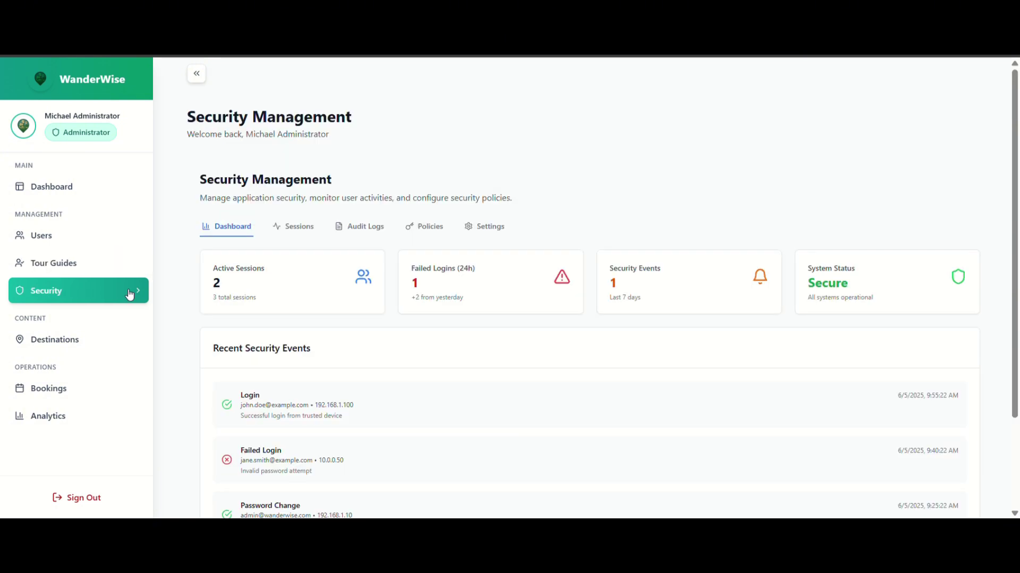
scroll(440, 343, down, 3)
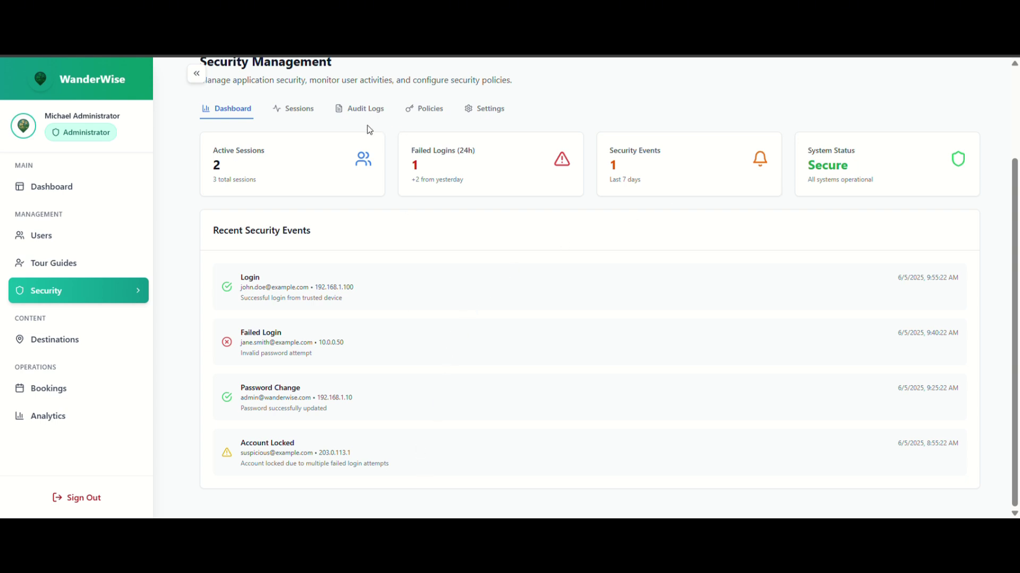
click(299, 112)
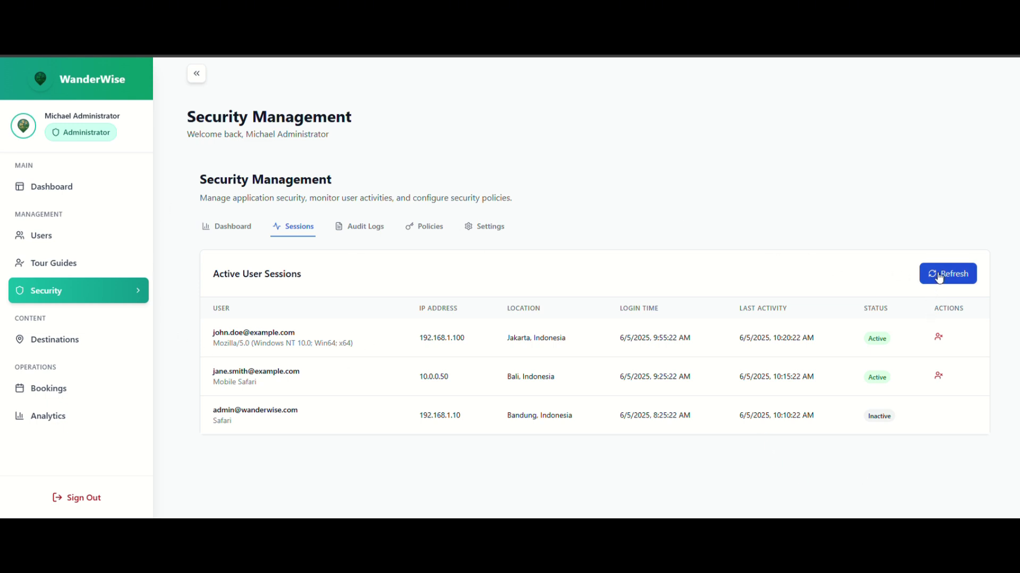
click(362, 234)
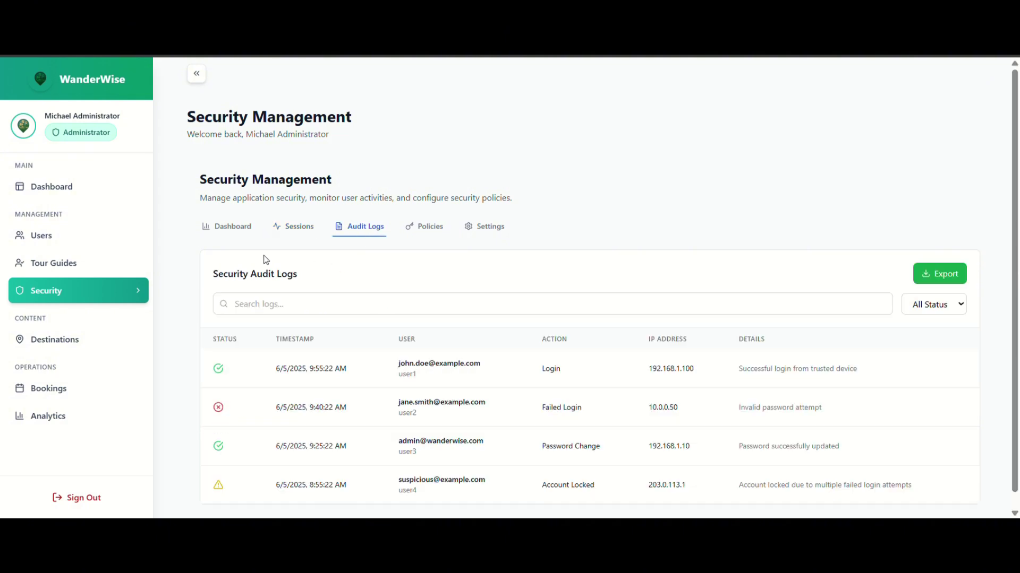
scroll(569, 323, down, 1)
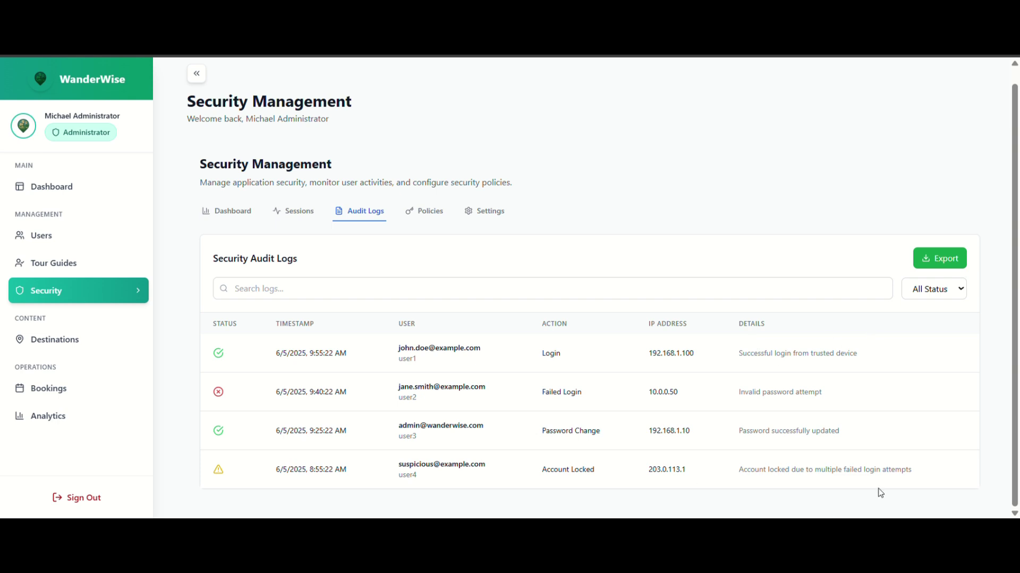
Review the password policy and general security settings unchanged, then go to Destinations.
click(423, 215)
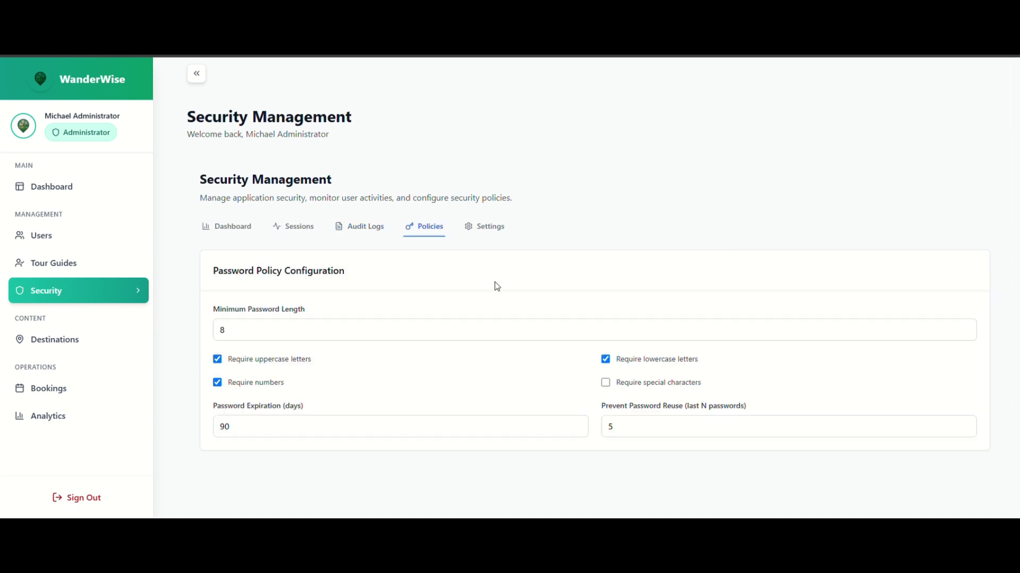
click(666, 428)
click(427, 438)
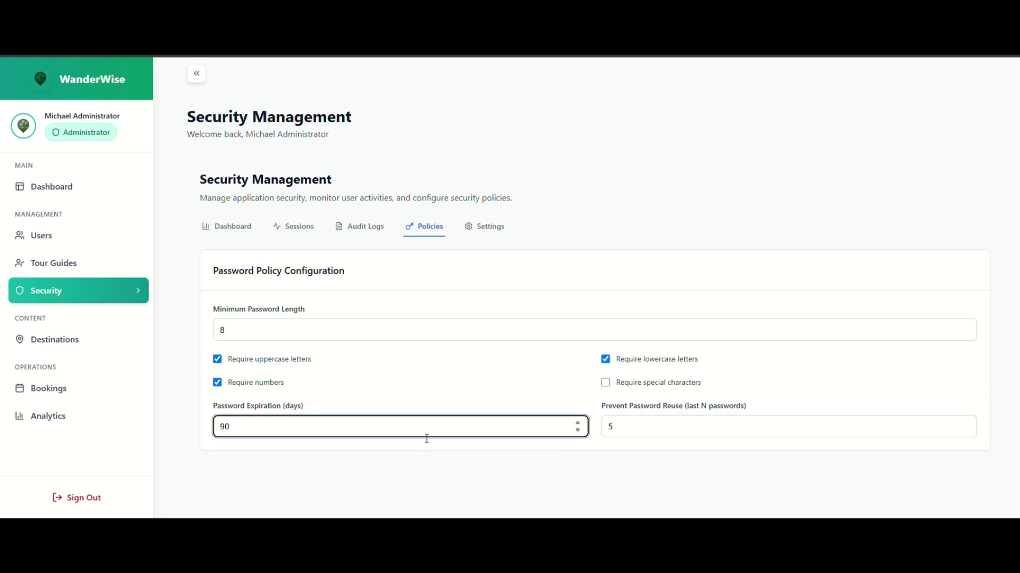
click(495, 229)
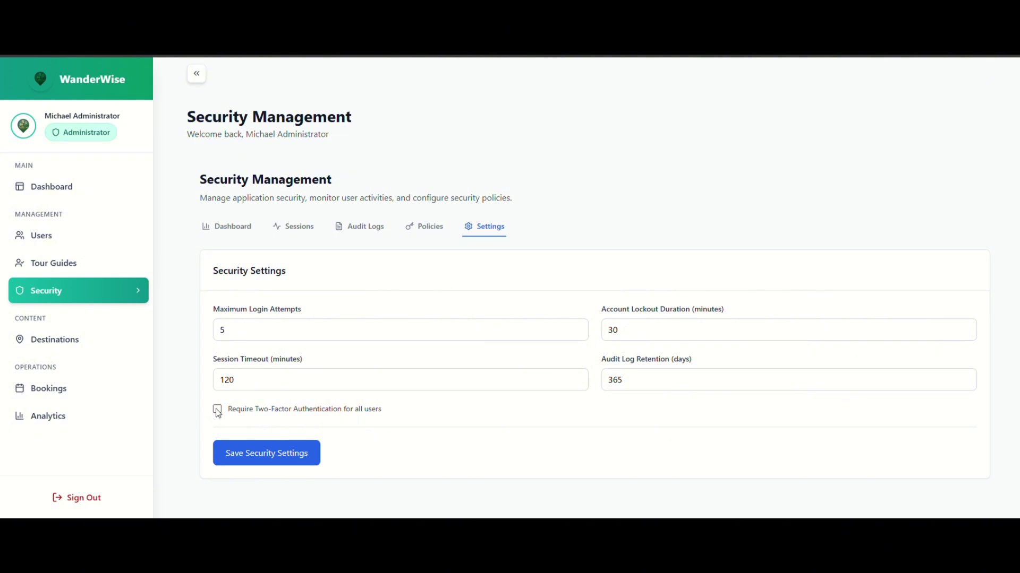
click(94, 350)
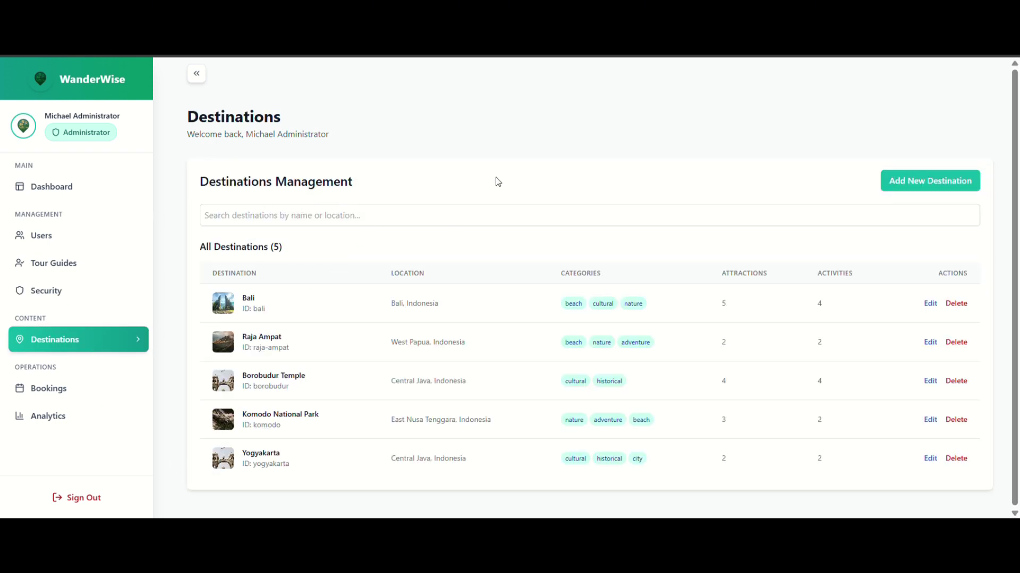
Scroll through the blank new-destination form and cancel it without saving.
click(914, 181)
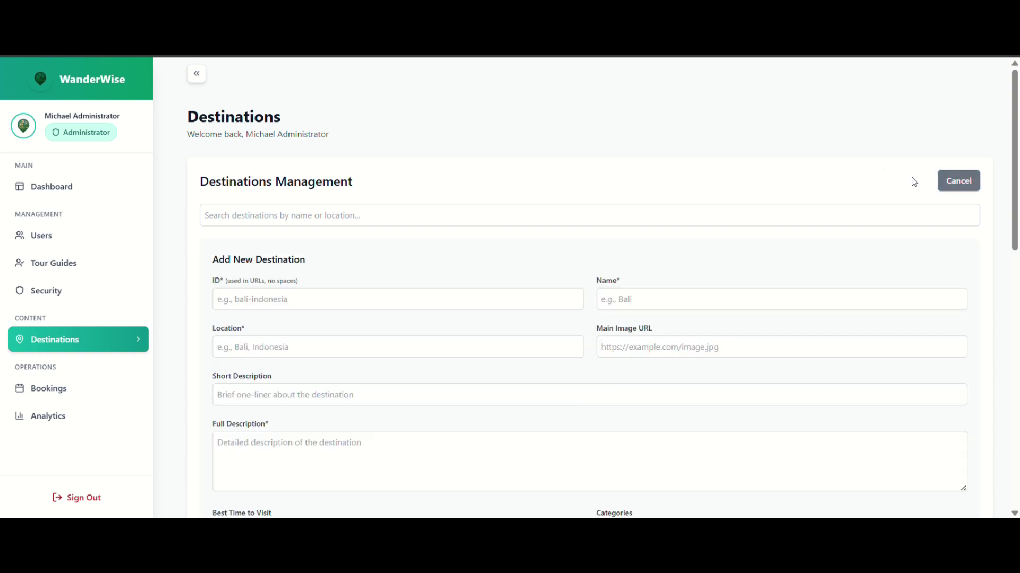
scroll(691, 290, down, 3)
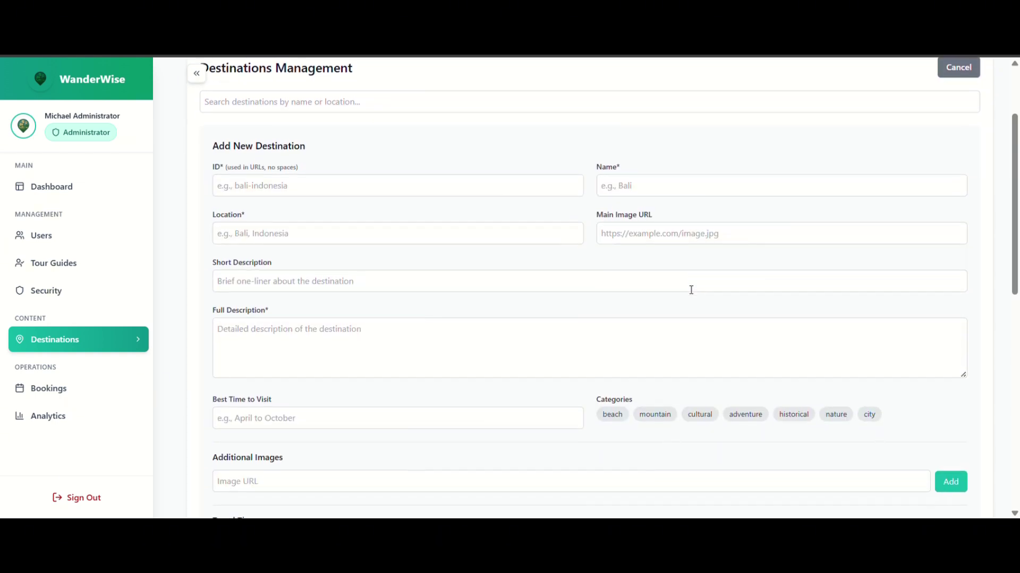
scroll(691, 290, down, 3)
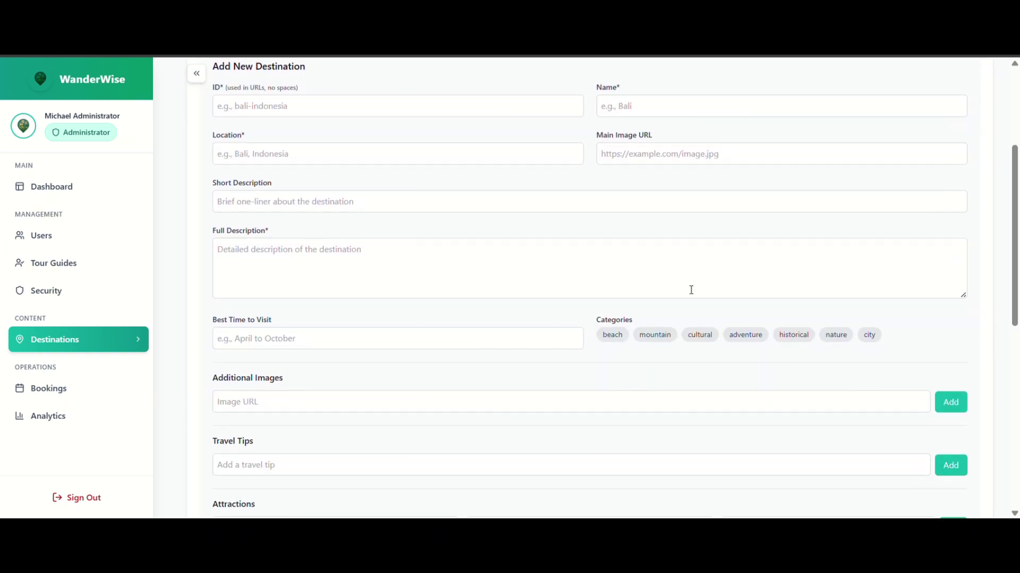
scroll(686, 290, down, 3)
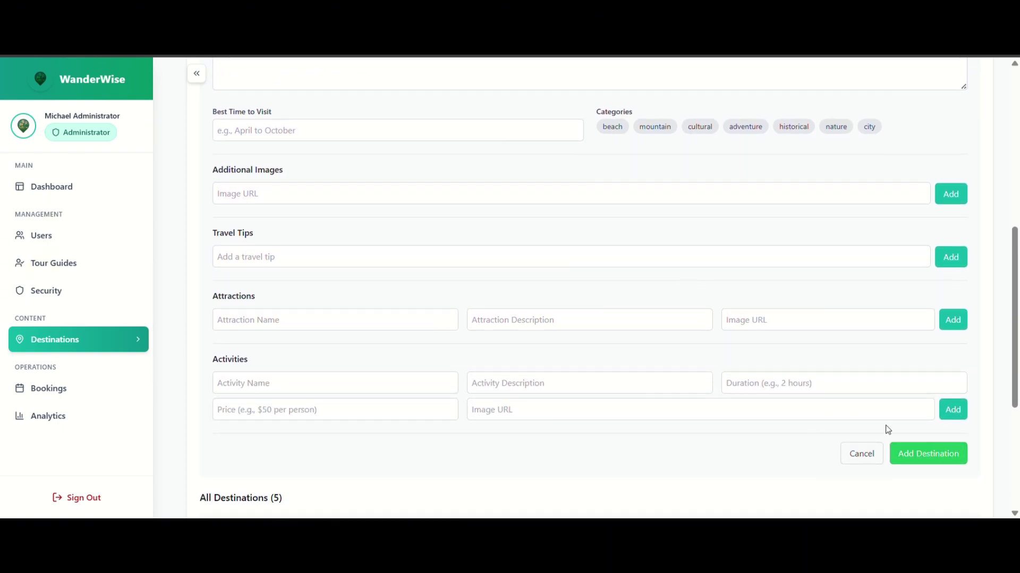
click(856, 456)
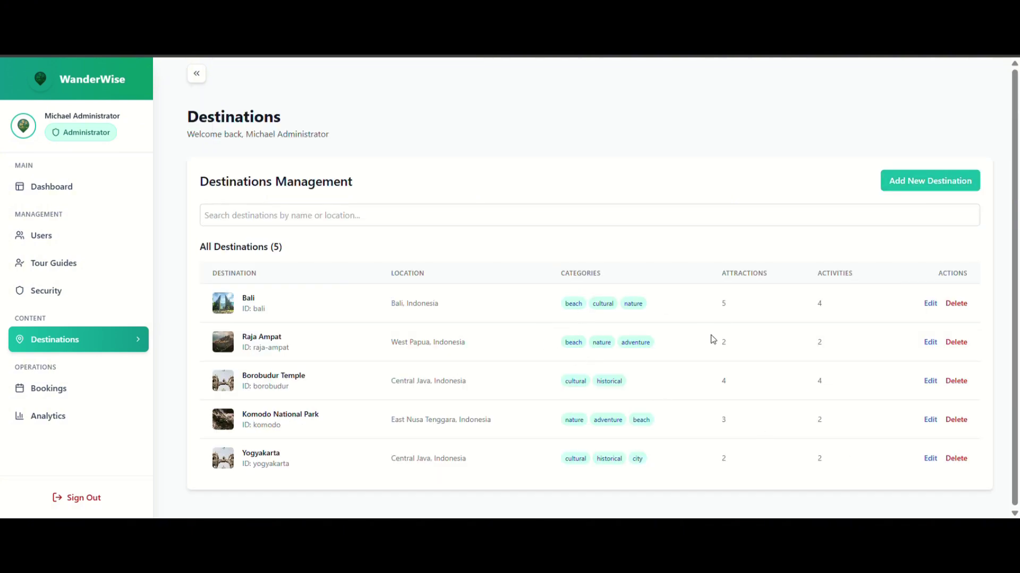
Scroll through Bali's edit details without saving, then go to Bookings.
click(938, 308)
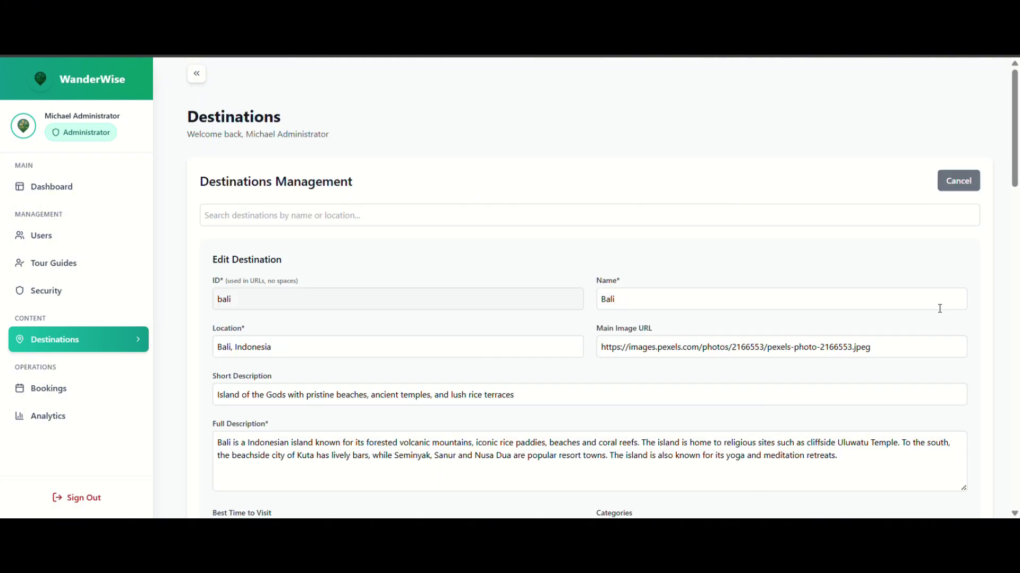
scroll(895, 306, down, 2)
scroll(895, 307, down, 7)
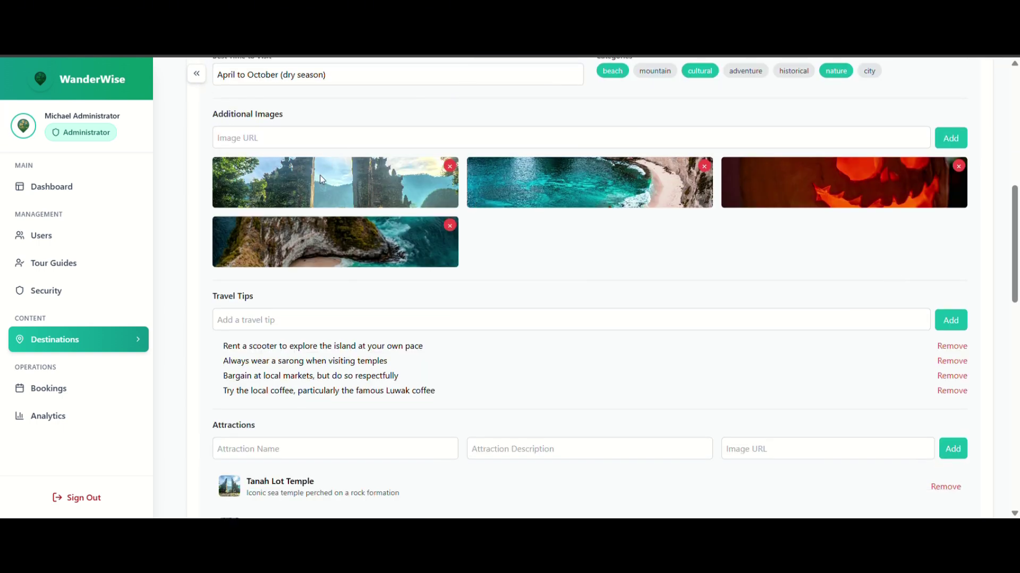
scroll(756, 182, down, 1)
scroll(756, 181, down, 1)
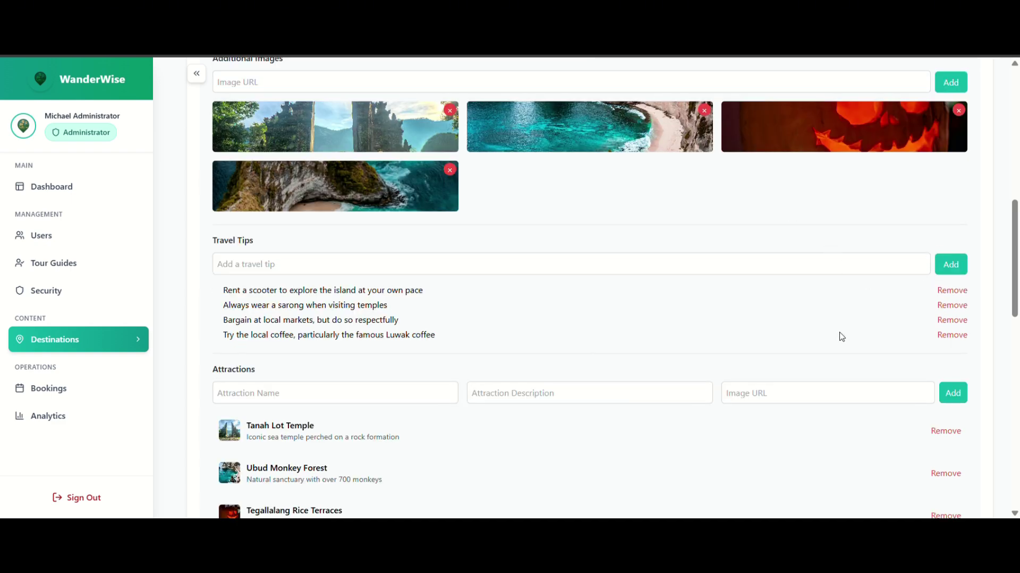
scroll(842, 337, down, 3)
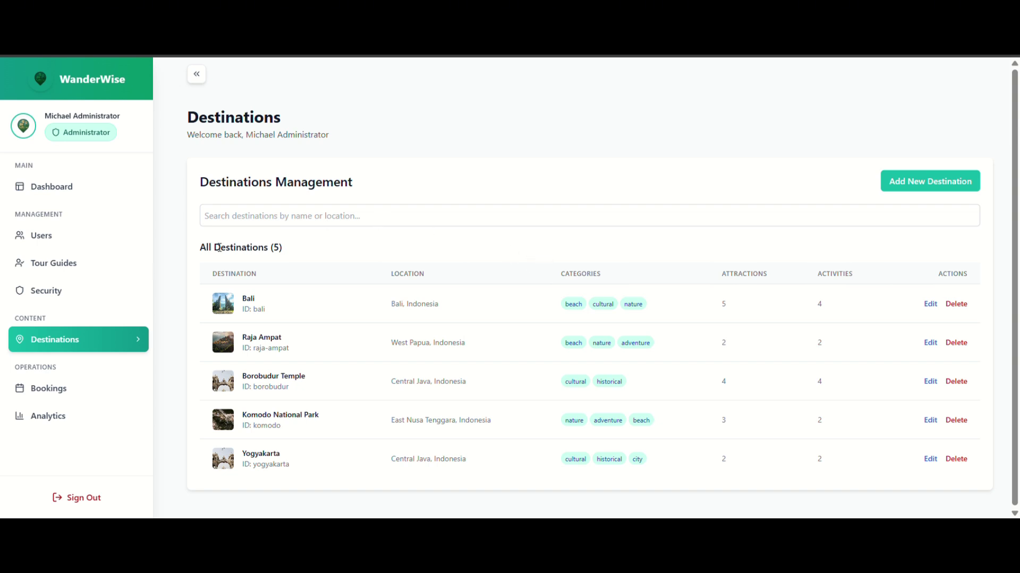
click(91, 399)
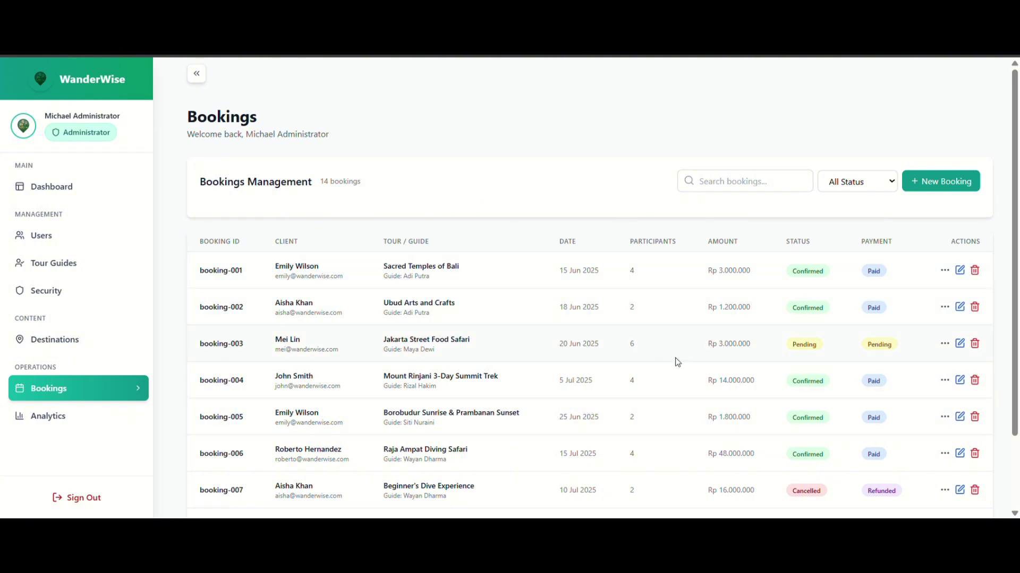
Filter bookings to Confirmed status, then go to the Analytics page.
click(890, 183)
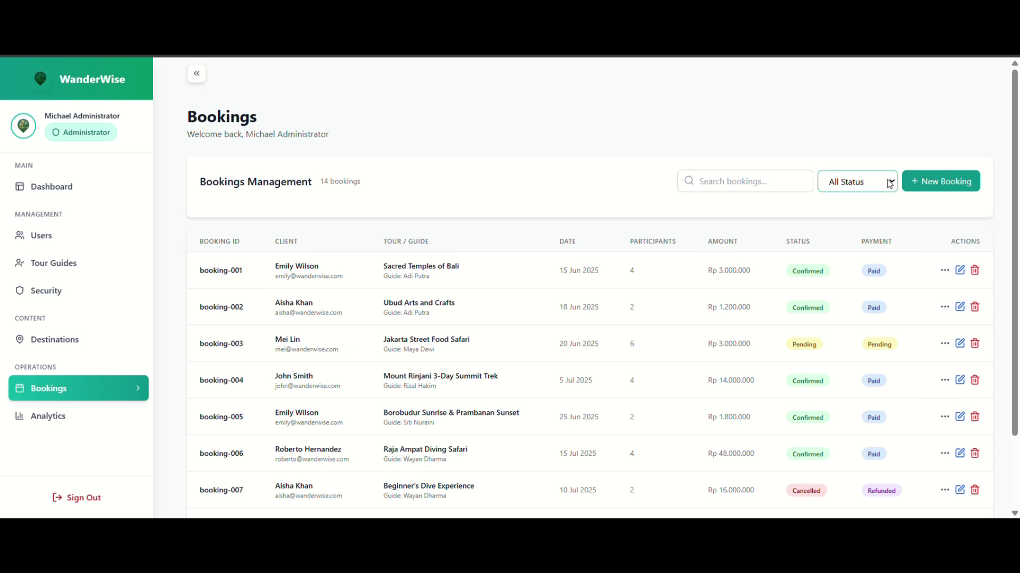
click(869, 223)
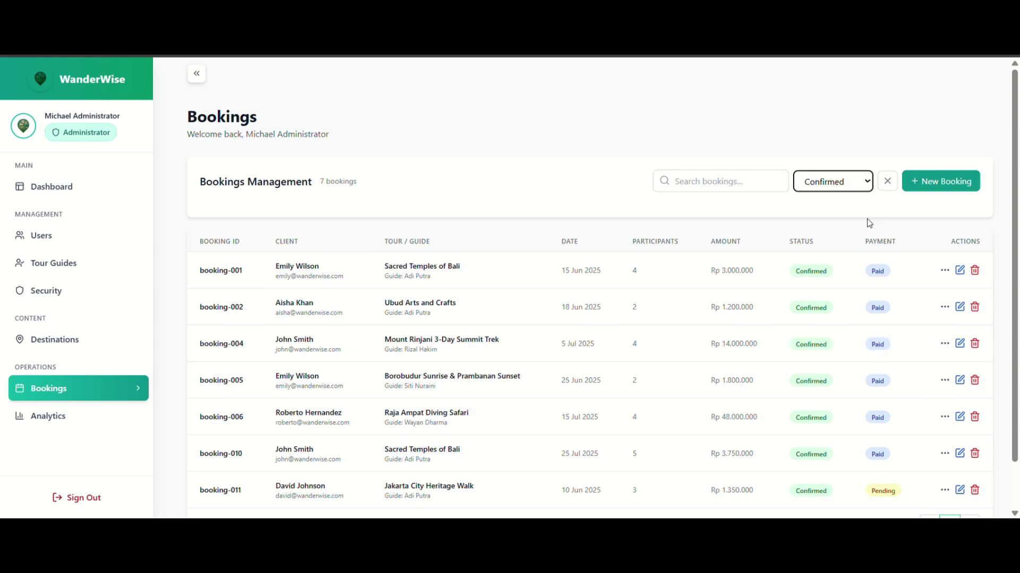
click(49, 419)
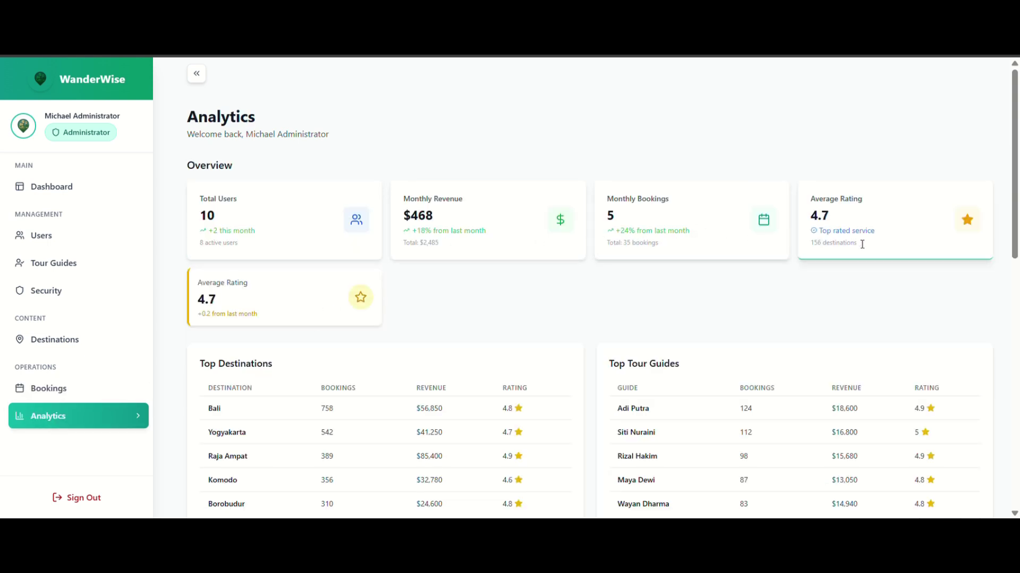
Scroll through the analytics reports and cancel a new report form unsaved.
scroll(568, 314, down, 3)
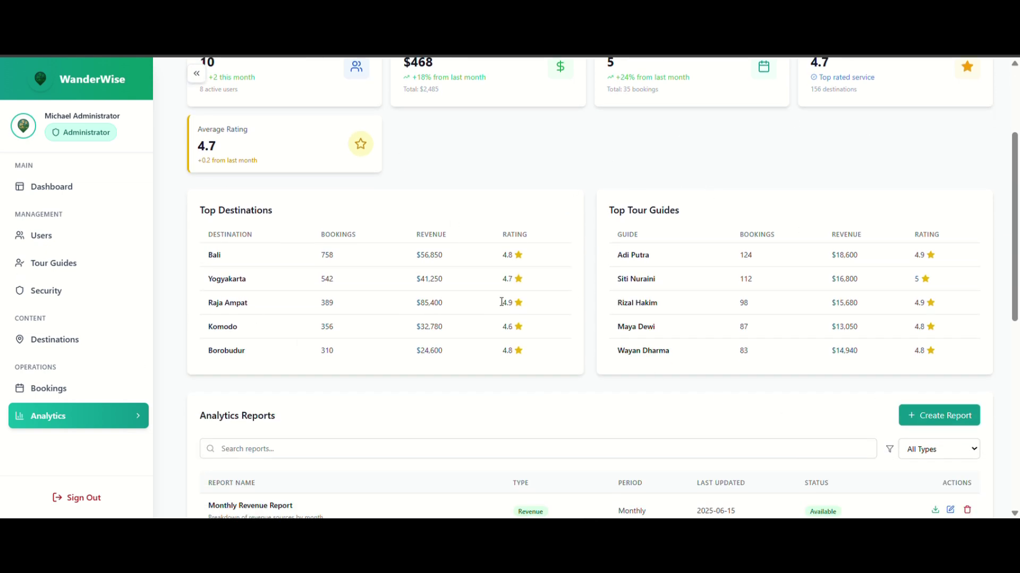
scroll(629, 376, down, 2)
scroll(629, 376, down, 4)
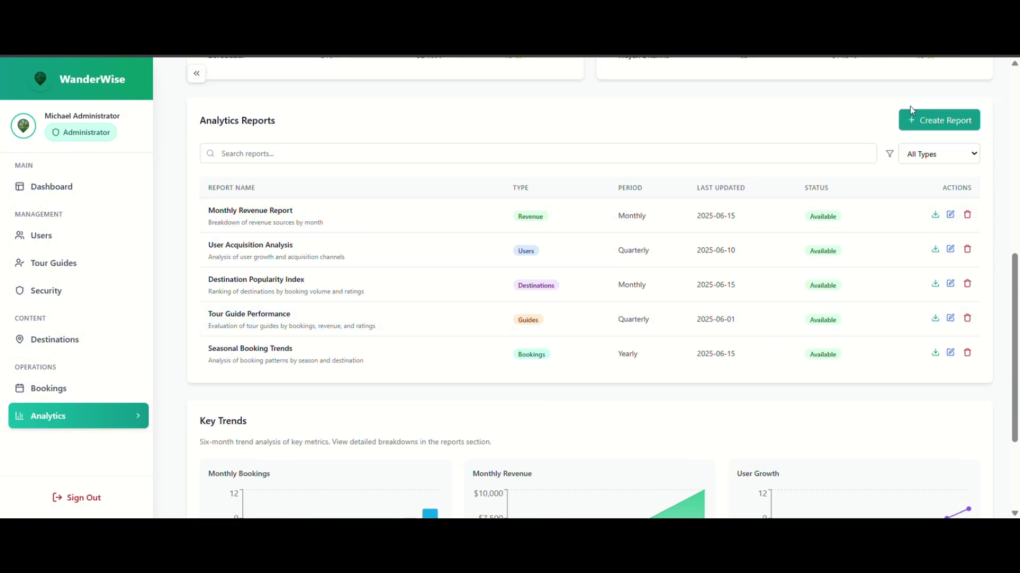
click(928, 120)
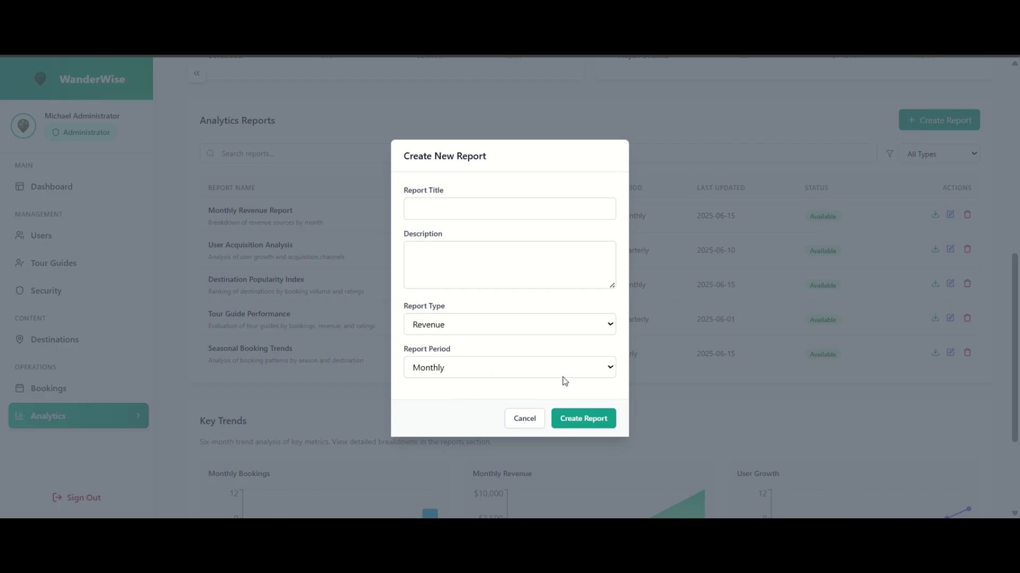
click(526, 419)
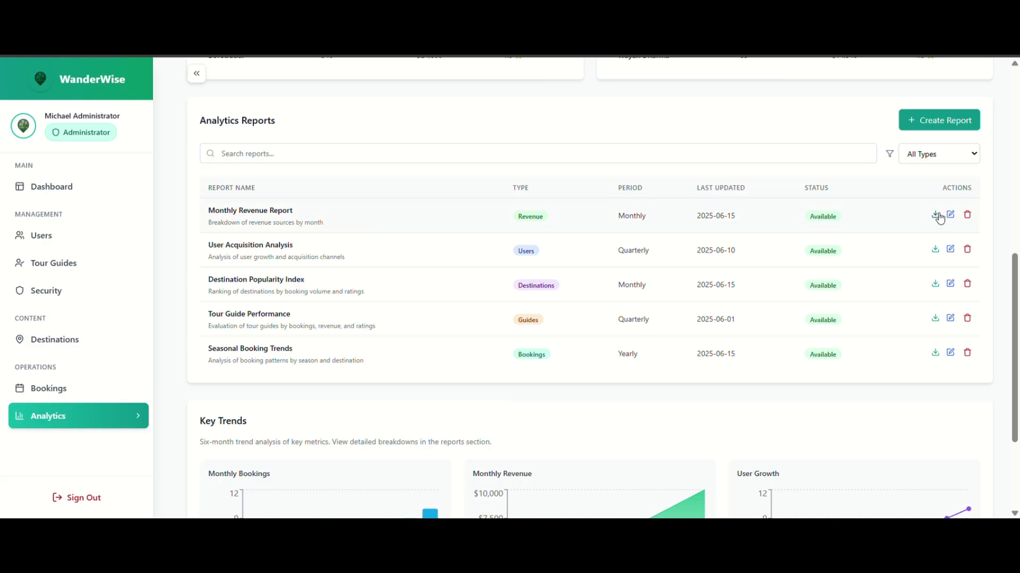
Cancel editing the Monthly Revenue Report, view Key Trends, and sign out.
click(950, 215)
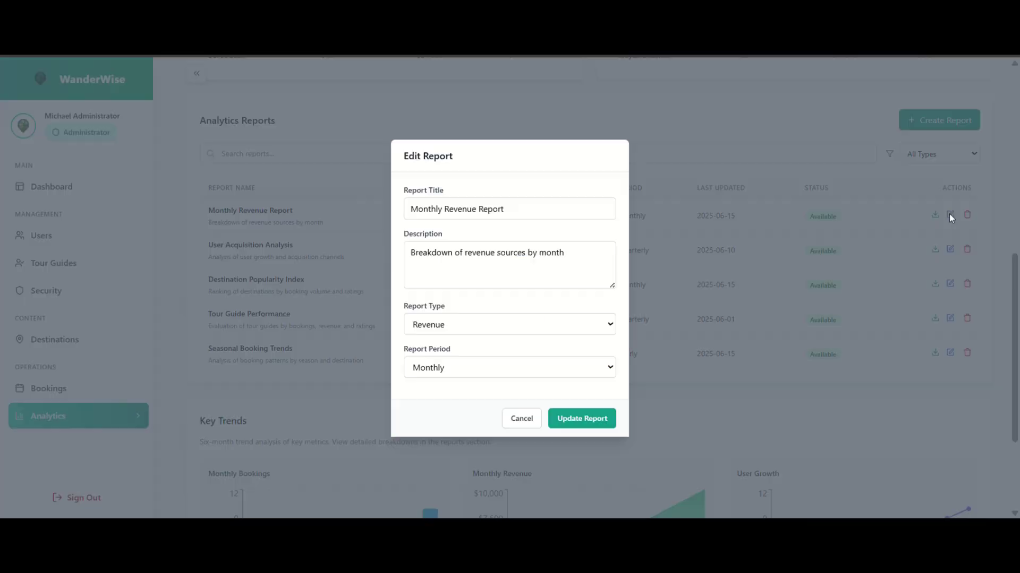
click(530, 419)
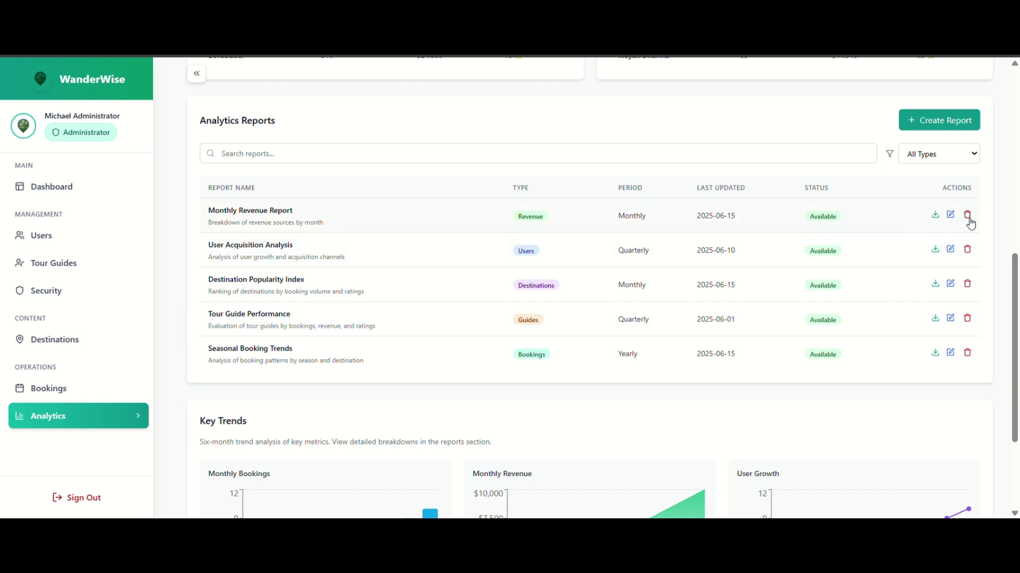
scroll(760, 371, down, 3)
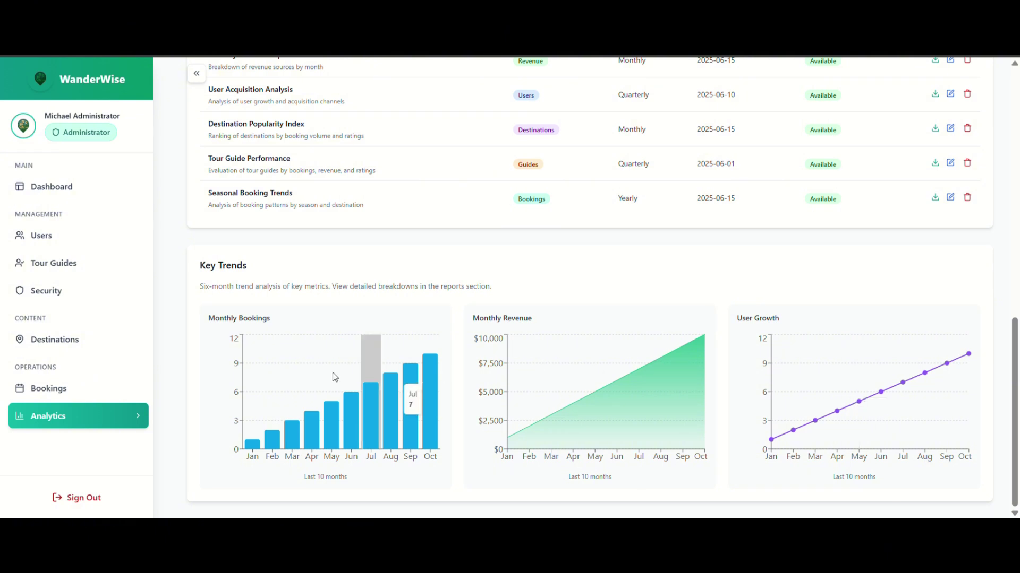
click(91, 500)
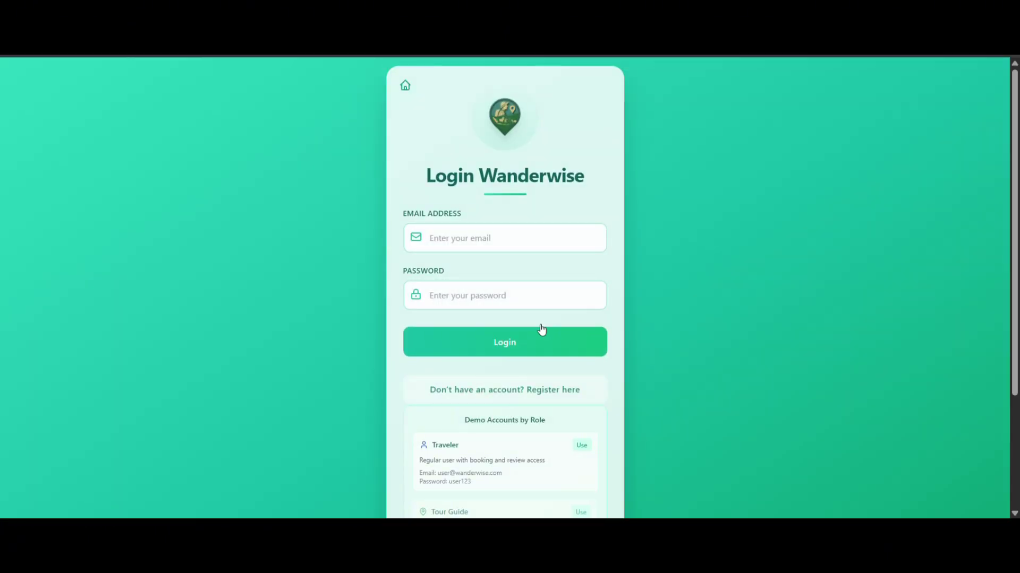